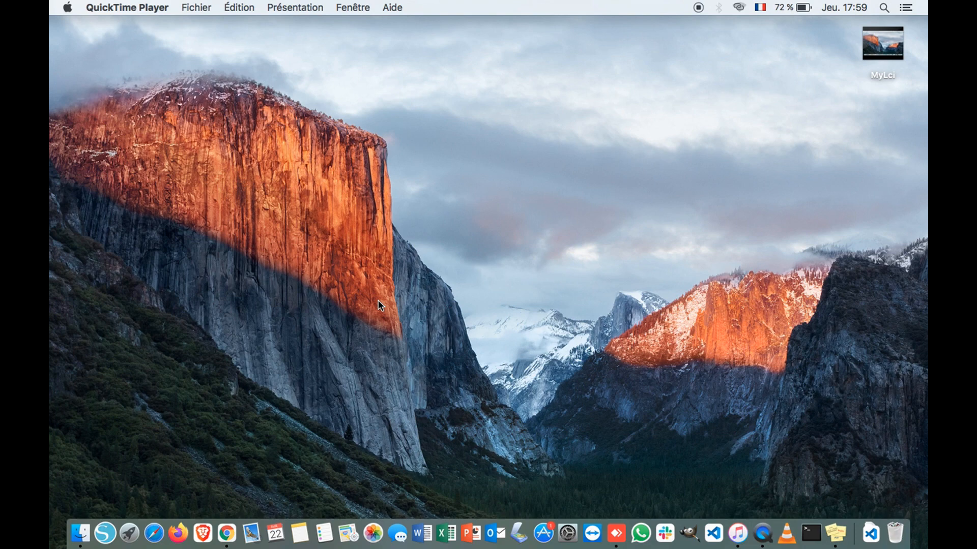
- Click the empty desktop to make Finder the active application
left_click(311, 364)
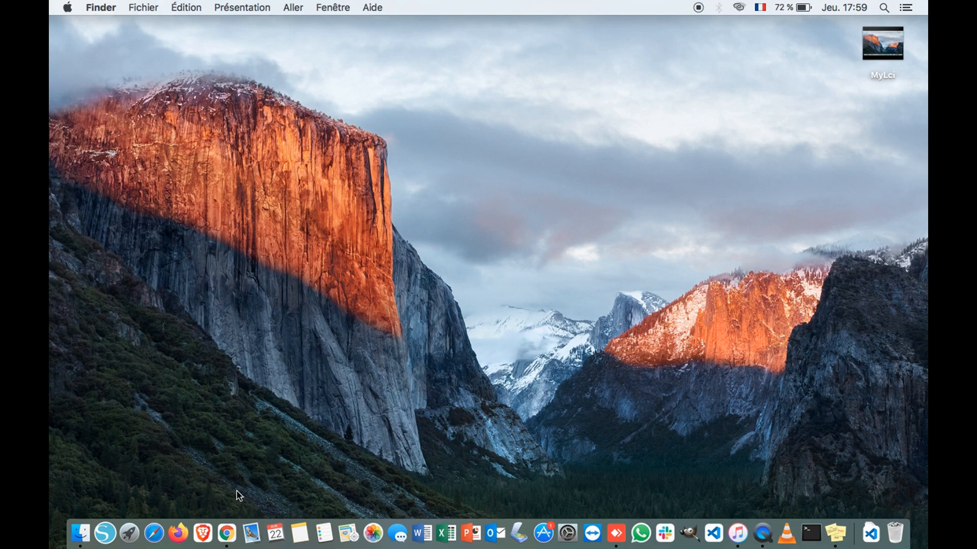
- Launch Chrome, load the MyLion bookmark (myapps.lionsclubs.org), and browse the Portail Membres news feed
left_click(224, 529)
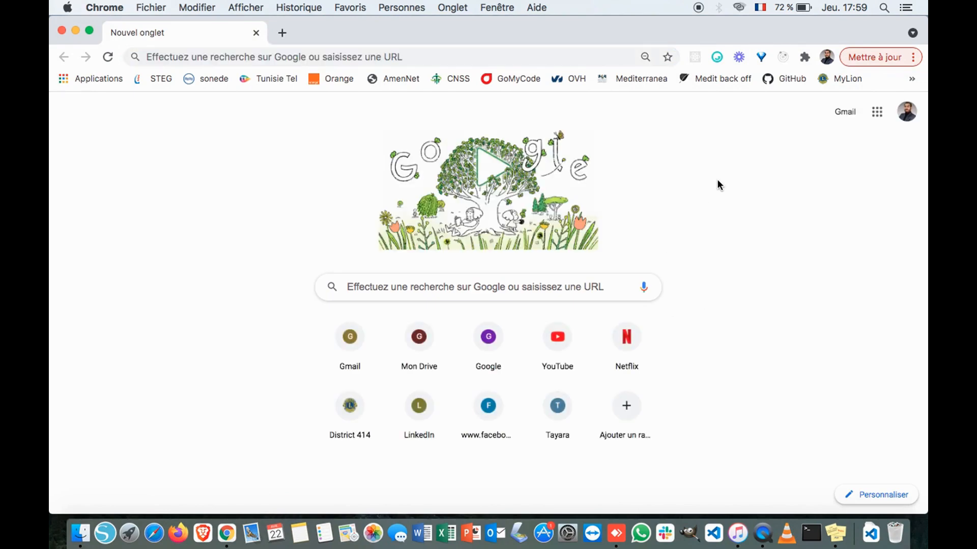
left_click(838, 81)
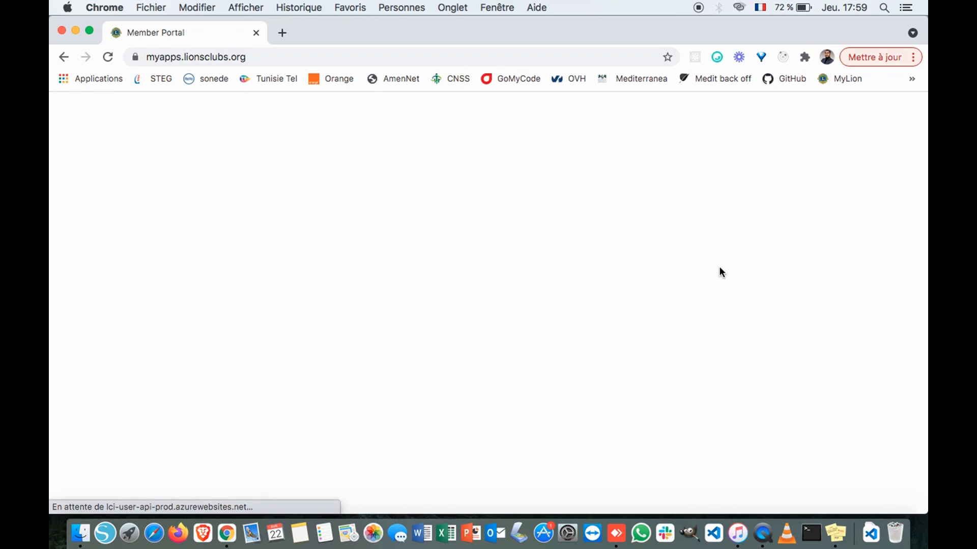
scroll(607, 224, "down", 2)
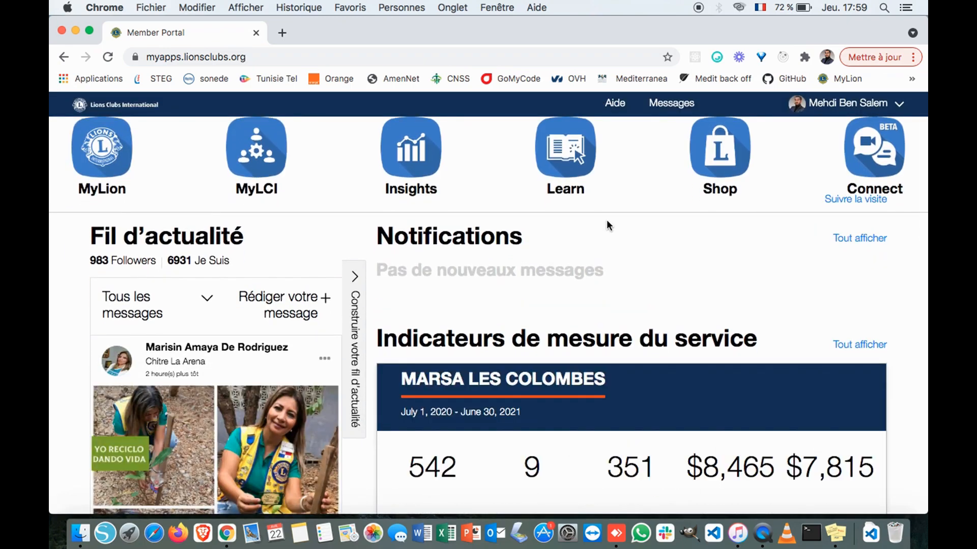
scroll(606, 224, "up", 2)
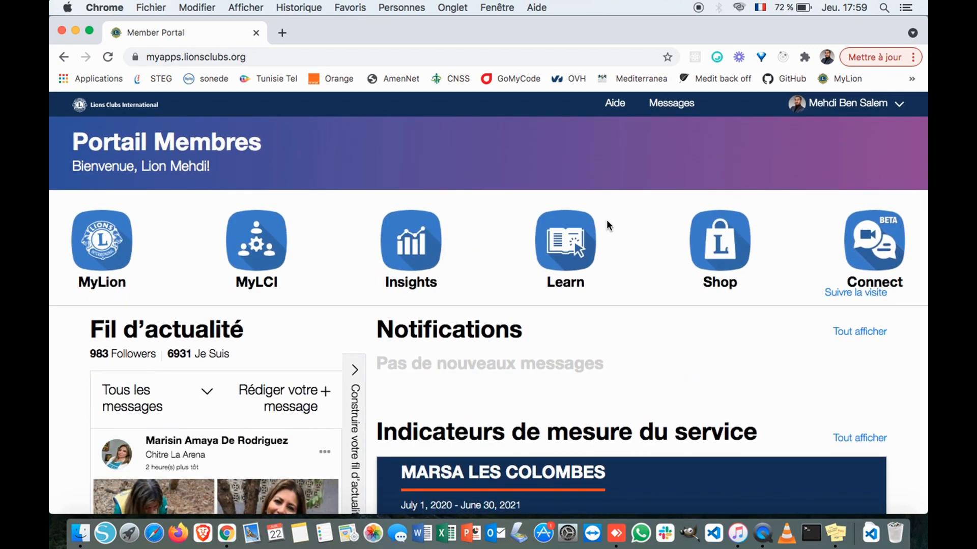
scroll(606, 224, "down", 6)
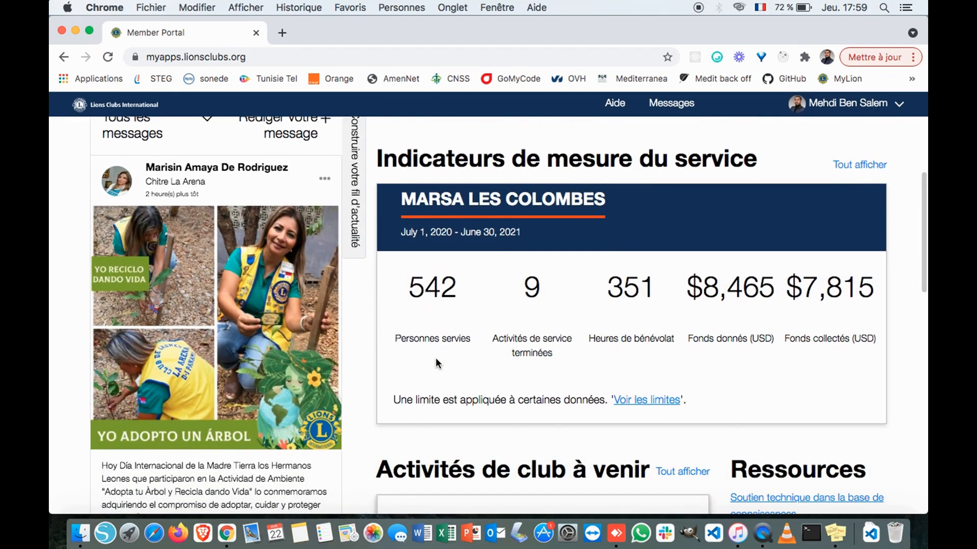
scroll(435, 358, "down", 1)
scroll(651, 356, "up", 3)
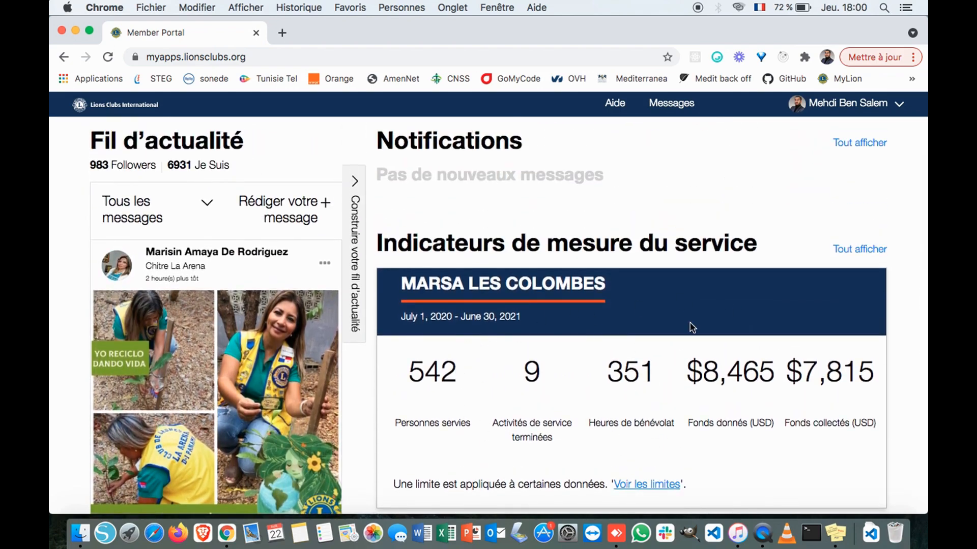
scroll(692, 327, "down", 4)
scroll(357, 374, "up", 6)
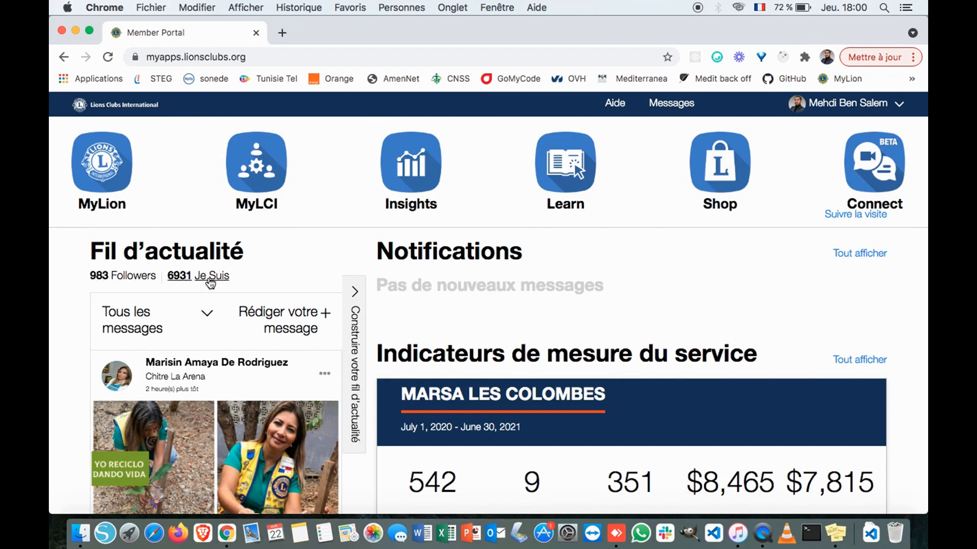
scroll(314, 287, "down", 3)
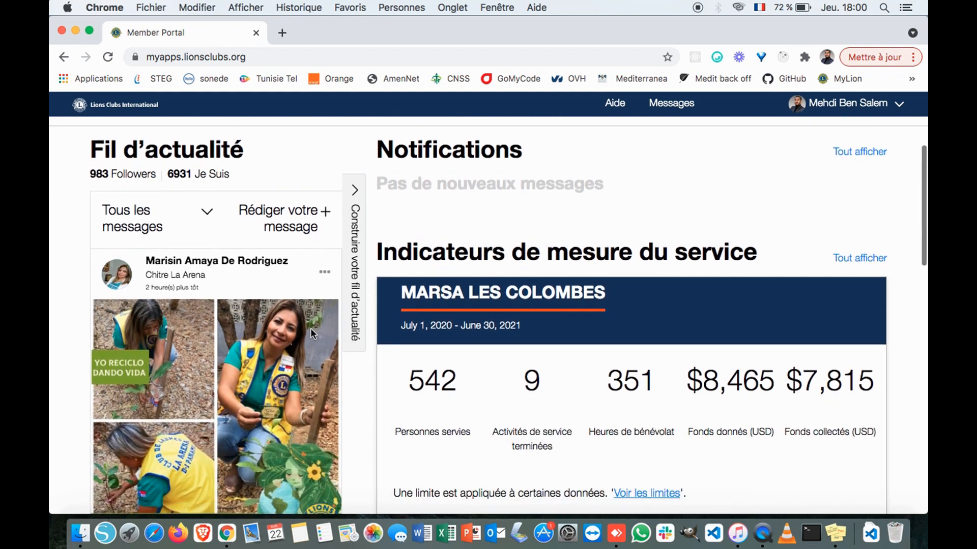
scroll(310, 328, "down", 2)
scroll(310, 328, "up", 2)
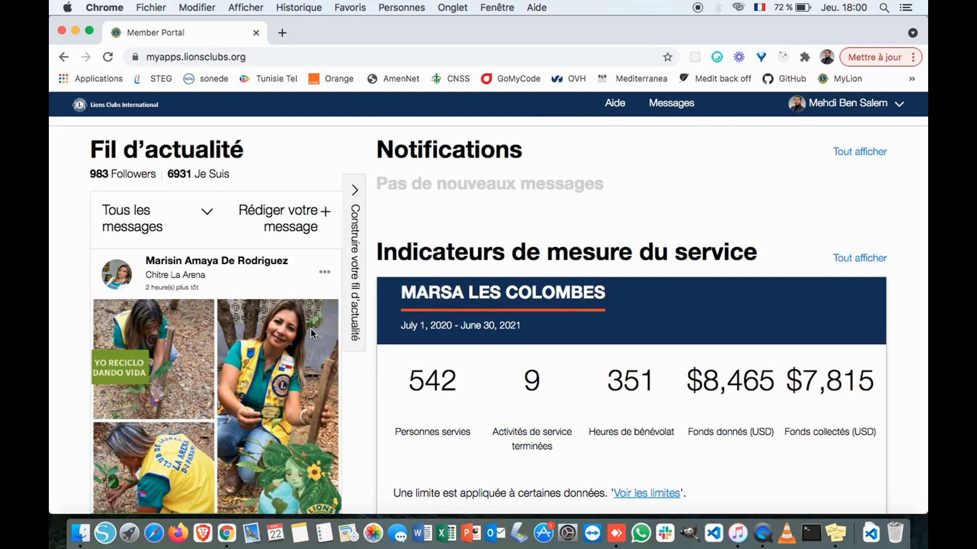
scroll(311, 328, "down", 4)
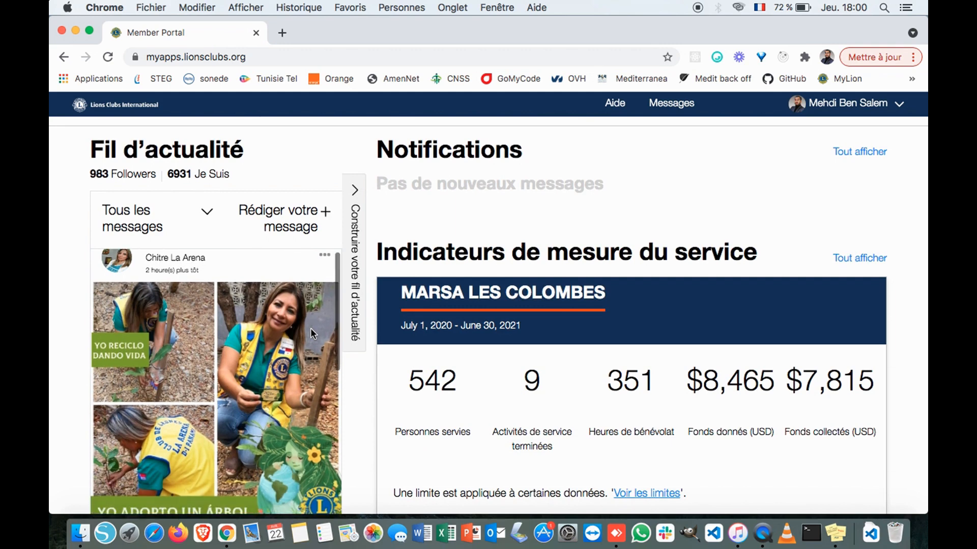
scroll(316, 377, "down", 3)
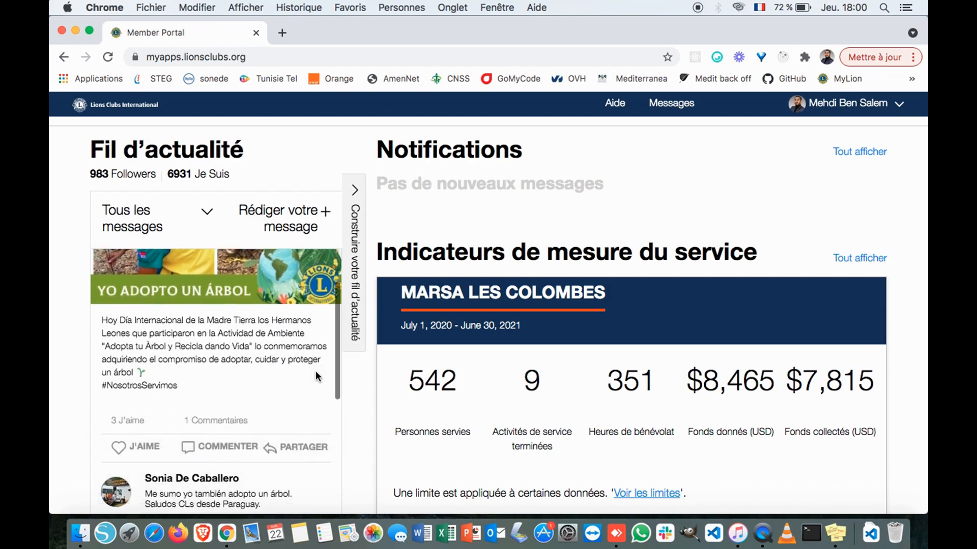
scroll(237, 398, "down", 3)
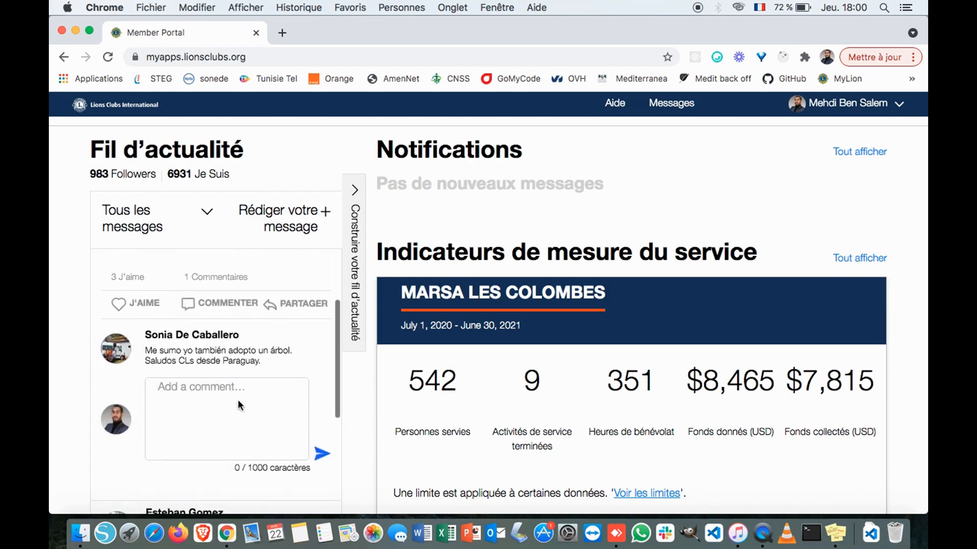
scroll(318, 392, "down", 3)
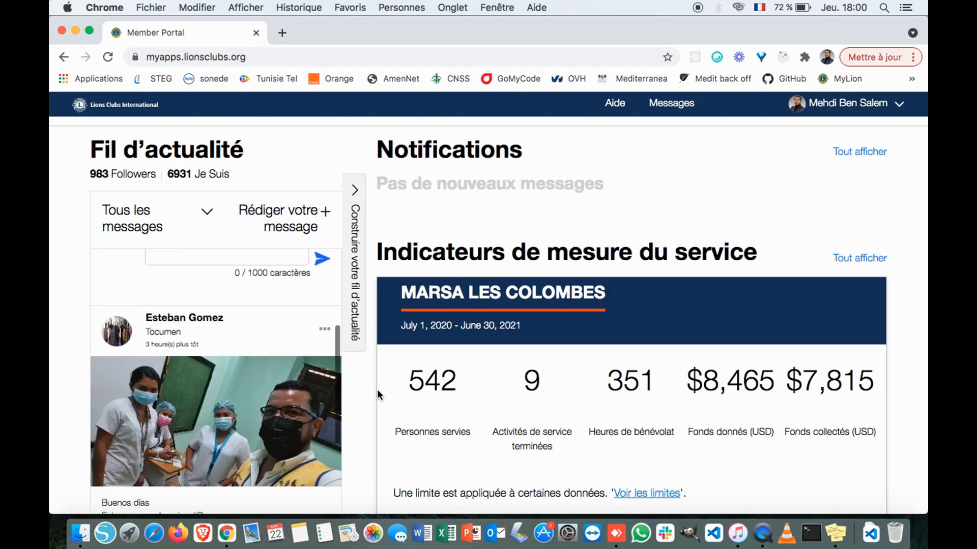
scroll(377, 390, "up", 4)
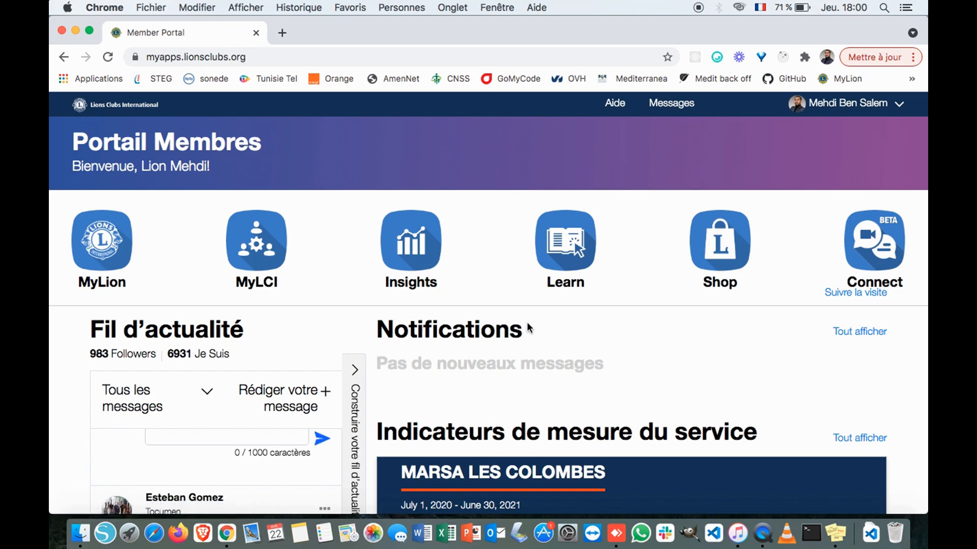
scroll(526, 321, "down", 5)
scroll(527, 325, "up", 5)
- Open MyLion for Marsa les Colombes and review its 542 served, 9 activities, $8,465 summary
left_click(105, 240)
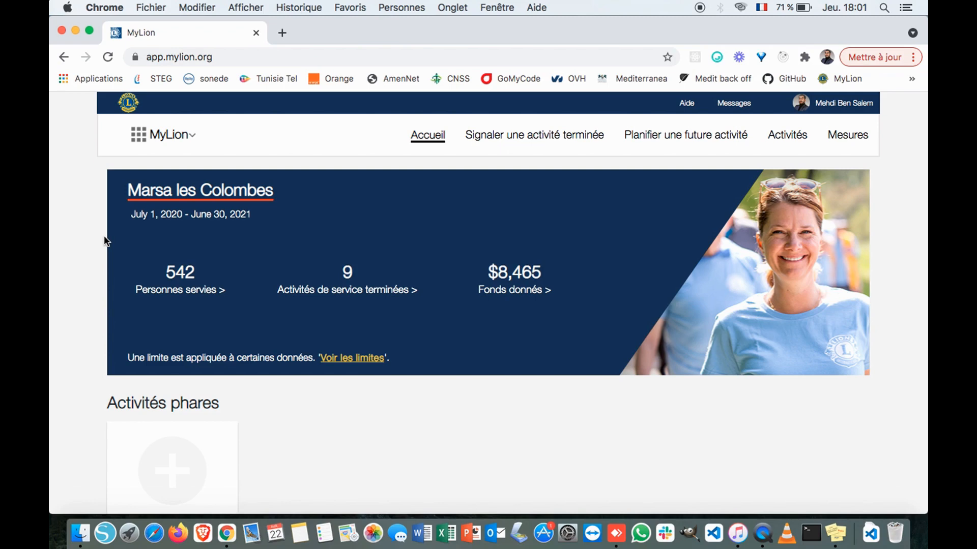
scroll(104, 241, "down", 5)
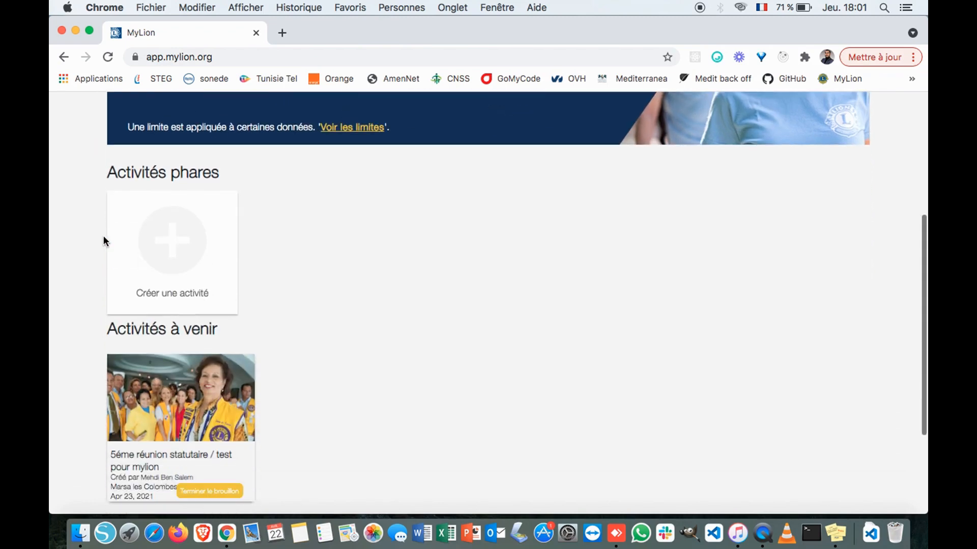
scroll(286, 378, "up", 2)
scroll(286, 379, "down", 5)
scroll(365, 376, "up", 10)
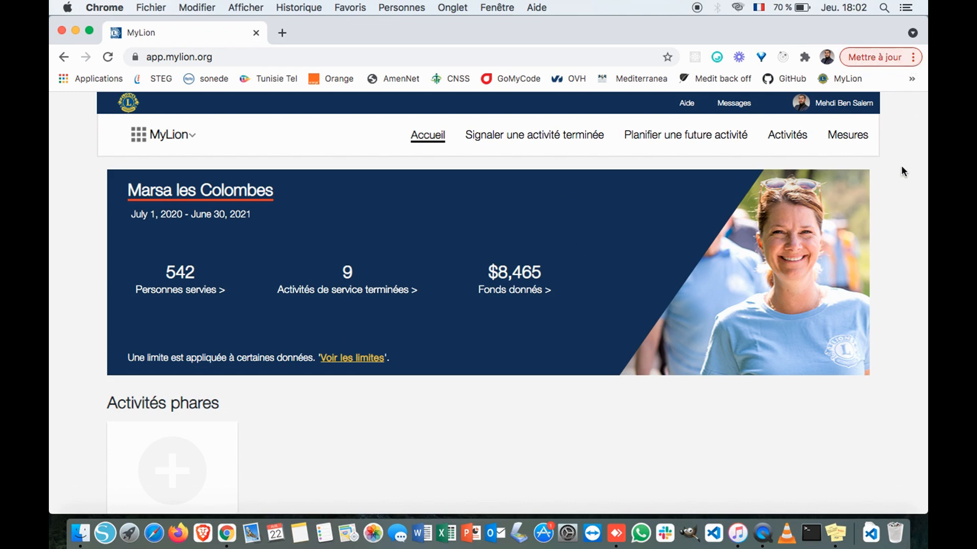
left_click(913, 58)
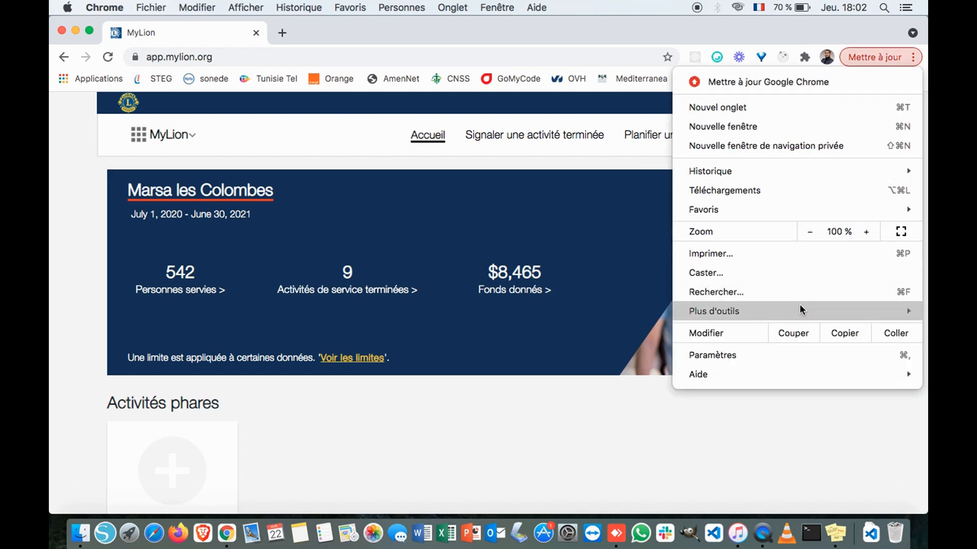
mouse_move(798, 313)
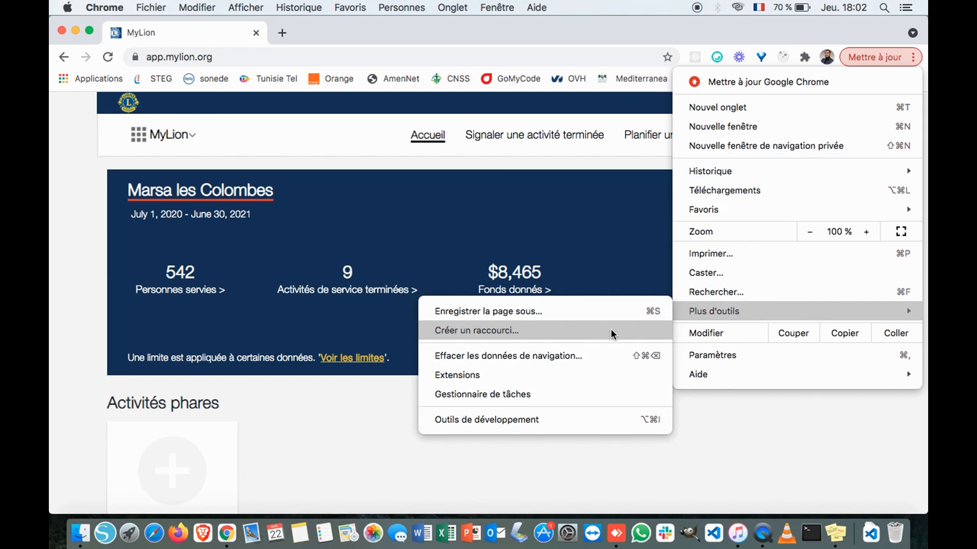
left_click(576, 359)
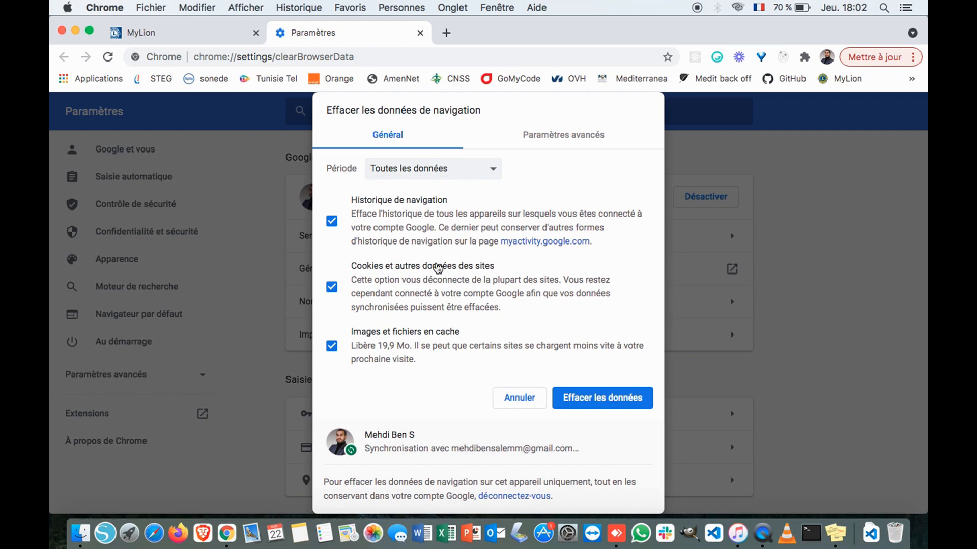
left_click(494, 172)
left_click(493, 170)
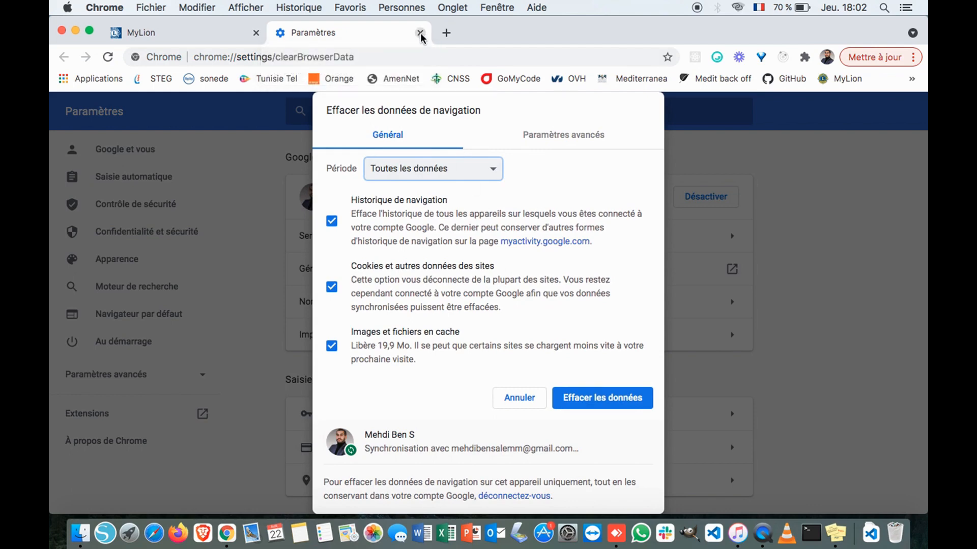
left_click(419, 33)
scroll(573, 342, "down", 5)
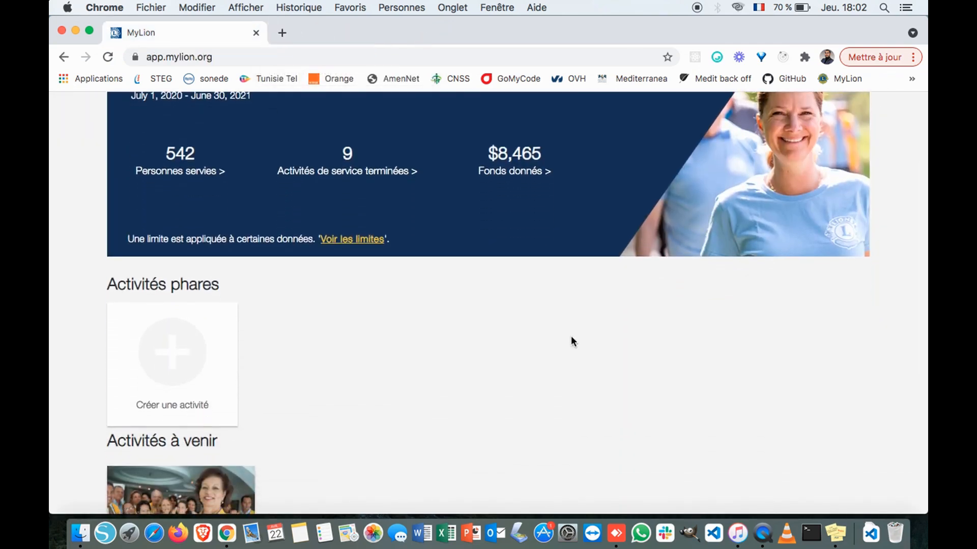
scroll(574, 342, "up", 1)
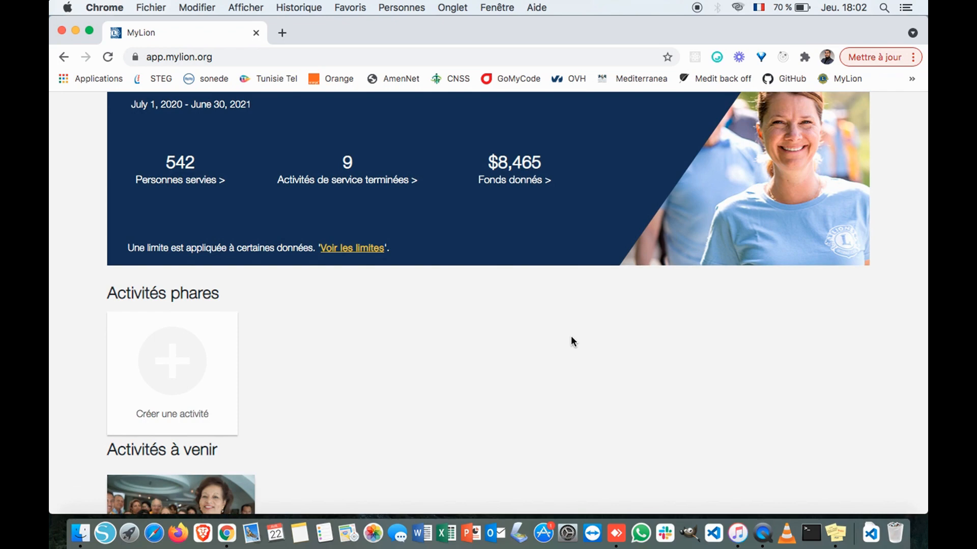
scroll(574, 341, "up", 5)
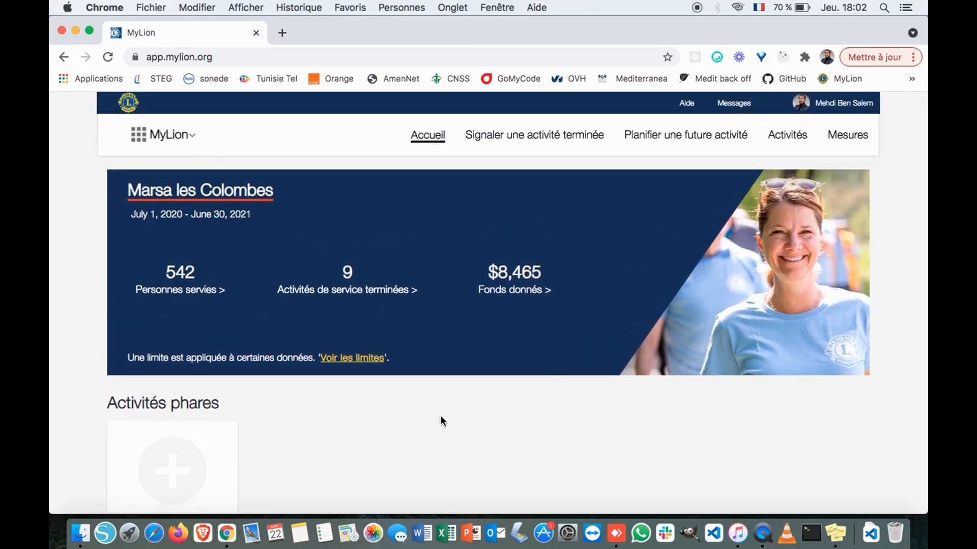
scroll(441, 416, "down", 1)
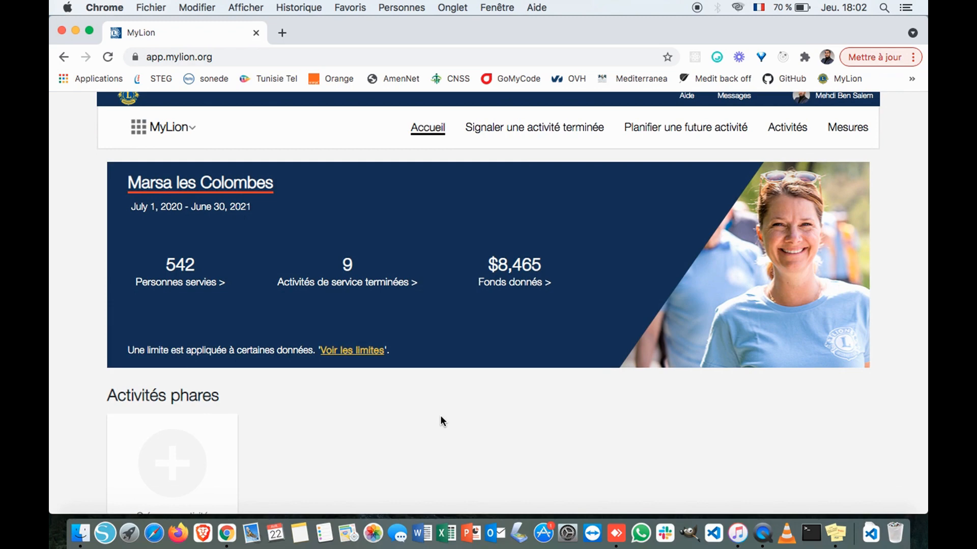
scroll(440, 416, "down", 5)
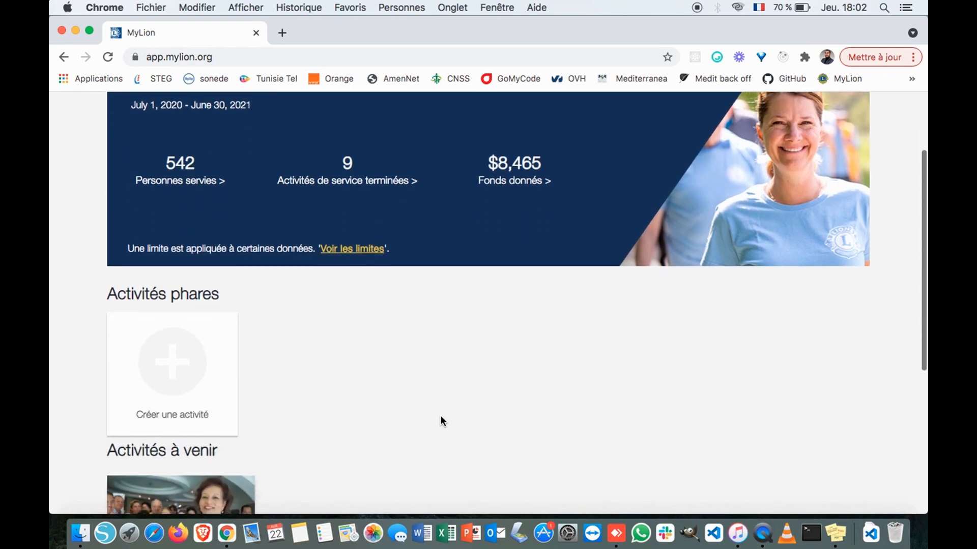
scroll(440, 416, "up", 5)
scroll(441, 421, "down", 1)
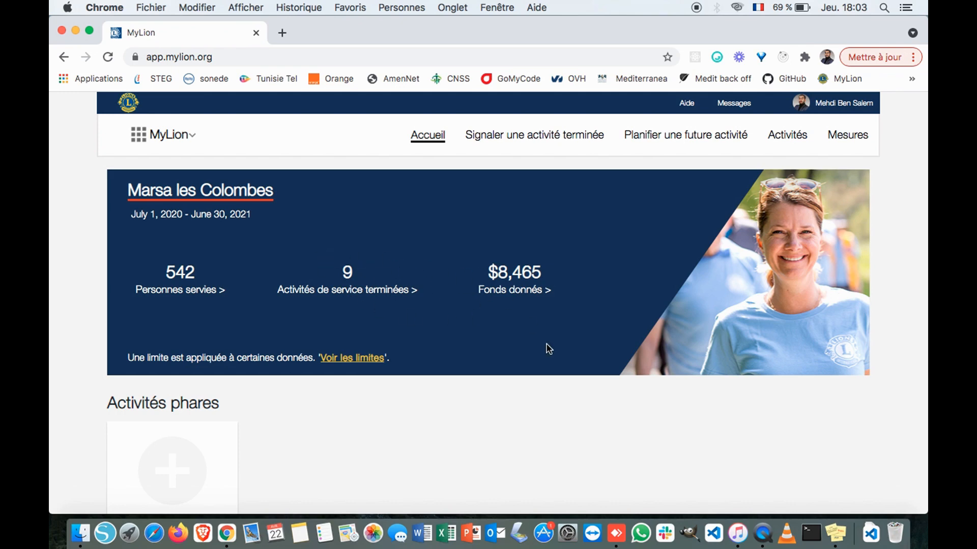
scroll(481, 327, "down", 5)
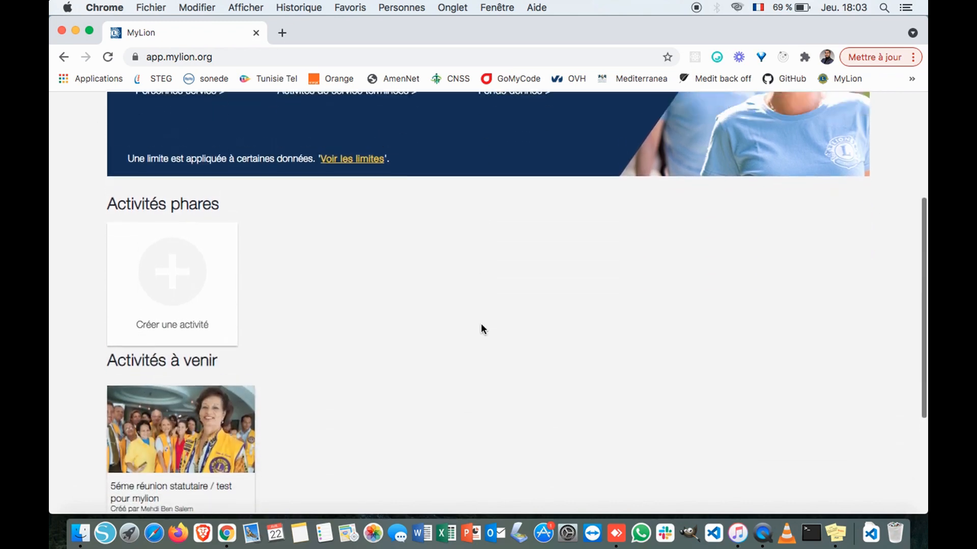
scroll(482, 329, "up", 5)
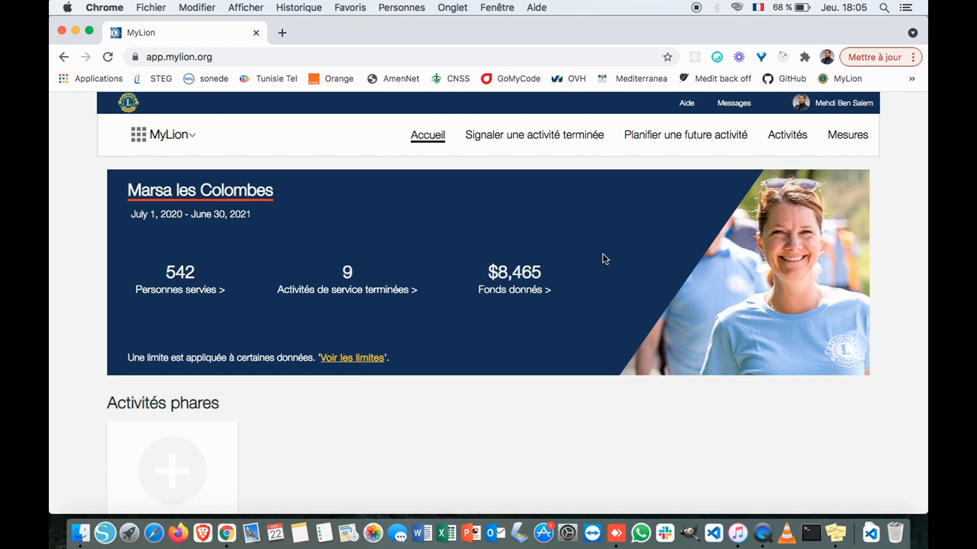
scroll(604, 259, "down", 3)
scroll(603, 259, "up", 3)
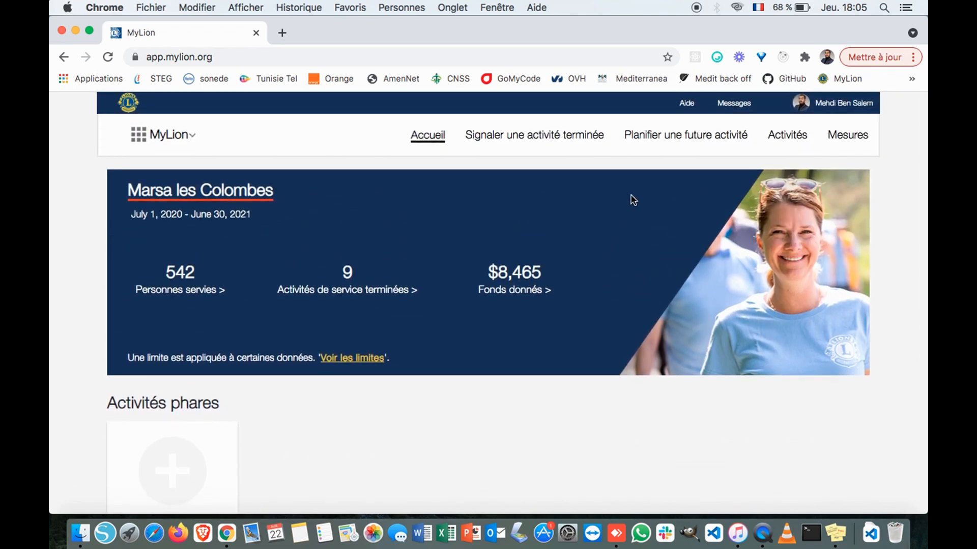
- Start planning a future activity and look over the available activity types
left_click(693, 138)
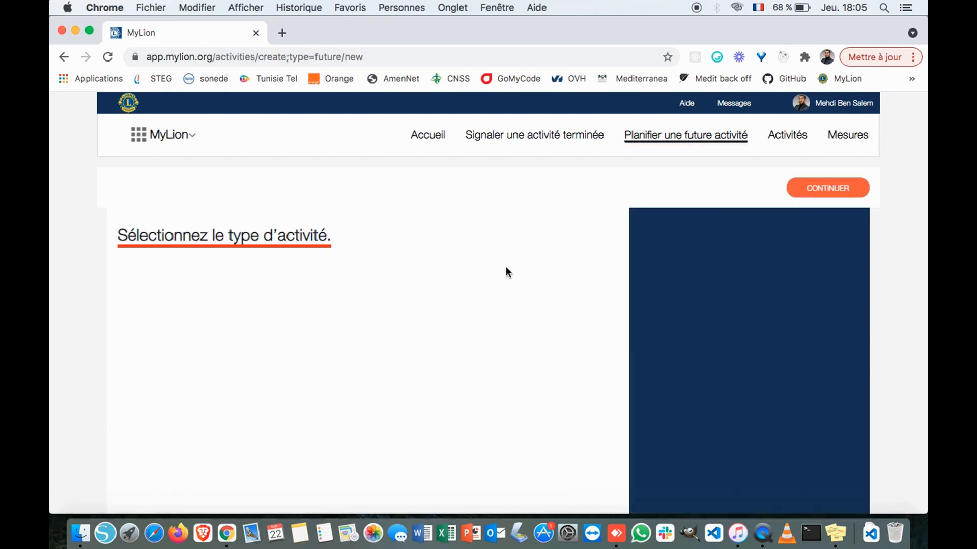
scroll(508, 274, "down", 5)
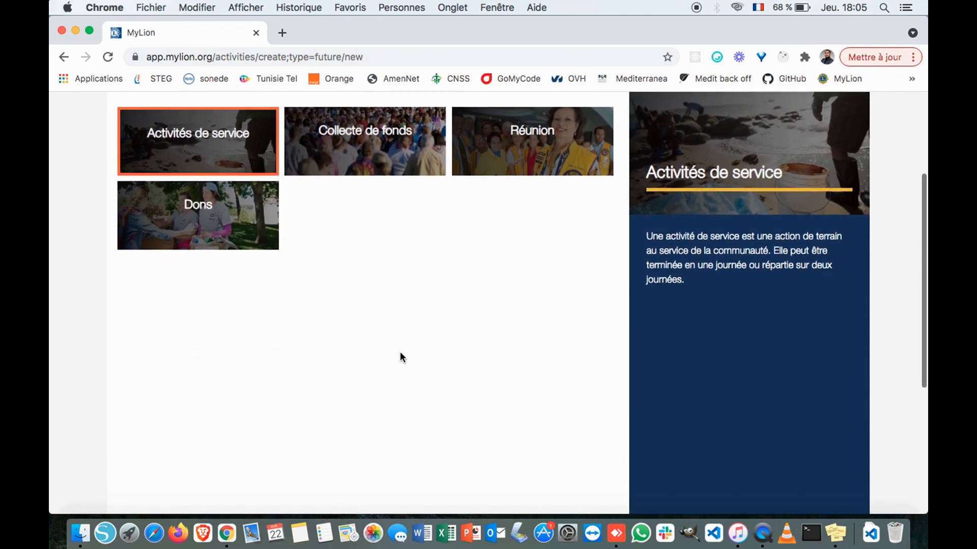
scroll(401, 357, "up", 5)
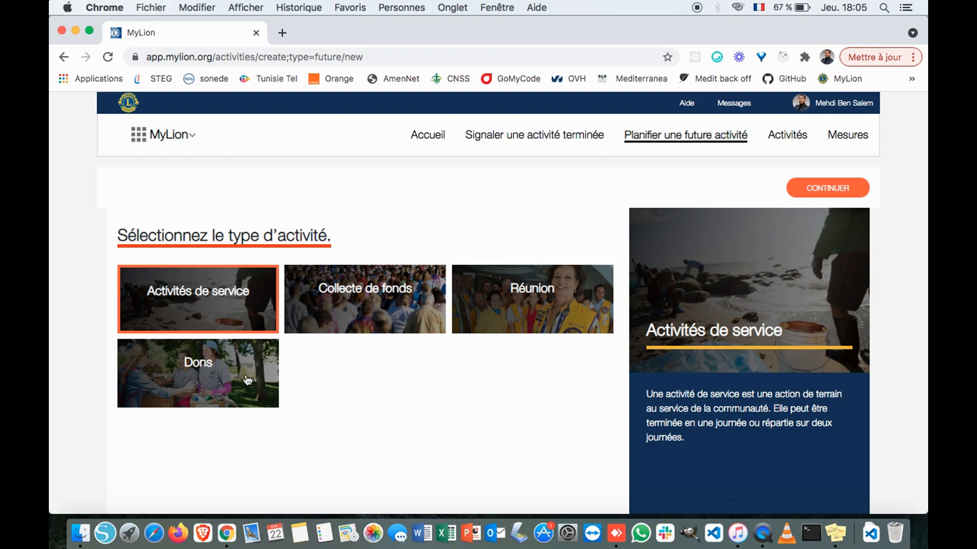
scroll(438, 387, "down", 4)
scroll(438, 386, "up", 4)
scroll(452, 338, "down", 5)
scroll(452, 339, "up", 5)
- Choose Réunion as the activity type and continue to the details step
left_click(507, 322)
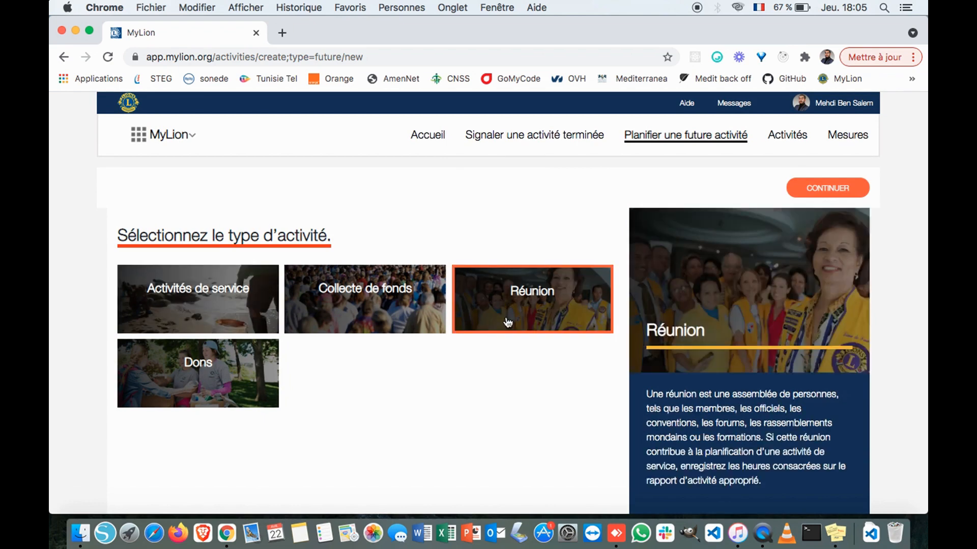
scroll(505, 322, "down", 10)
scroll(506, 323, "up", 10)
scroll(744, 359, "down", 5)
scroll(758, 310, "up", 3)
scroll(774, 259, "up", 4)
scroll(839, 195, "down", 5)
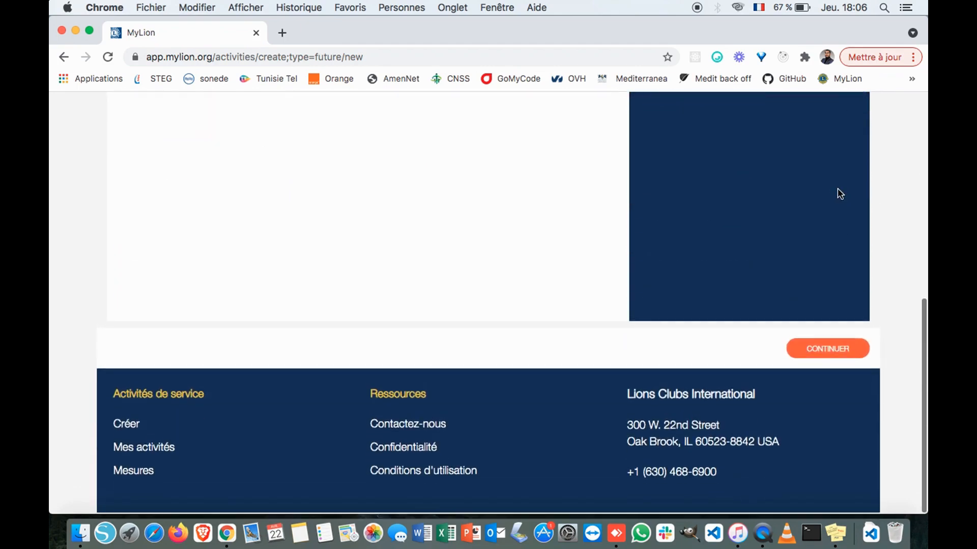
scroll(837, 192, "up", 5)
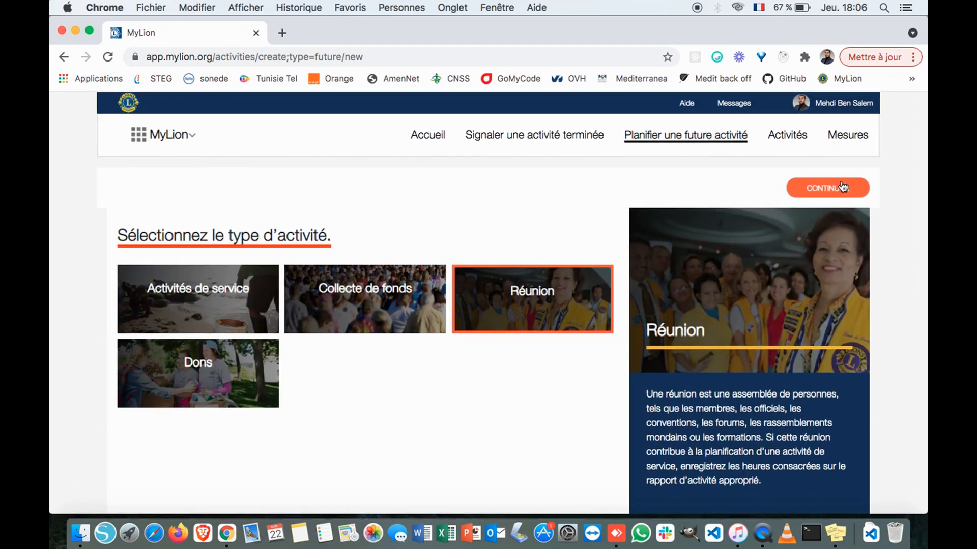
left_click(843, 187)
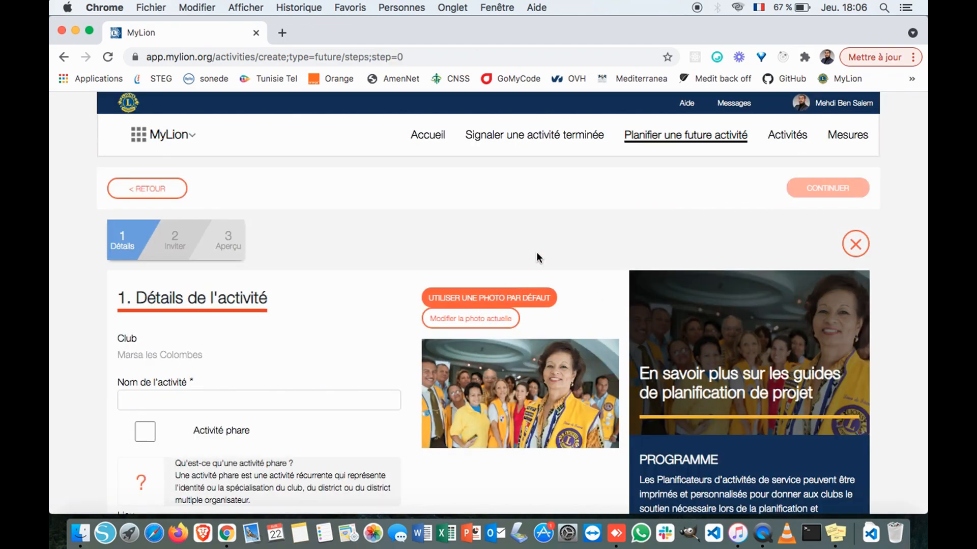
scroll(538, 256, "down", 5)
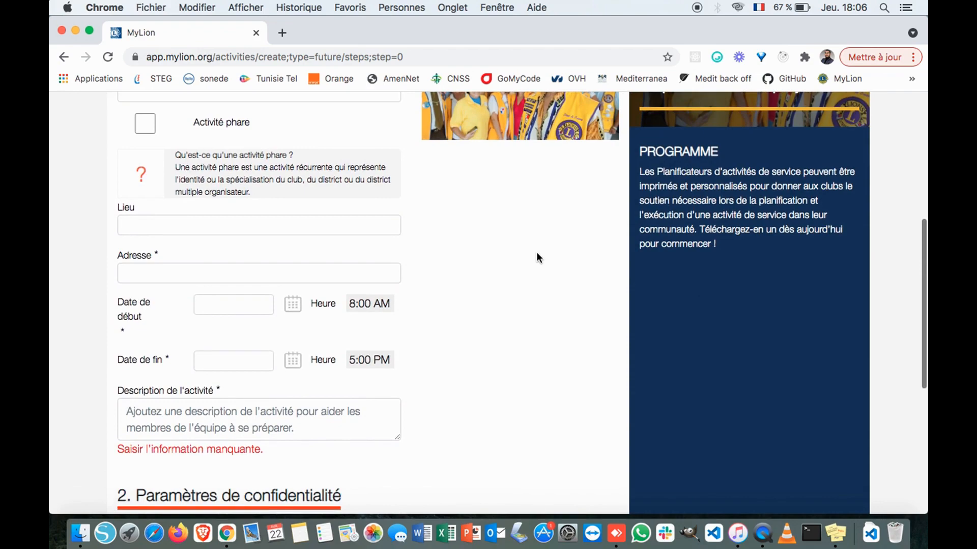
scroll(538, 257, "down", 3)
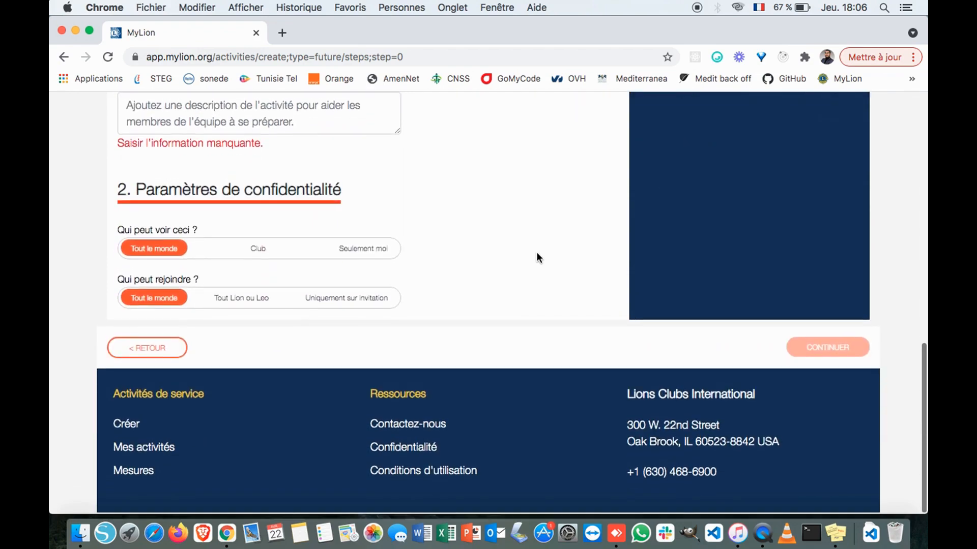
scroll(536, 252, "up", 10)
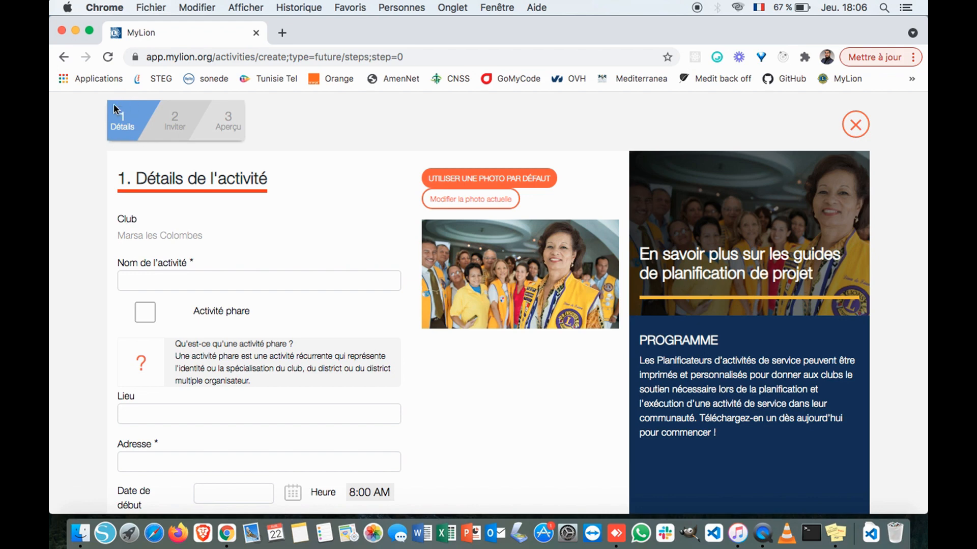
- Name the activity 'Réunion d'intronisation / test pour mylion'
left_click(212, 275)
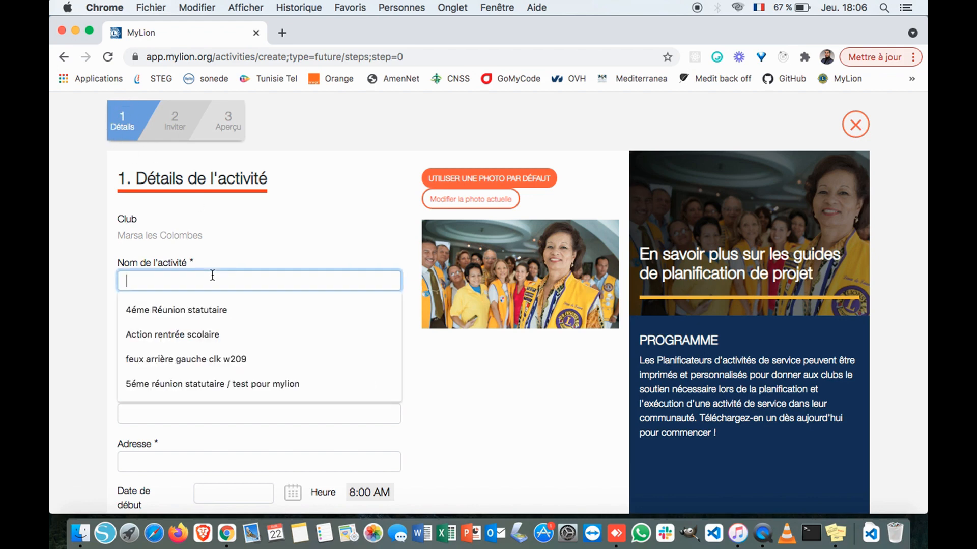
type("Réunion d'intronisation")
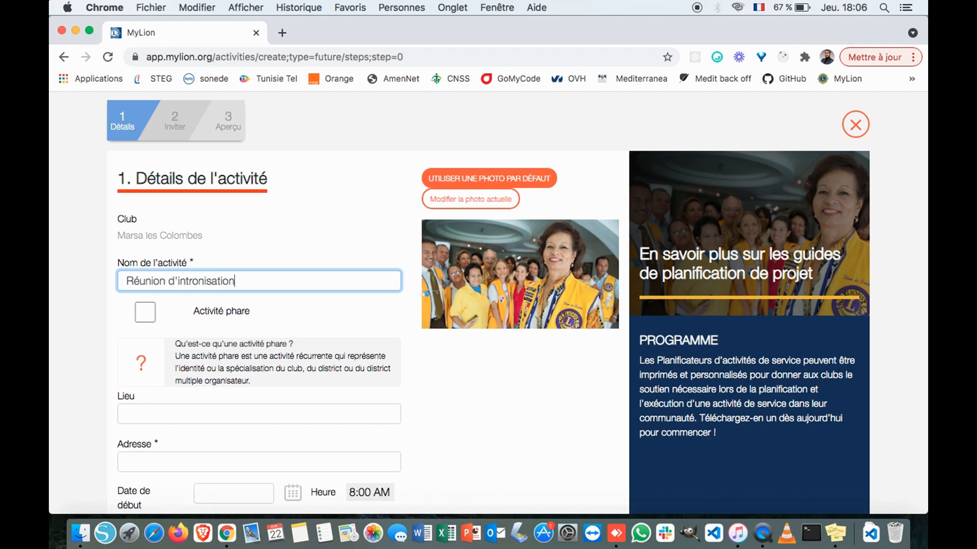
type(" / test pour mylion")
scroll(292, 333, "down", 3)
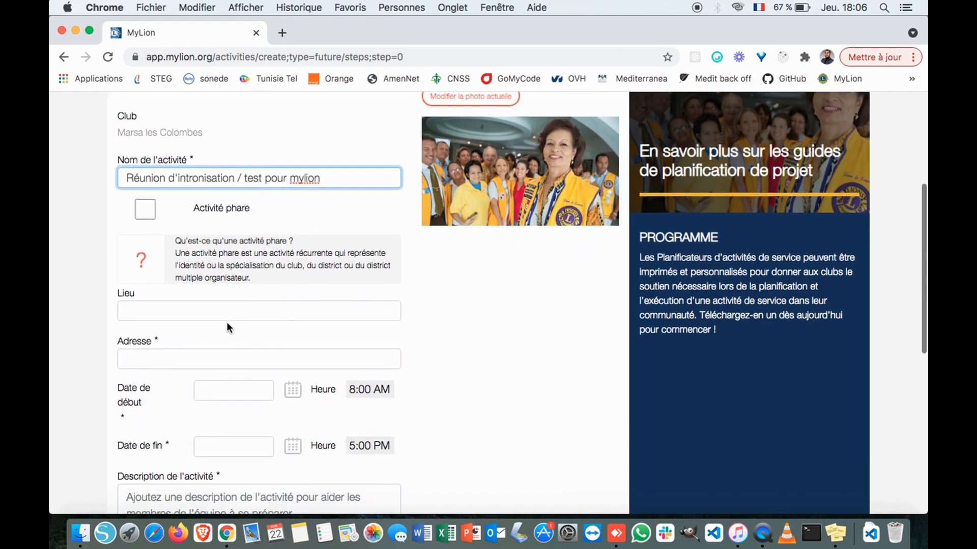
- Set the venue to Salon de thé la caribou and the address to La Marsa
left_click(215, 311)
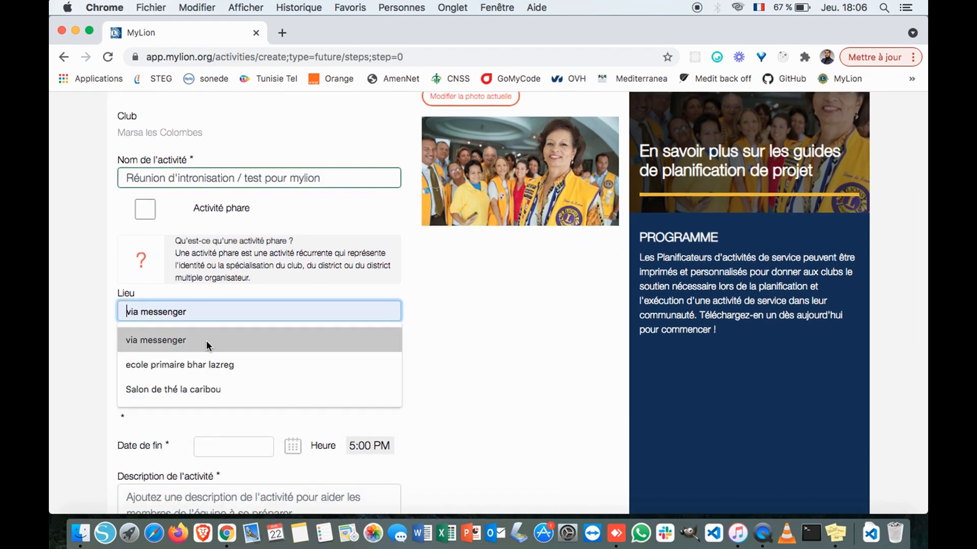
left_click(189, 385)
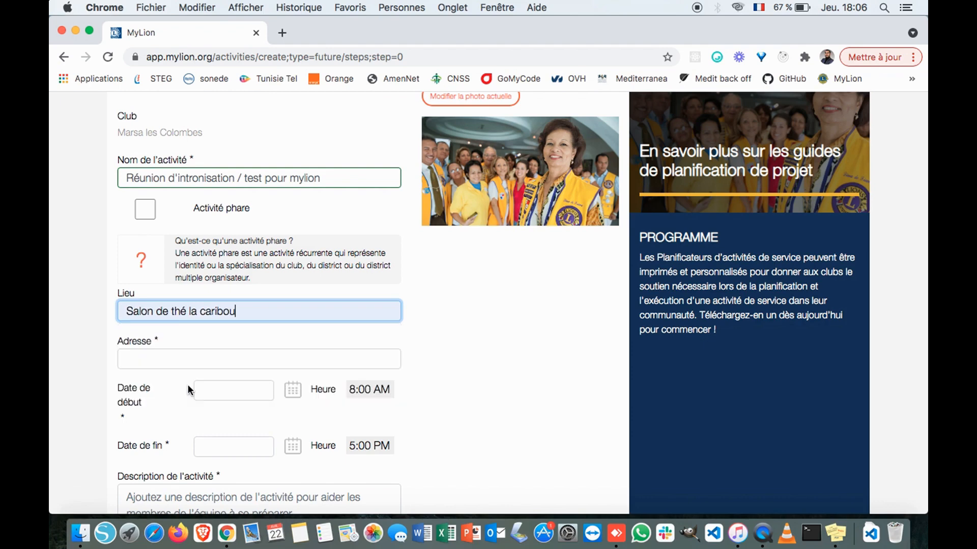
scroll(438, 371, "down", 3)
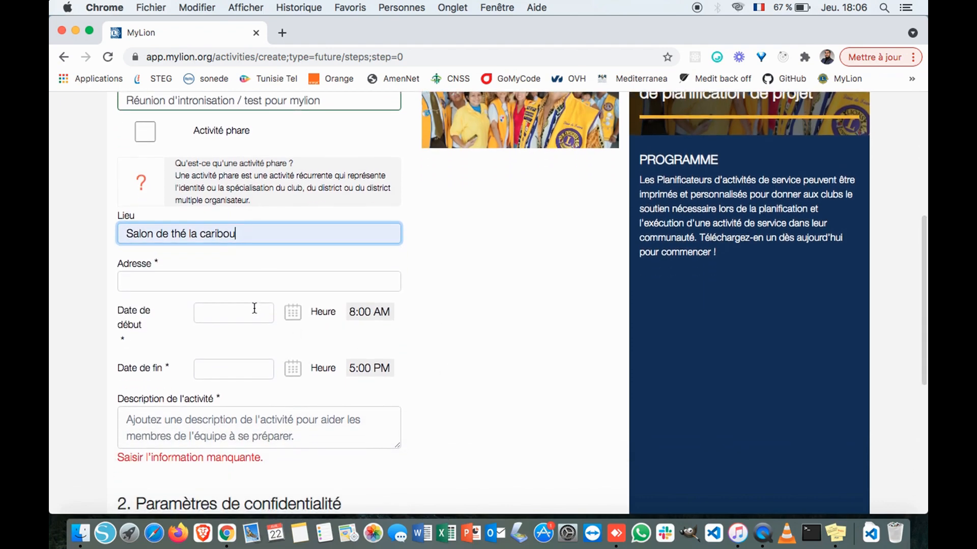
left_click(217, 288)
type("La")
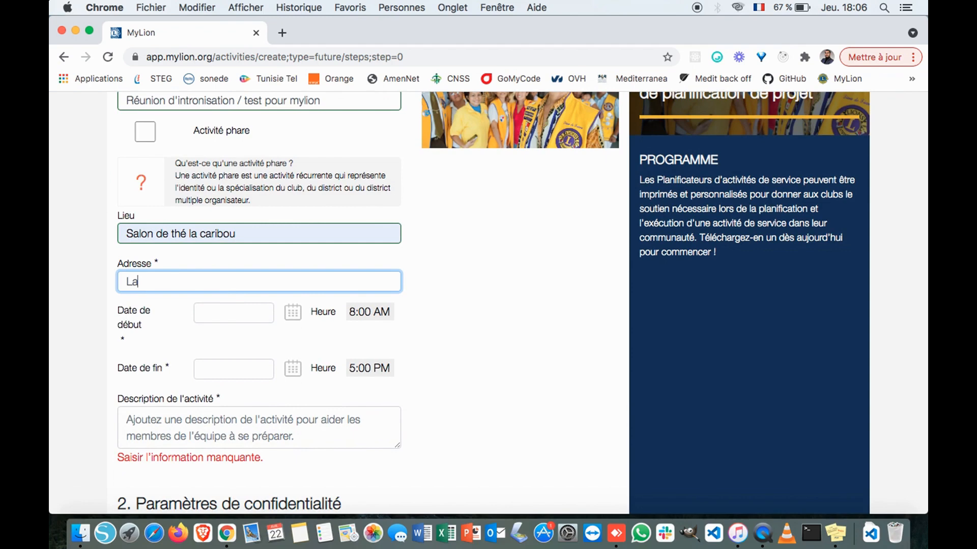
type(" Marsa")
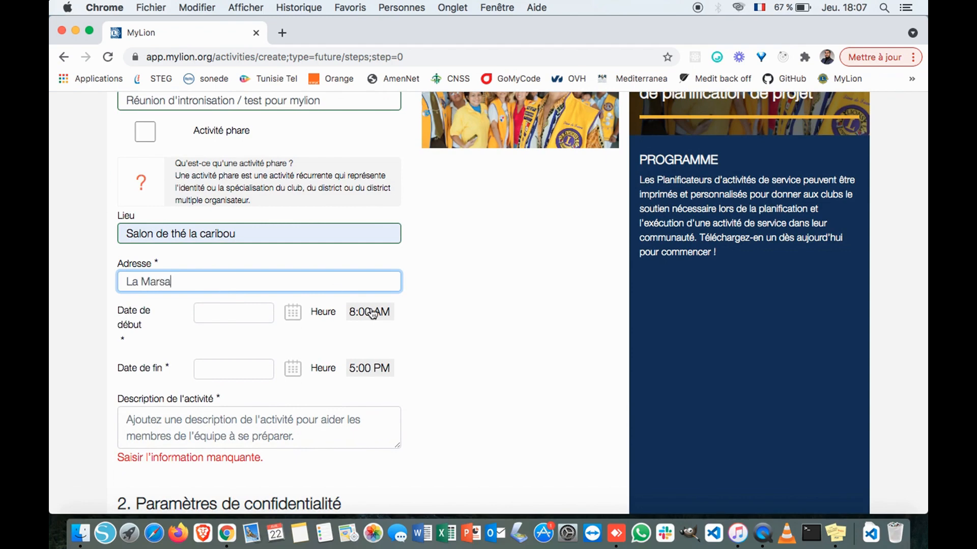
left_click(409, 318)
scroll(408, 316, "up", 5)
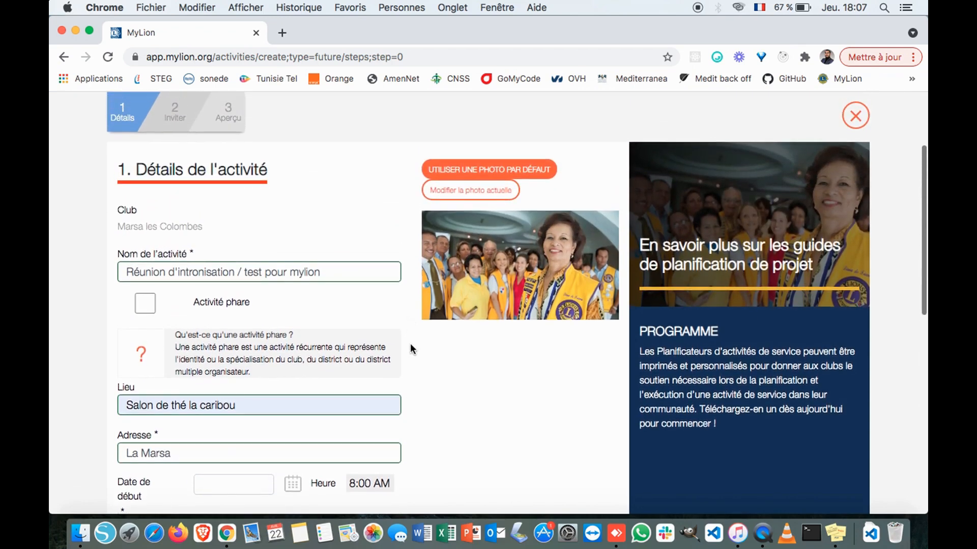
scroll(417, 395, "down", 4)
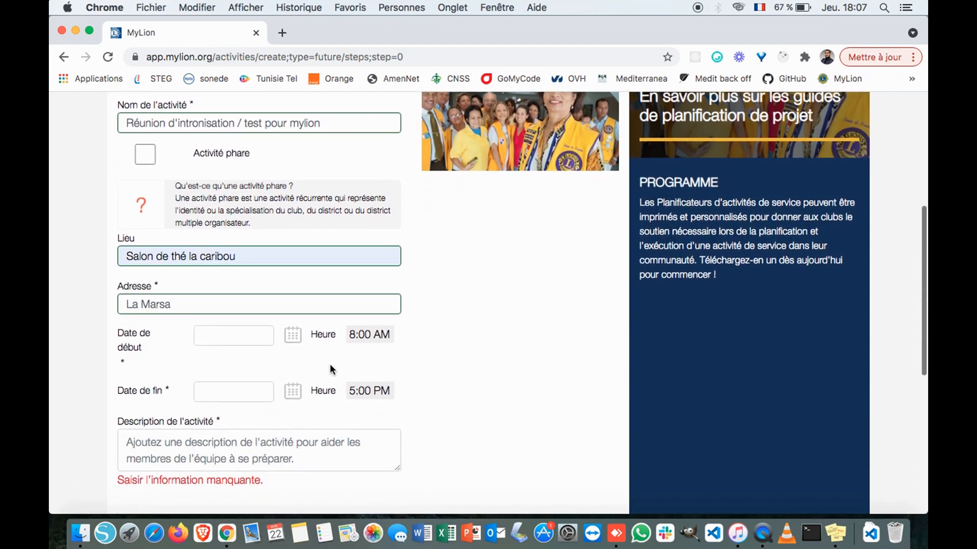
- Set the start date to 26 April 2021 and the start time to 6:00 AM
left_click(291, 341)
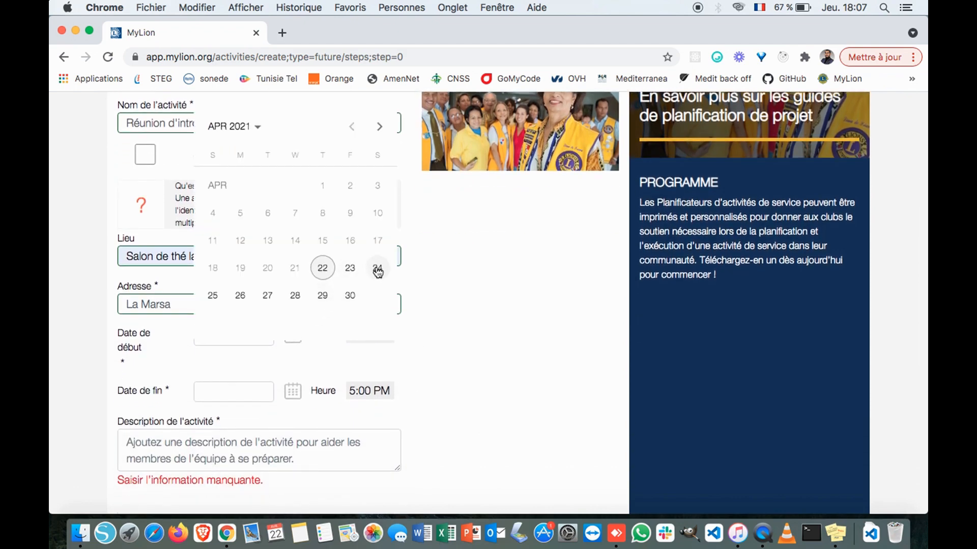
left_click(240, 297)
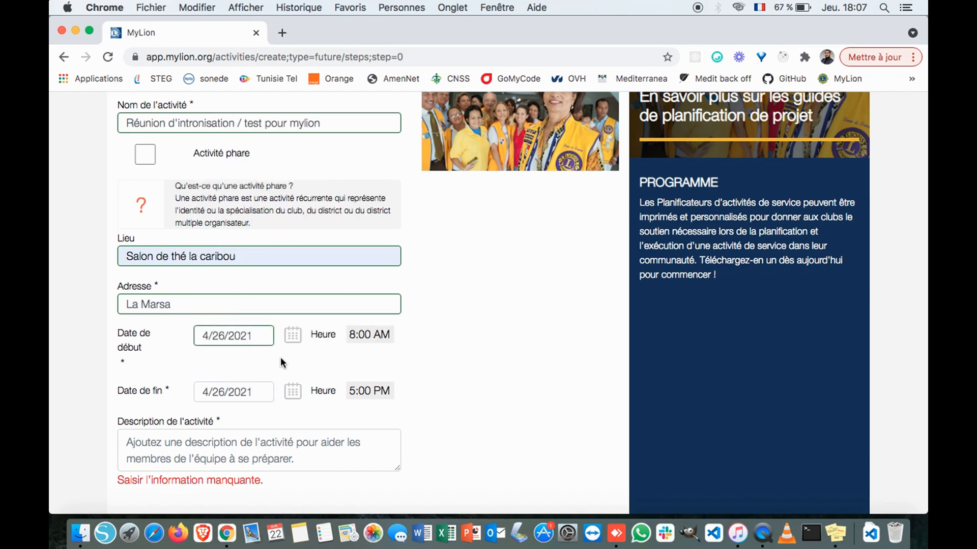
left_click(360, 340)
left_click(322, 284)
left_click(321, 284)
- Set the end time to 9:00 AM
left_click(359, 392)
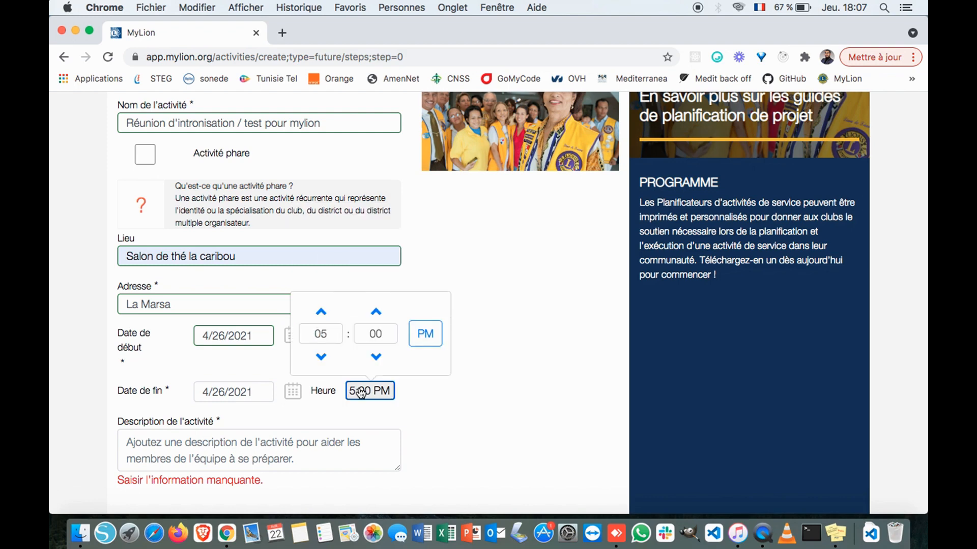
left_click(323, 310)
left_click(322, 310)
left_click(325, 311)
left_click(326, 311)
left_click(381, 391)
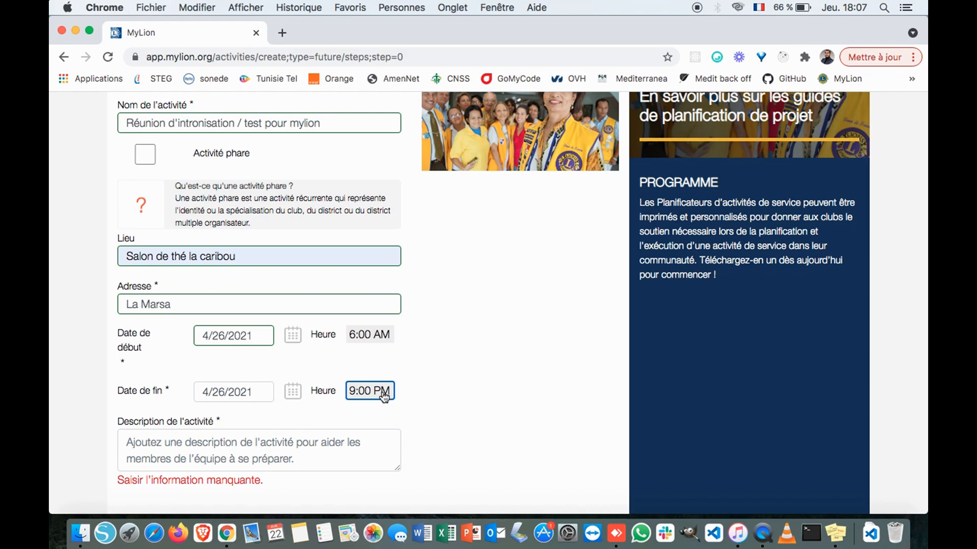
left_click(384, 397)
left_click(424, 332)
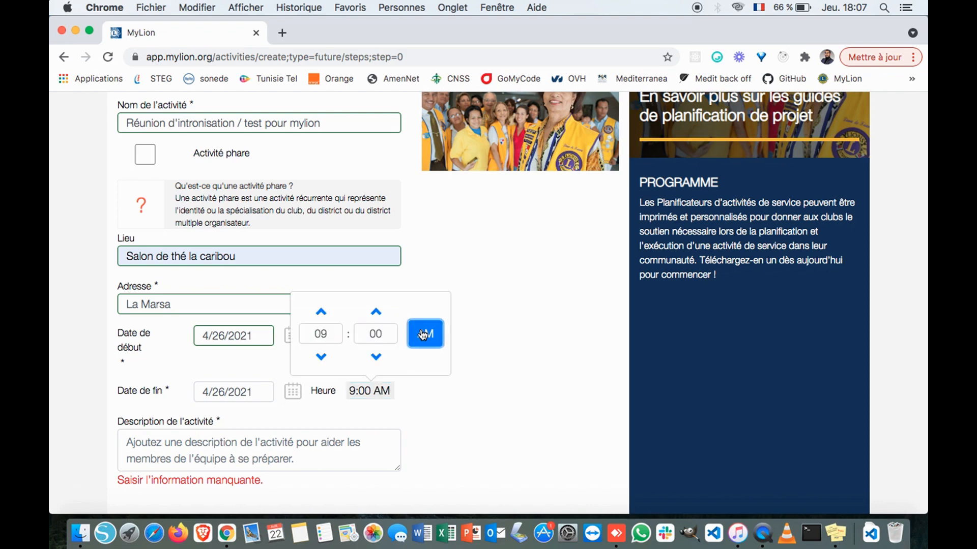
left_click(456, 394)
scroll(455, 398, "down", 5)
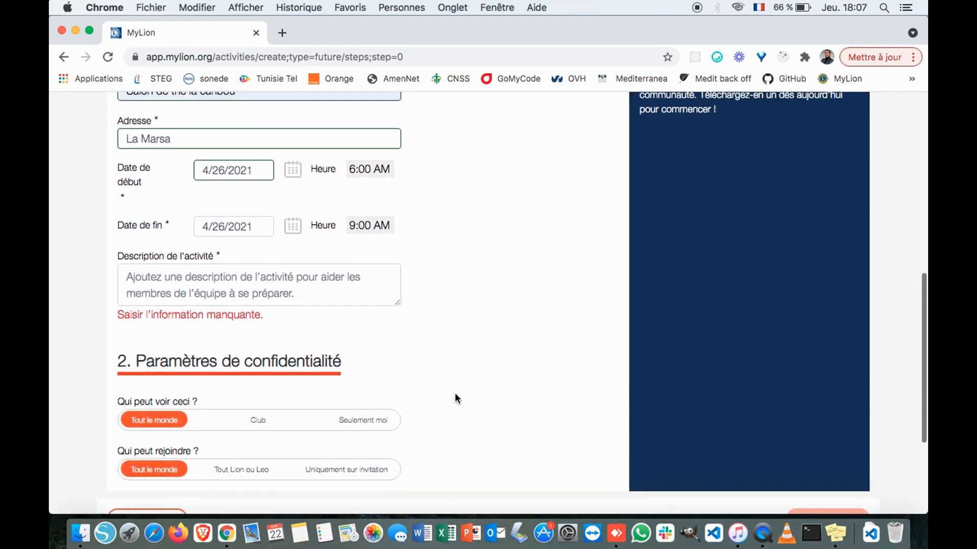
- Enter 'test test test' as the activity description
scroll(455, 395, "up", 6)
scroll(455, 395, "down", 4)
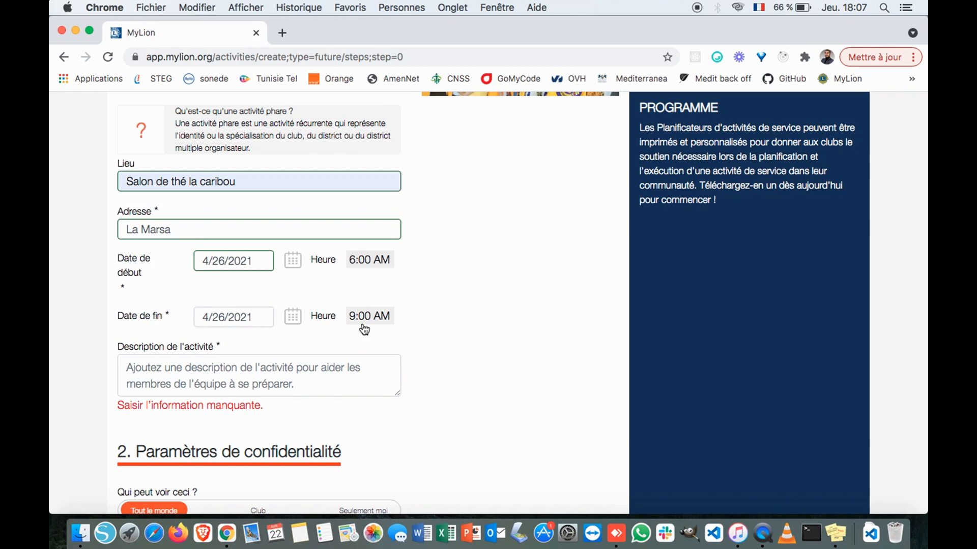
left_click(297, 374)
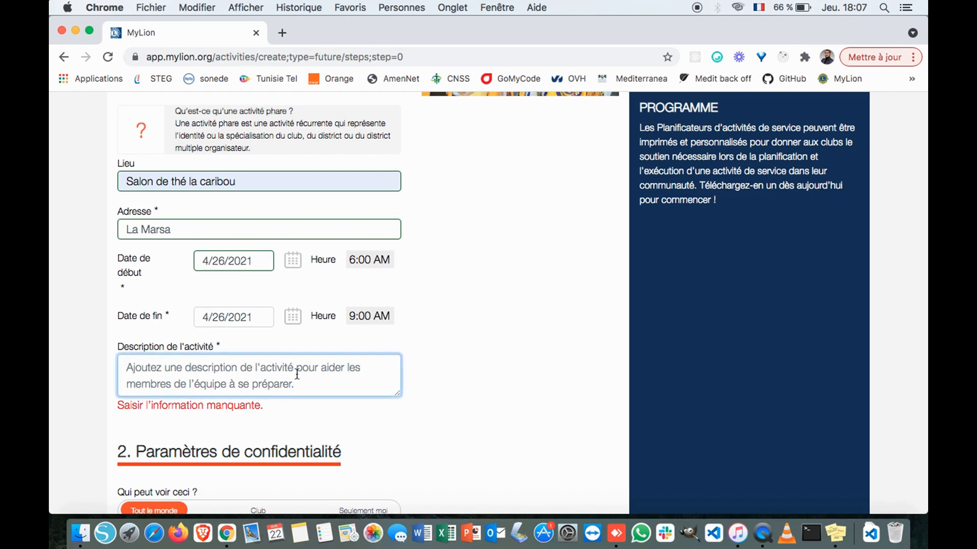
type("test test test")
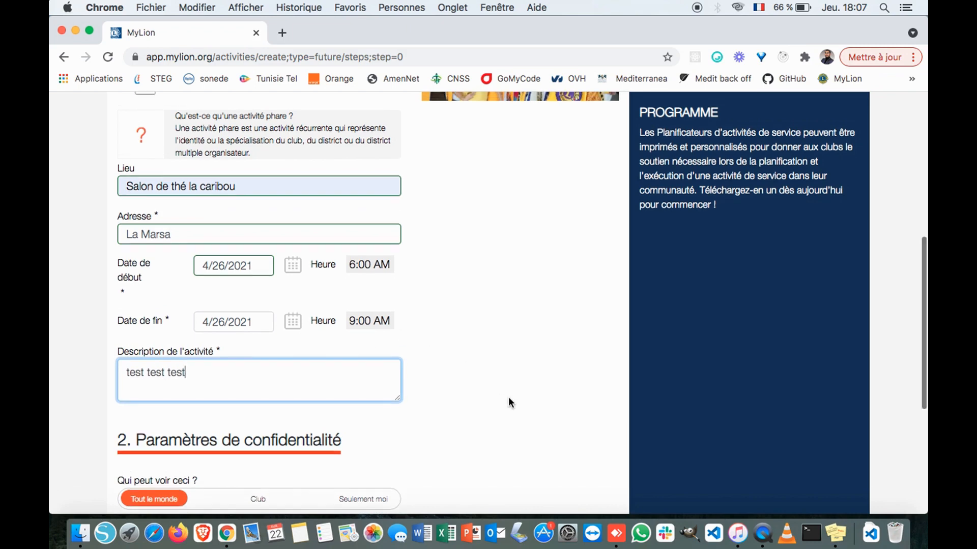
scroll(509, 396, "up", 5)
scroll(508, 397, "down", 5)
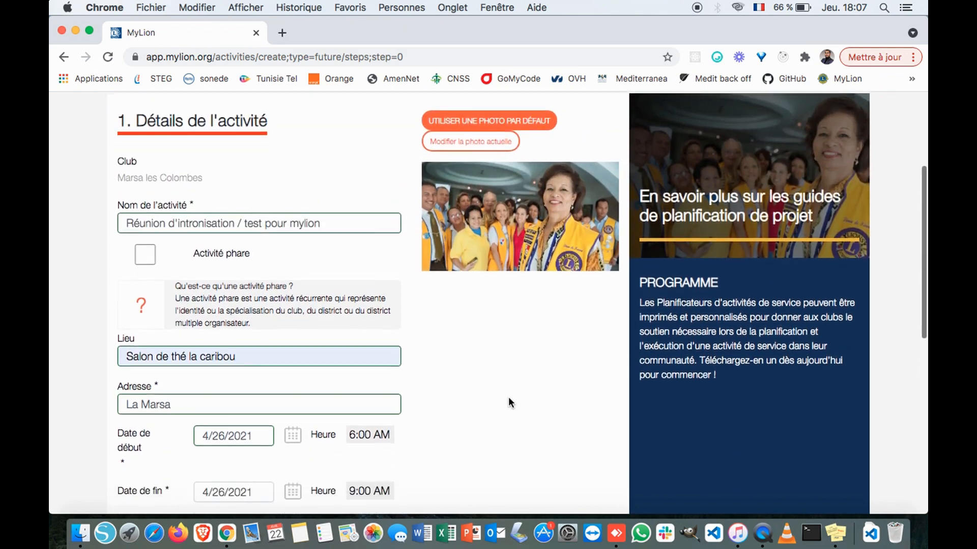
scroll(441, 358, "up", 3)
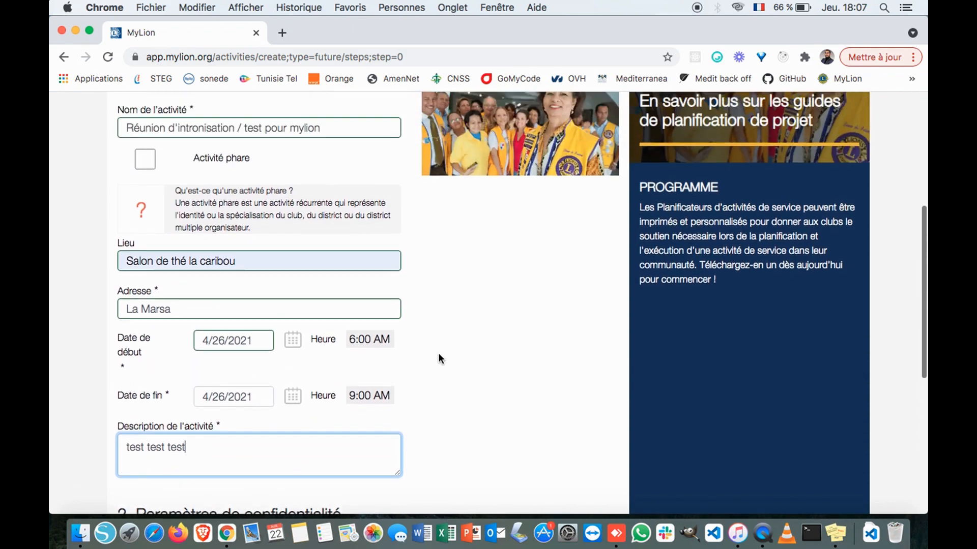
scroll(441, 358, "down", 4)
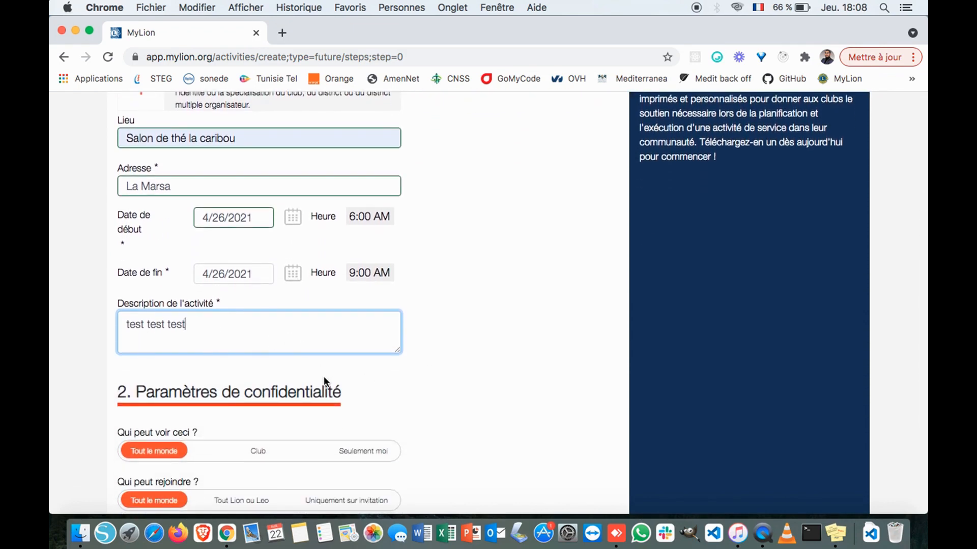
scroll(430, 370, "up", 1)
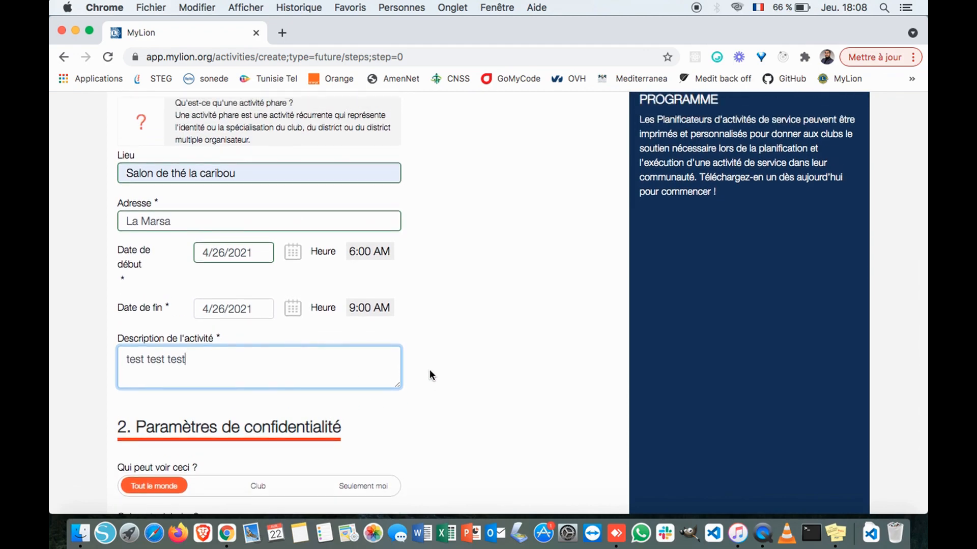
scroll(430, 376, "down", 5)
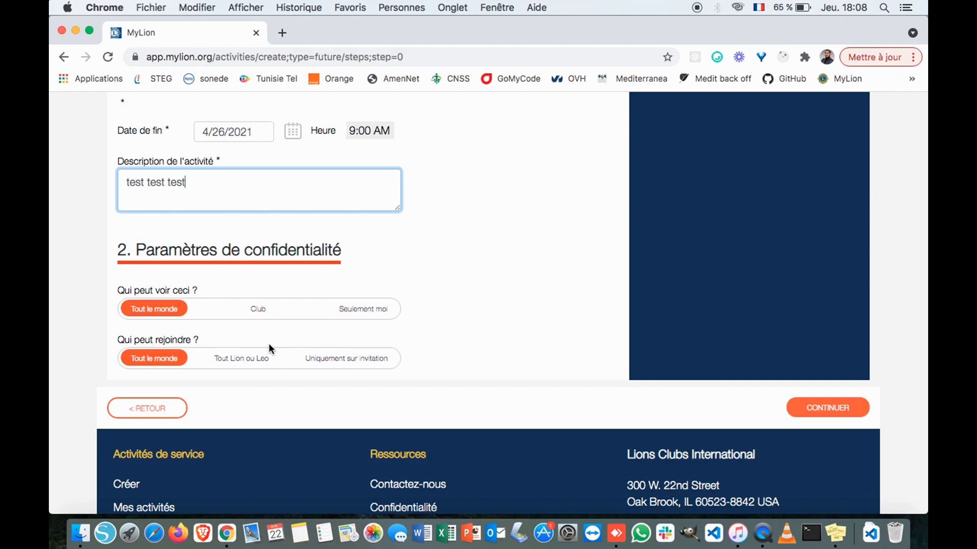
- Restrict joining to 'Uniquement sur invitation' and submit the activity details
left_click(346, 356)
scroll(455, 373, "up", 10)
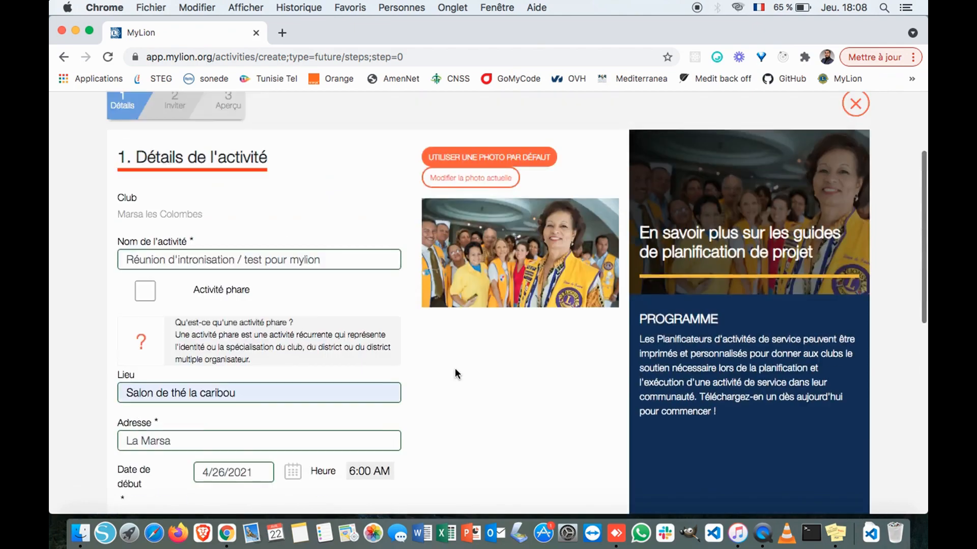
scroll(345, 314, "down", 5)
scroll(446, 364, "down", 8)
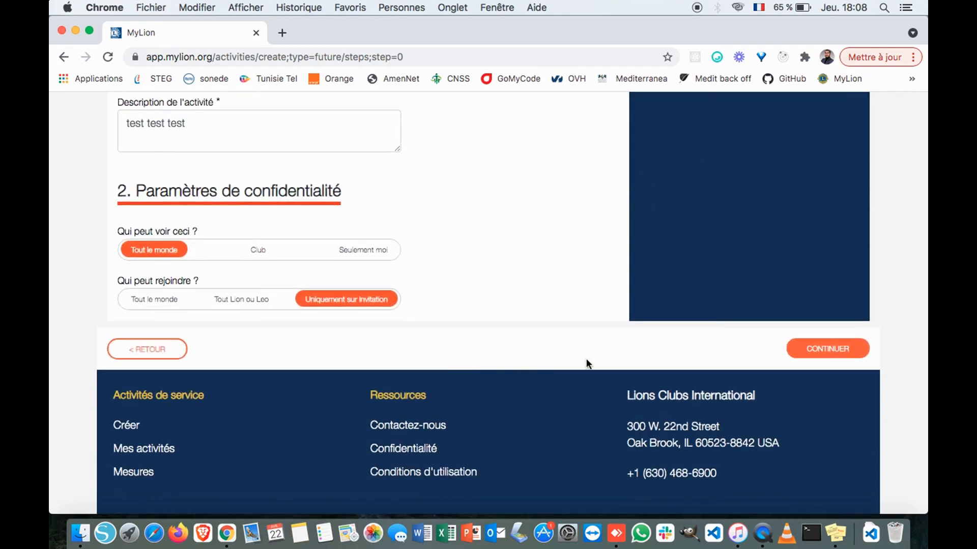
scroll(612, 369, "up", 10)
scroll(612, 370, "down", 3)
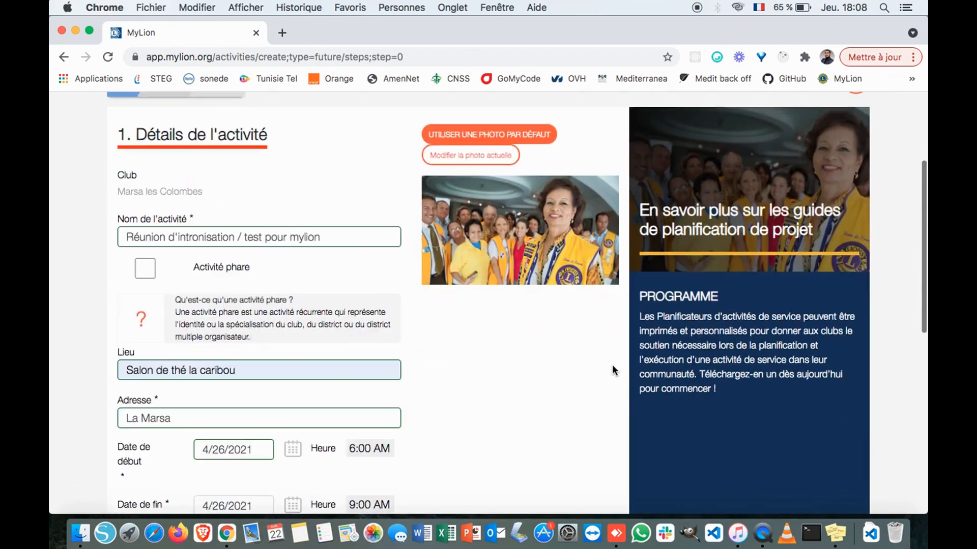
scroll(612, 365, "down", 8)
scroll(612, 365, "up", 11)
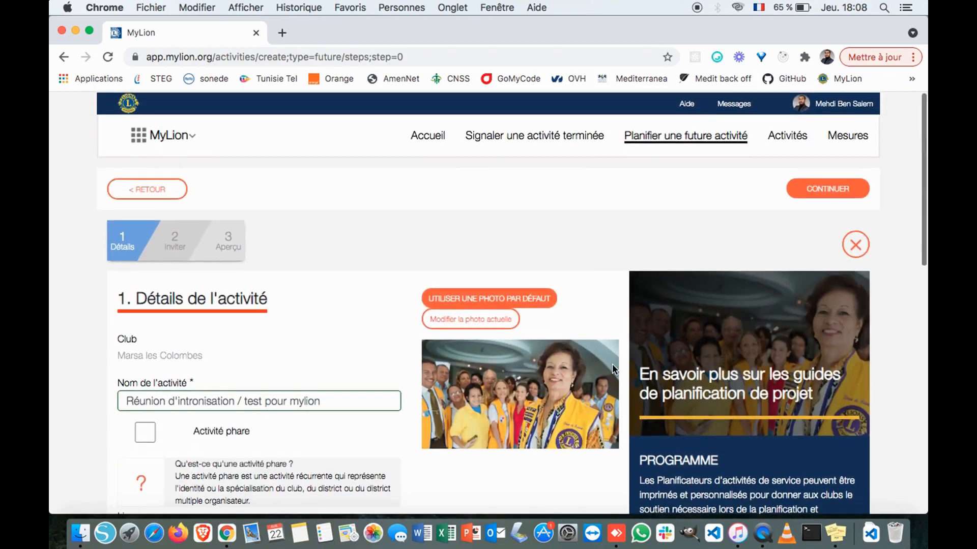
scroll(706, 249, "down", 9)
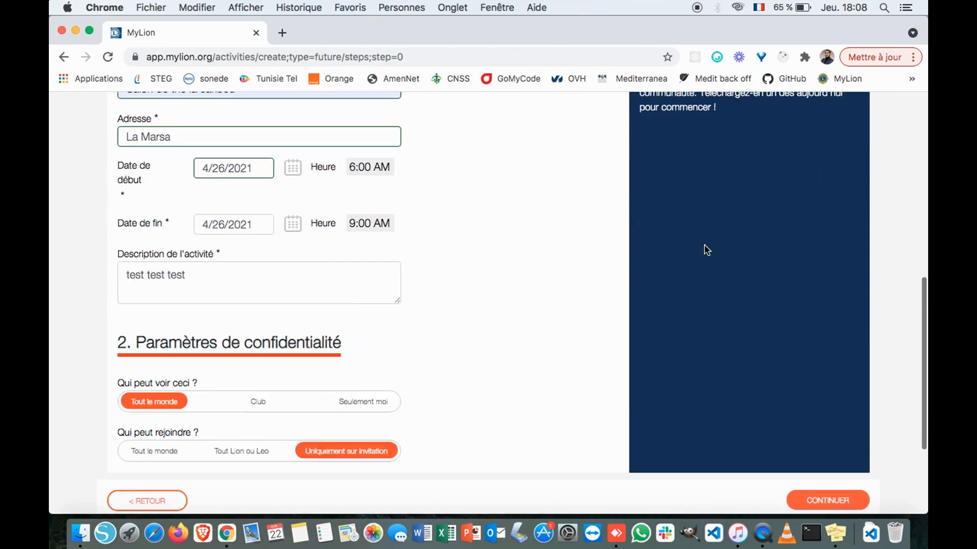
scroll(707, 249, "down", 4)
left_click(815, 355)
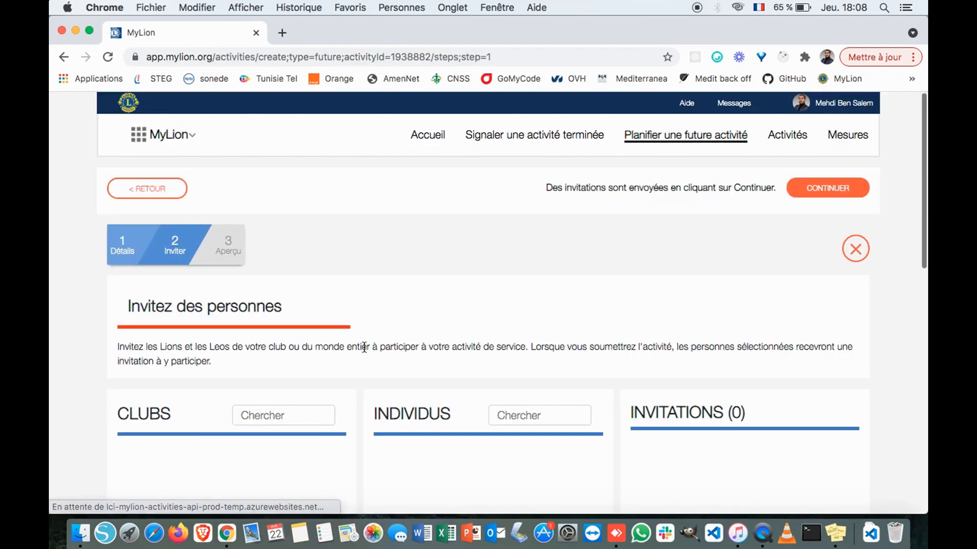
- Invite the whole Marsa les Colombes (My Club), adding its 17 members to the invitations
scroll(347, 264, "down", 5)
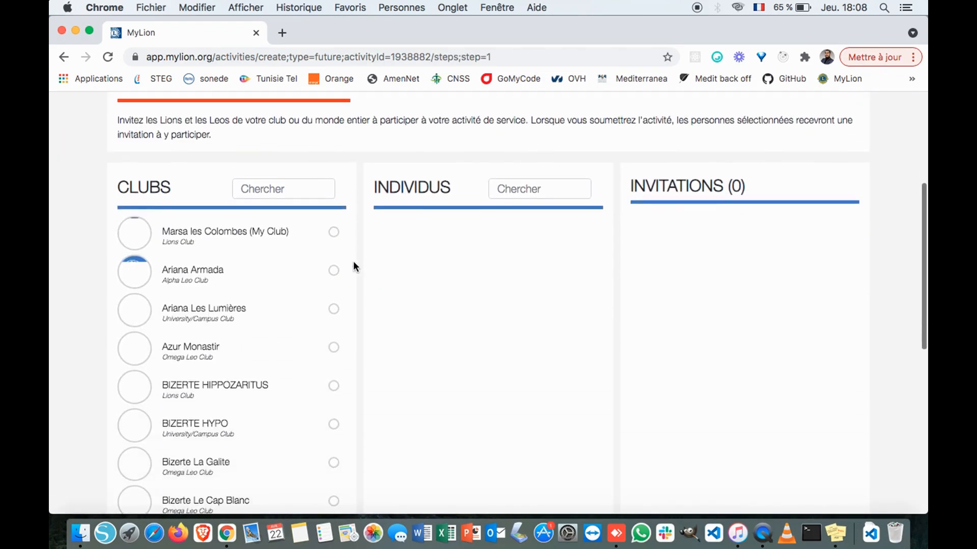
scroll(376, 355, "up", 5)
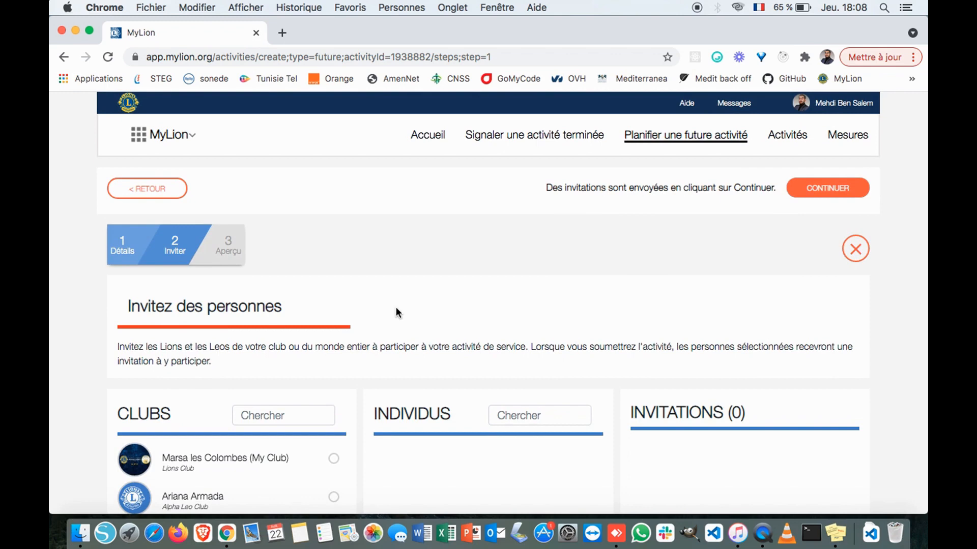
scroll(396, 307, "down", 3)
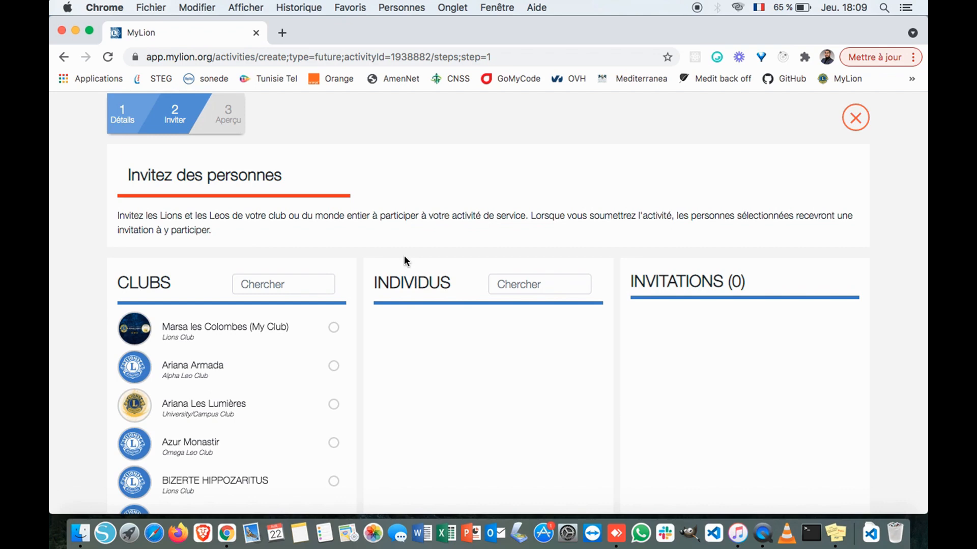
scroll(251, 337, "down", 3)
scroll(259, 340, "up", 3)
left_click(333, 327)
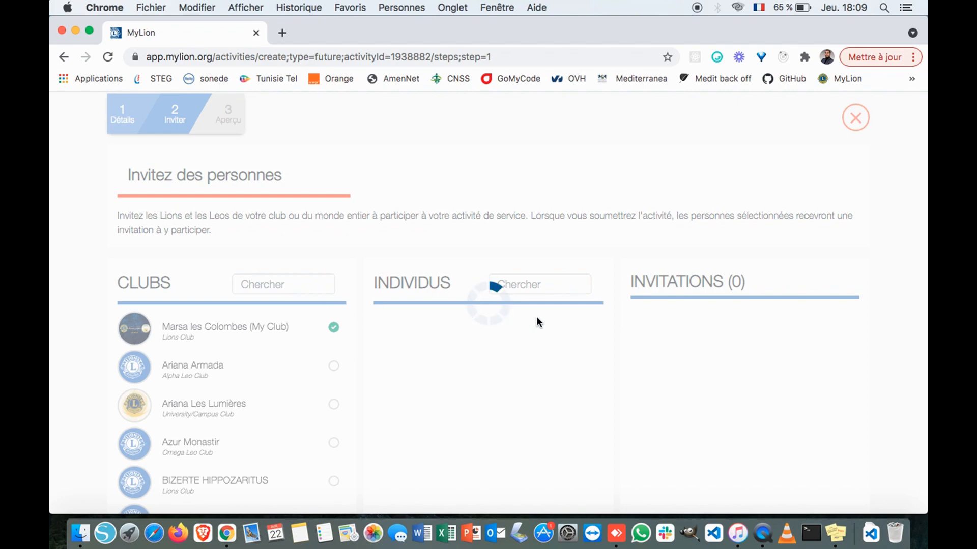
scroll(681, 334, "down", 3)
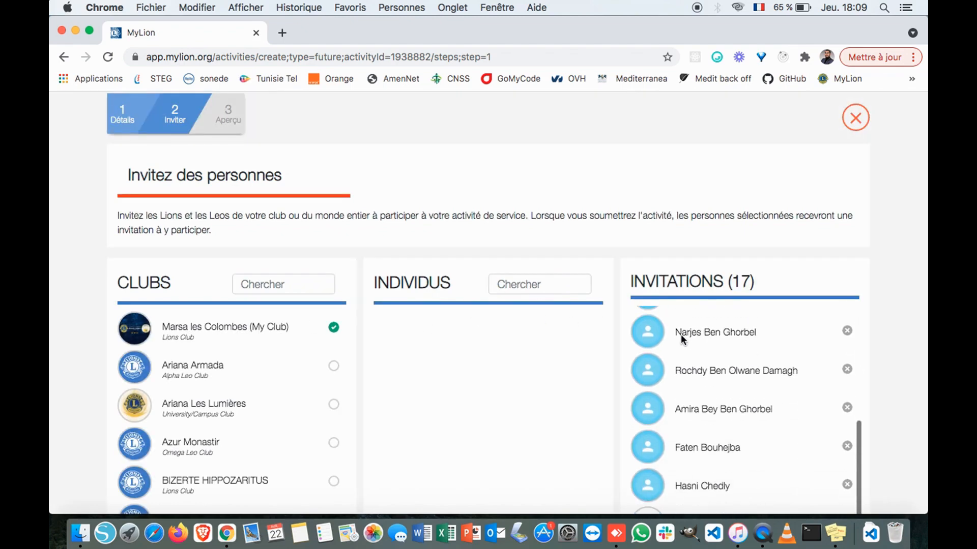
scroll(836, 332, "down", 4)
scroll(837, 332, "down", 1)
scroll(787, 418, "up", 2)
scroll(787, 418, "down", 2)
scroll(808, 439, "down", 3)
scroll(808, 439, "up", 2)
scroll(799, 363, "up", 6)
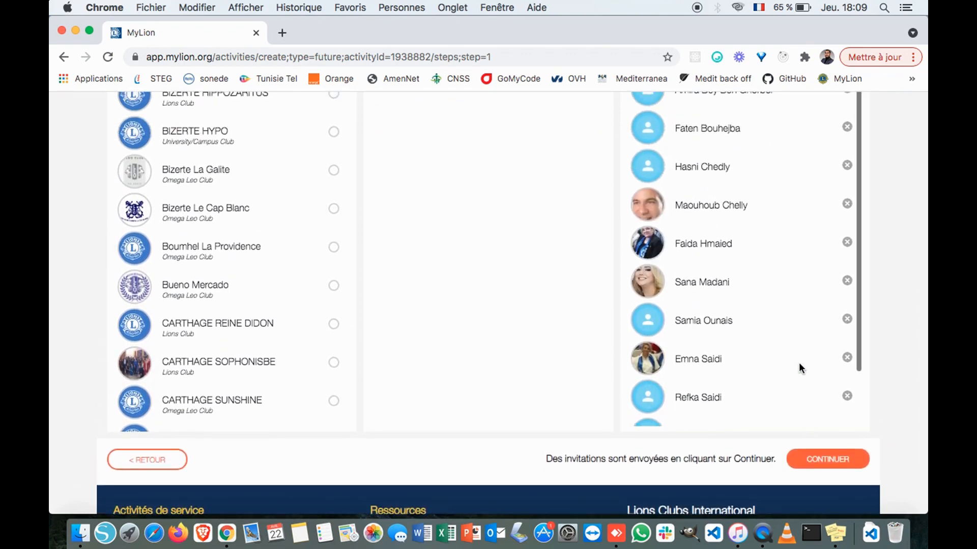
scroll(822, 358, "up", 4)
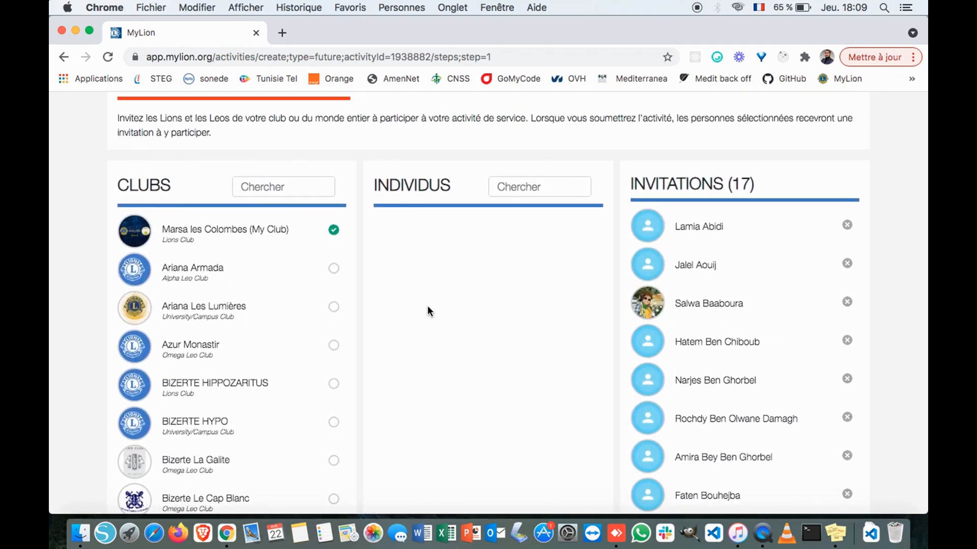
- Search INDIVIDUS for a first member by surname and add them to the invitations
left_click(503, 186)
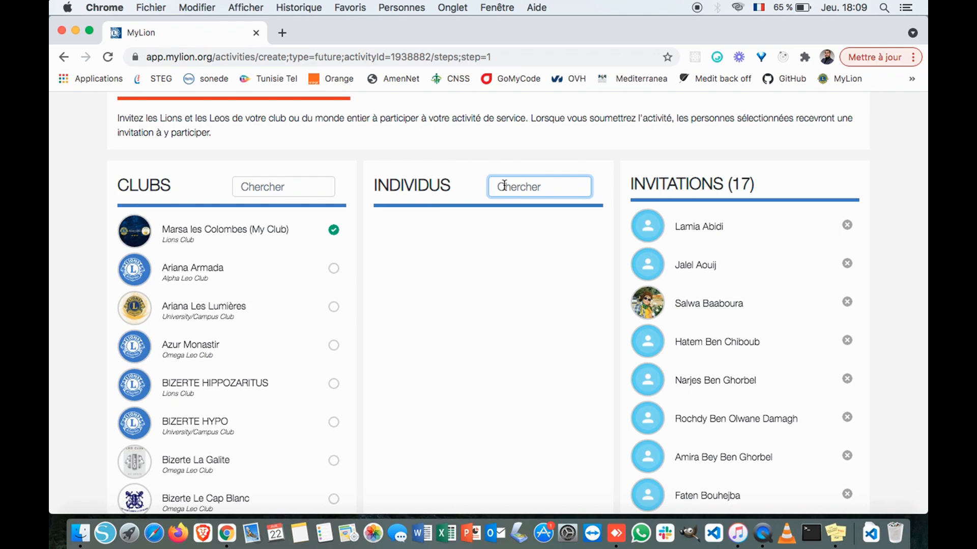
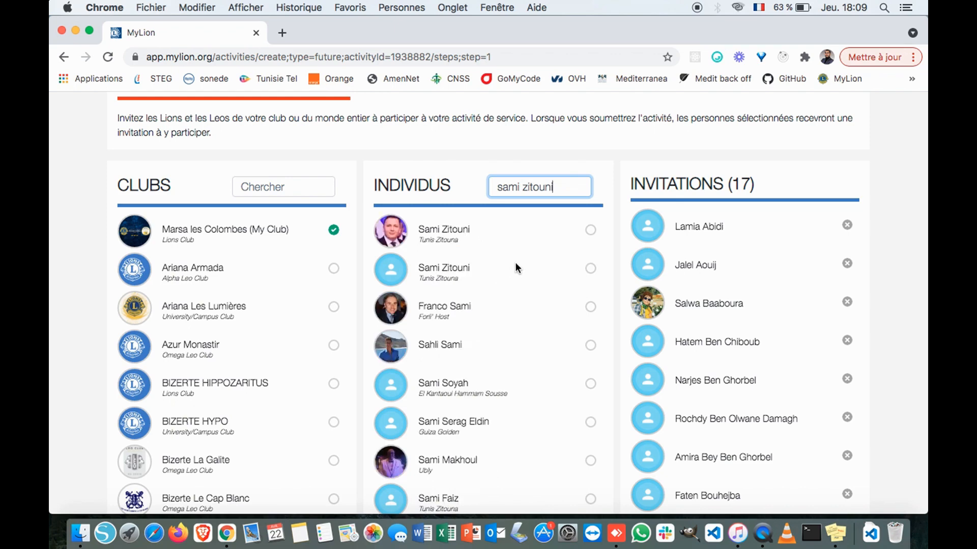
left_click(590, 236)
- Search for a second member by full name and add them, bringing invitations to 19
left_click(561, 187)
key("BackSpace")
key("BackSpace")
key("BackSpace")
key("BackSpace")
key("BackSpace")
key("BackSpace")
key("BackSpace")
key("BackSpace")
key("BackSpace")
key("BackSpace")
key("BackSpace")
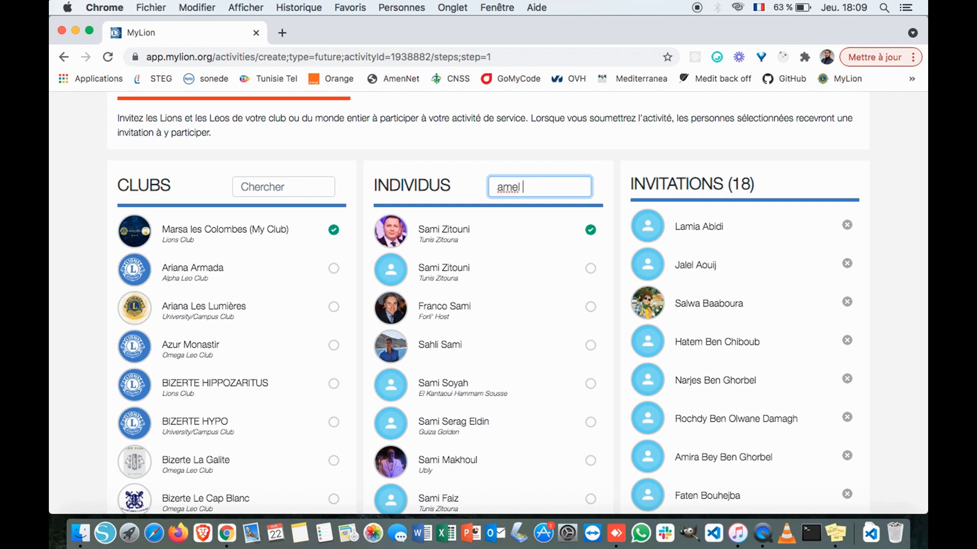
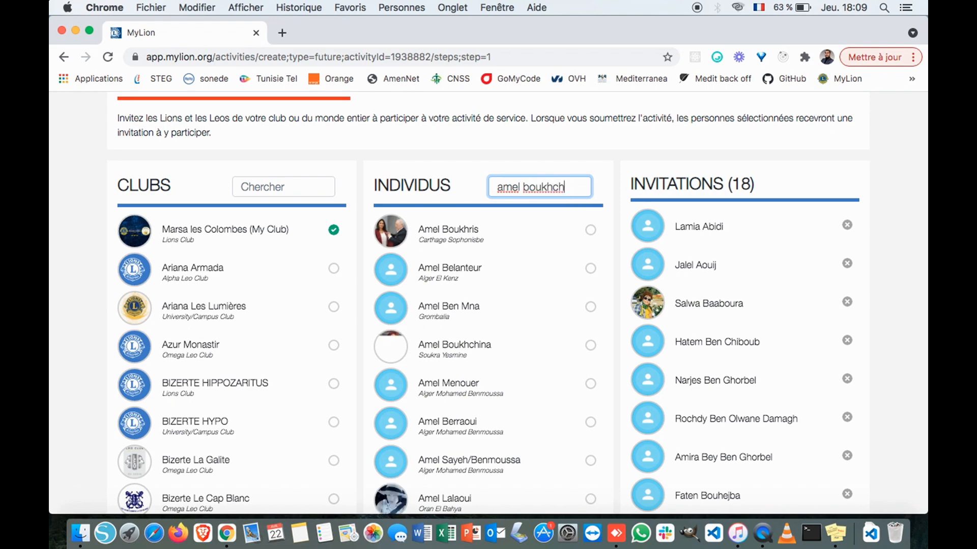
left_click(591, 232)
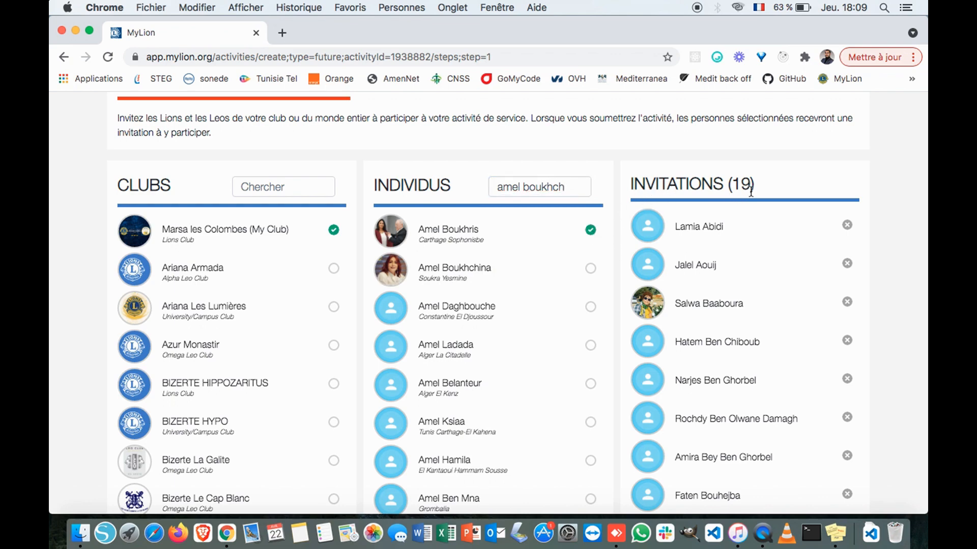
scroll(745, 188, "down", 1)
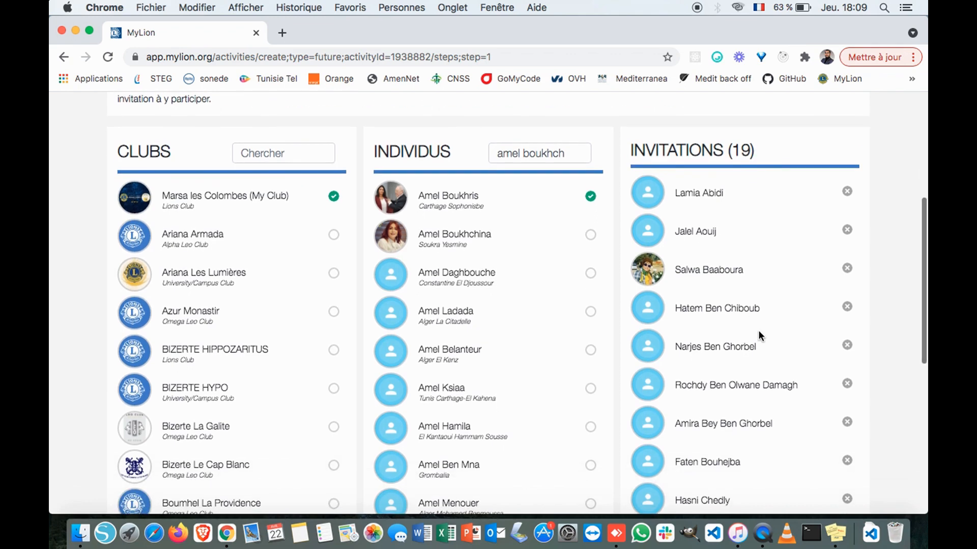
scroll(758, 330, "down", 15)
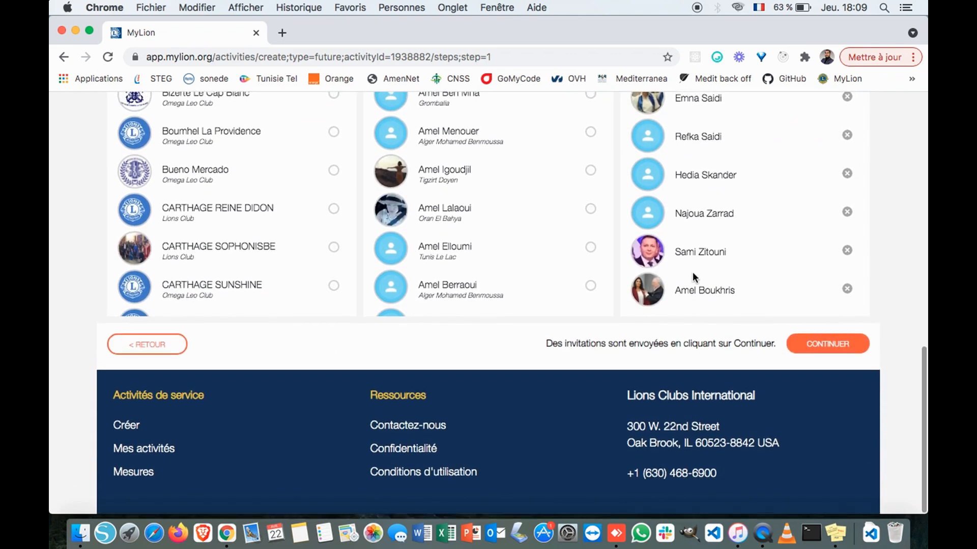
scroll(723, 320, "up", 5)
scroll(723, 319, "up", 10)
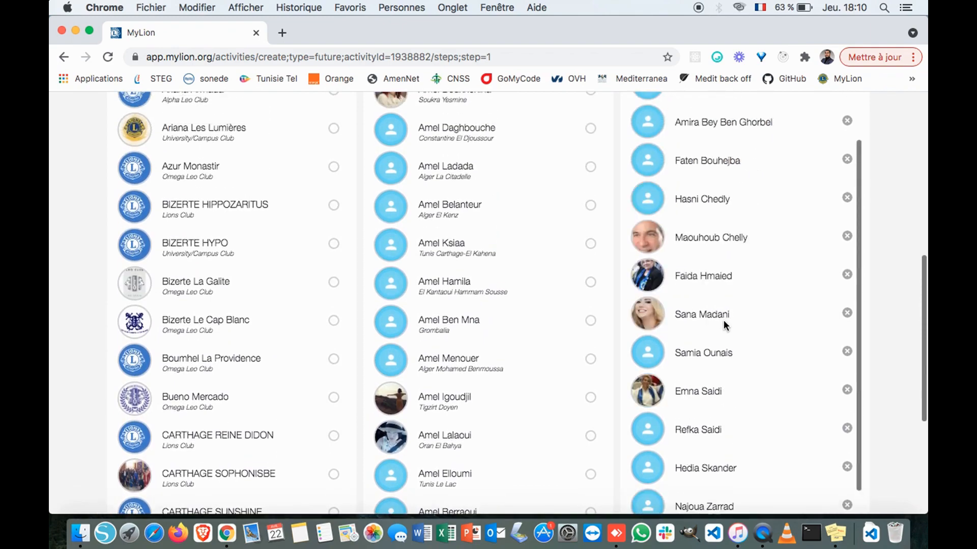
scroll(872, 263, "down", 9)
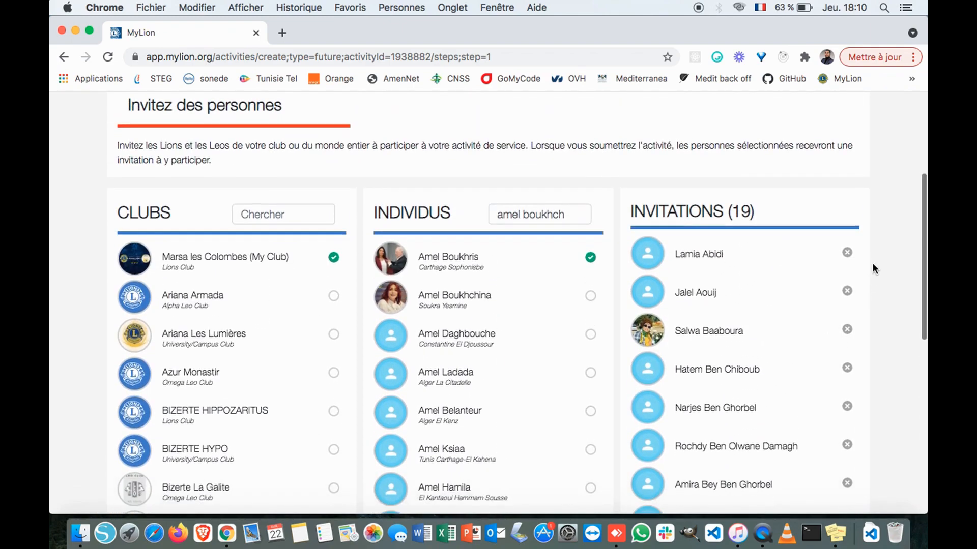
scroll(873, 264, "up", 10)
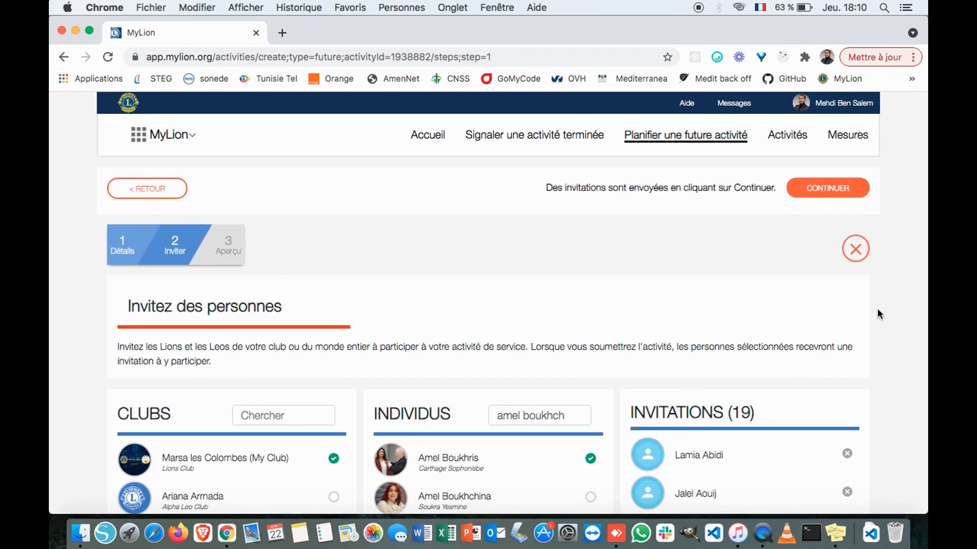
scroll(877, 309, "down", 9)
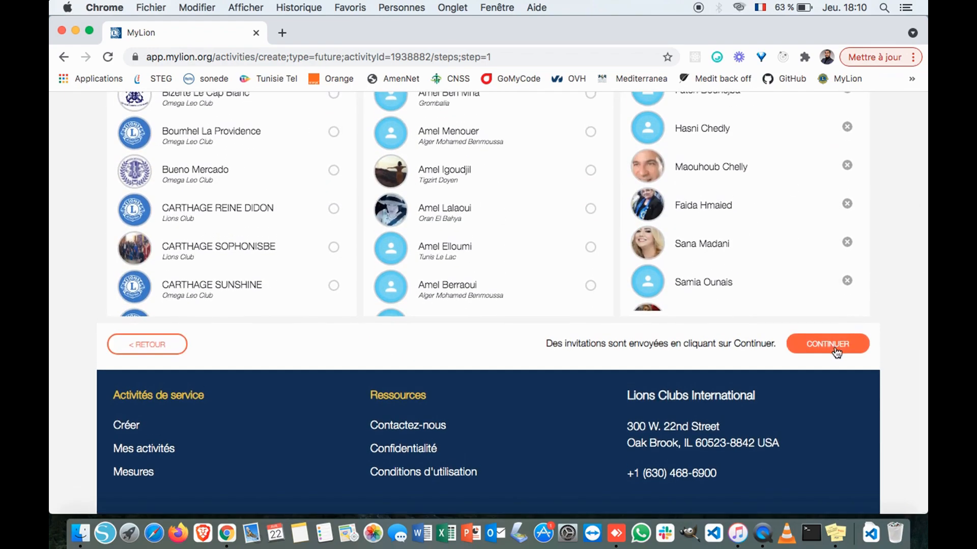
- Continue to the Aperçu step and review the Apr 26, 2021, 6:00–9:00 AM Réunion details
left_click(833, 339)
scroll(563, 270, "down", 3)
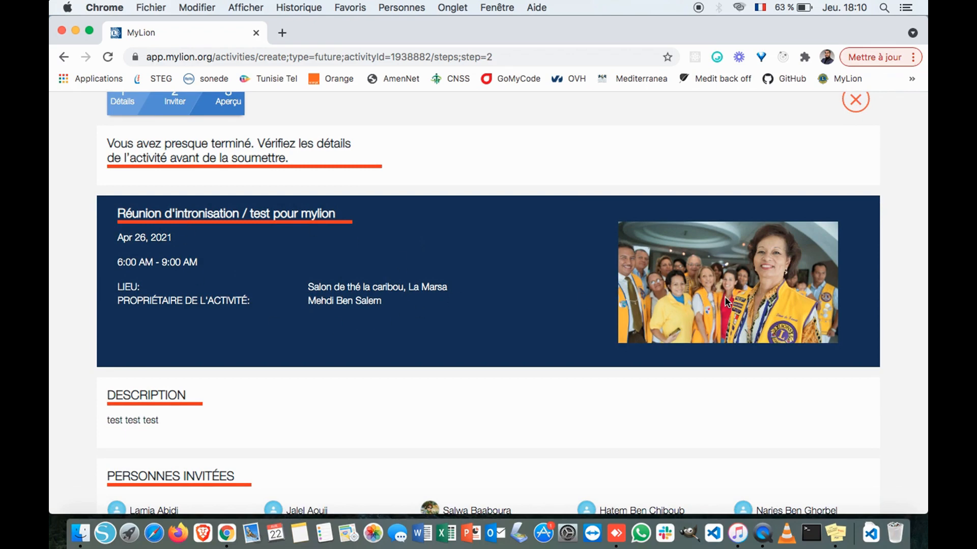
scroll(713, 299, "up", 2)
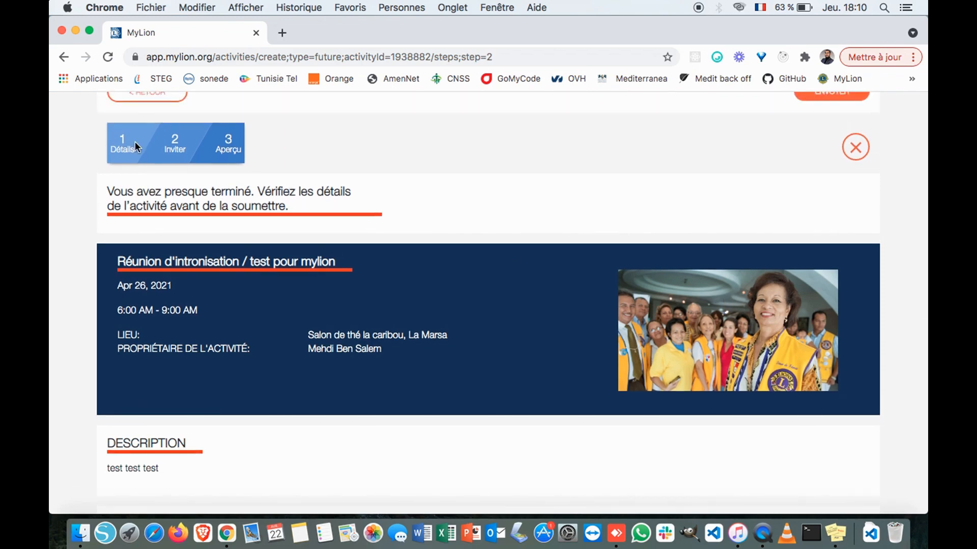
scroll(465, 320, "down", 5)
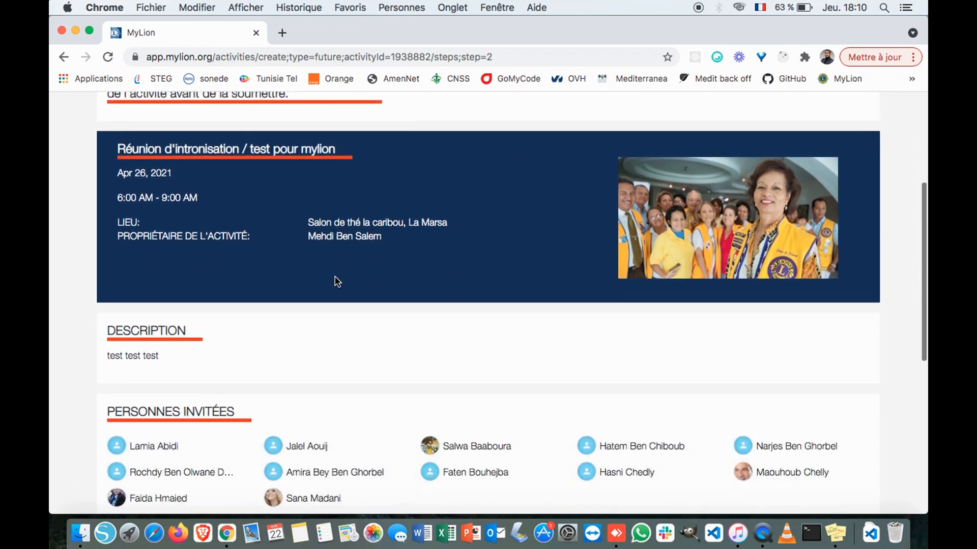
scroll(464, 319, "down", 2)
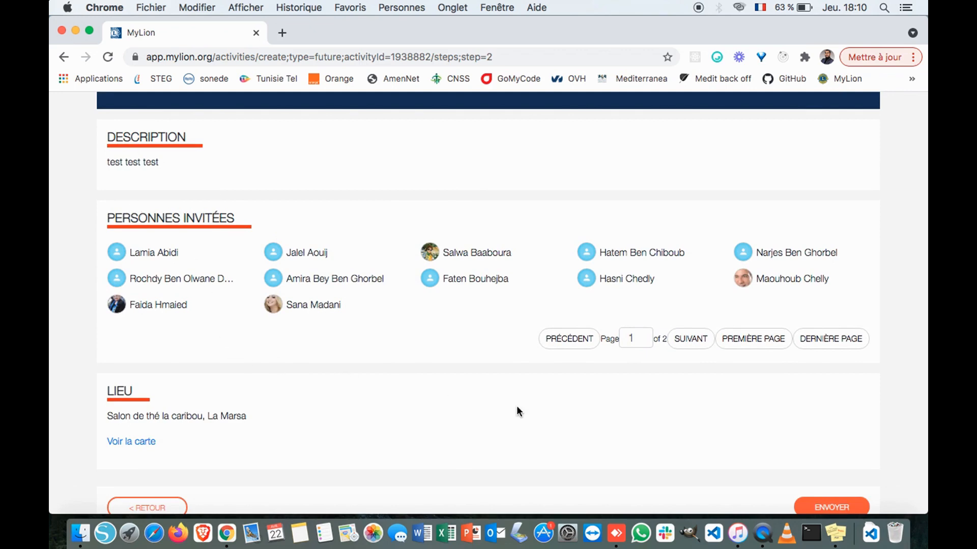
scroll(517, 405, "down", 3)
scroll(685, 394, "up", 3)
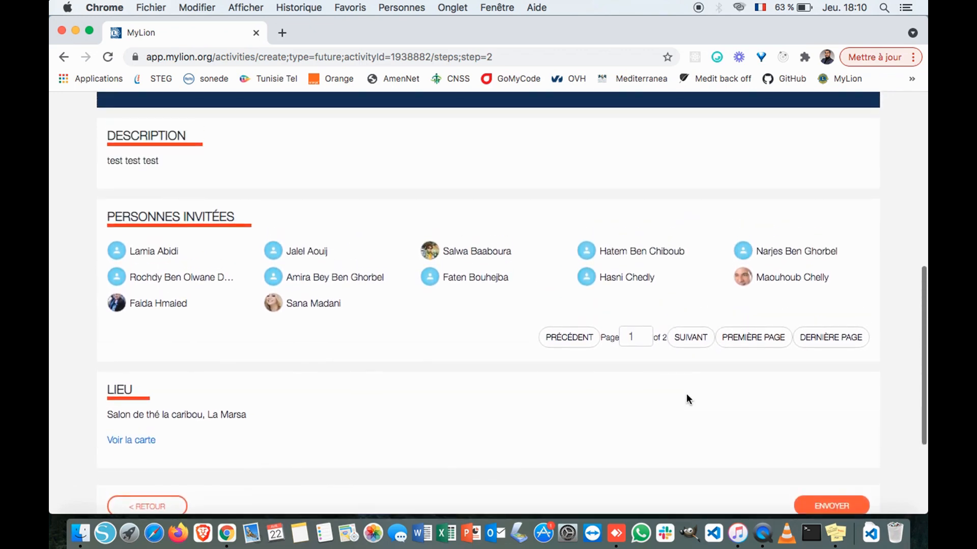
scroll(687, 395, "up", 7)
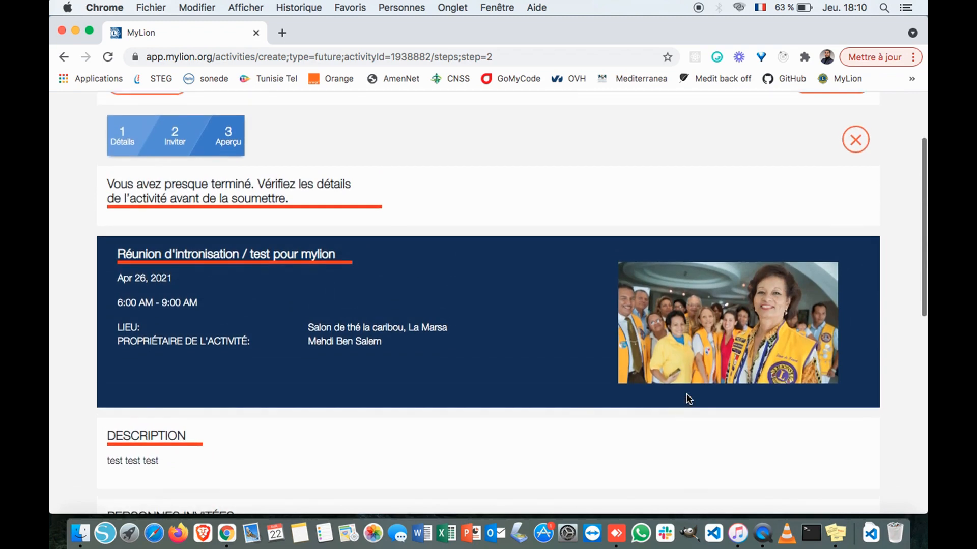
scroll(688, 398, "down", 10)
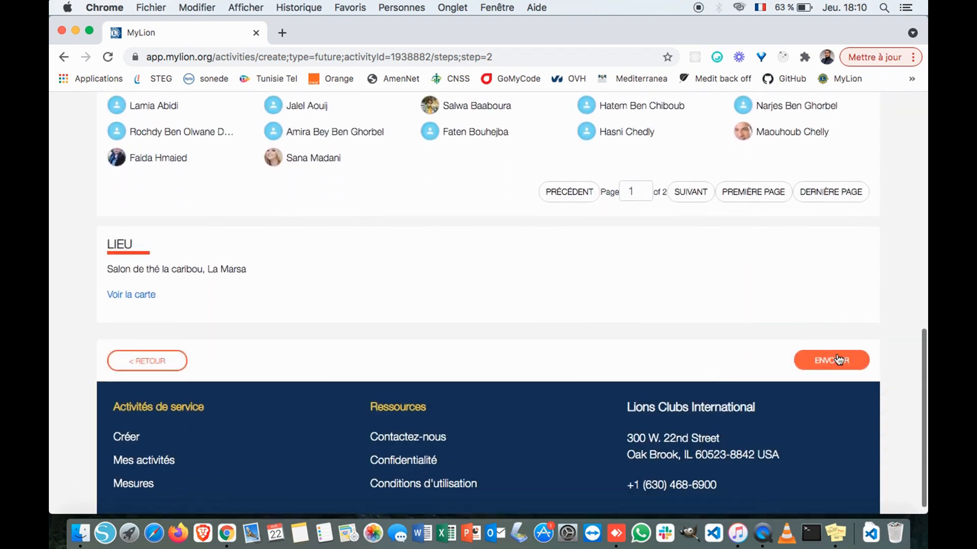
scroll(666, 344, "up", 10)
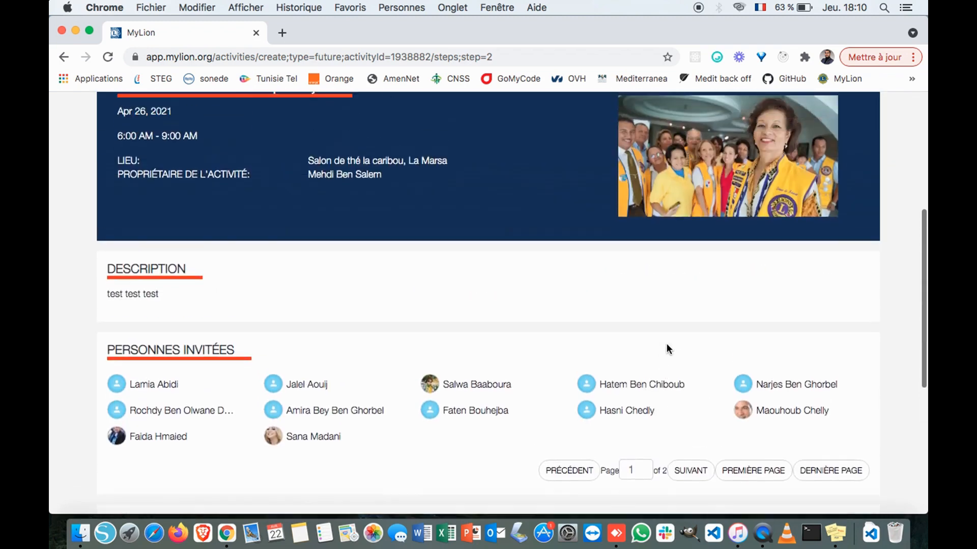
scroll(493, 250, "up", 3)
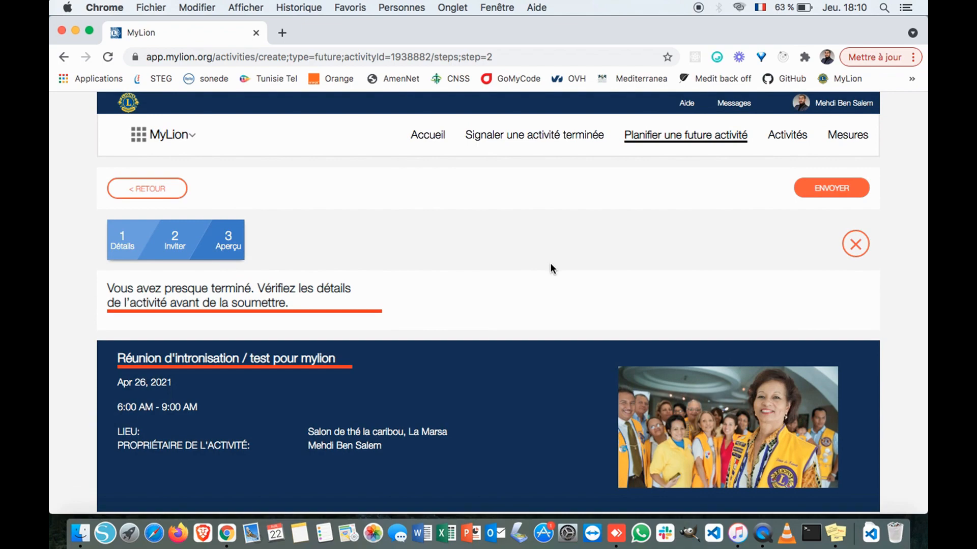
scroll(727, 250, "down", 15)
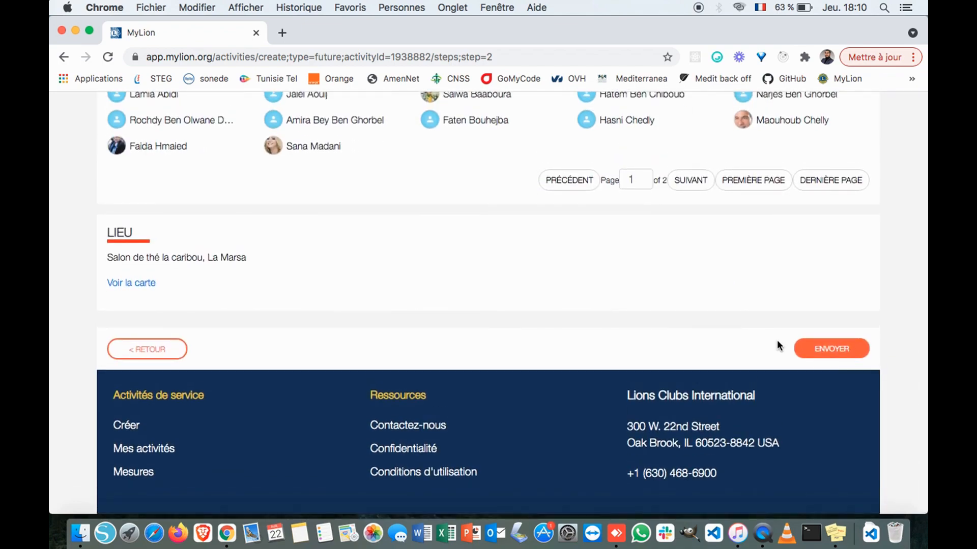
scroll(593, 334, "up", 15)
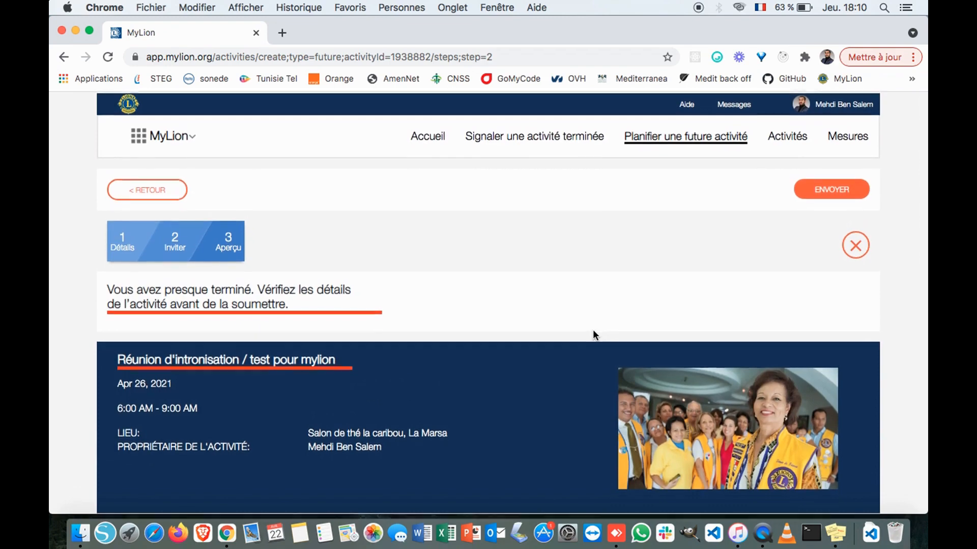
scroll(593, 334, "down", 15)
scroll(593, 336, "up", 15)
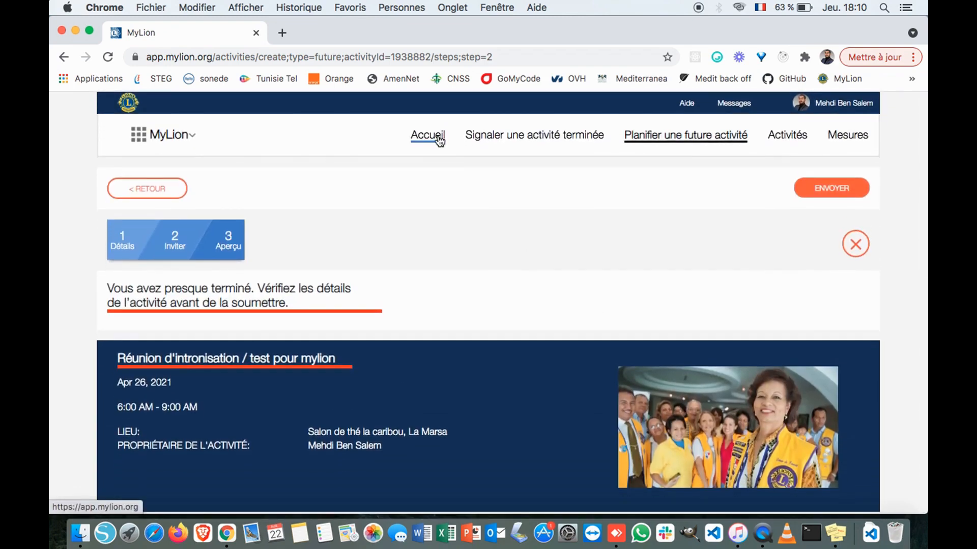
- Return to the Marsa les Colombes home page via Accueil and scroll through its upcoming draft activities
left_click(439, 141)
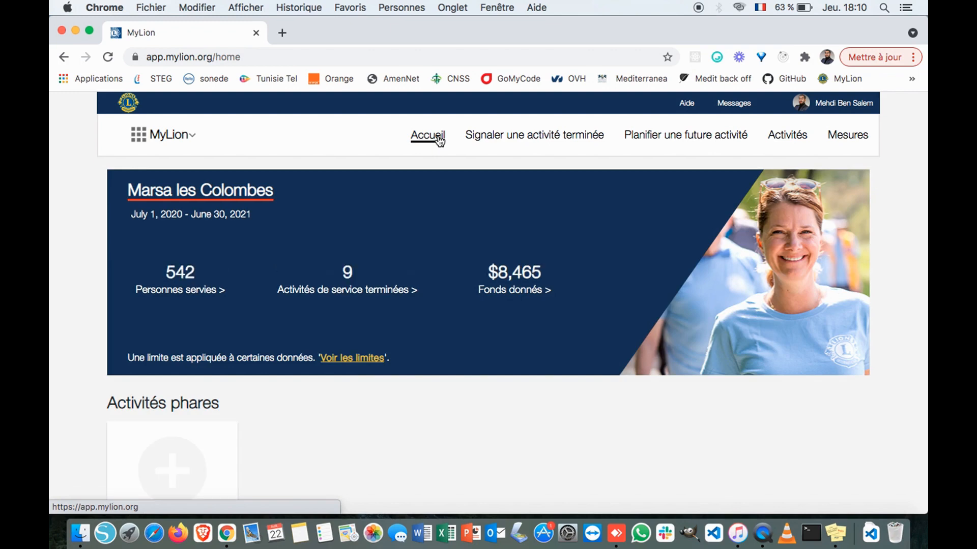
scroll(558, 238, "down", 4)
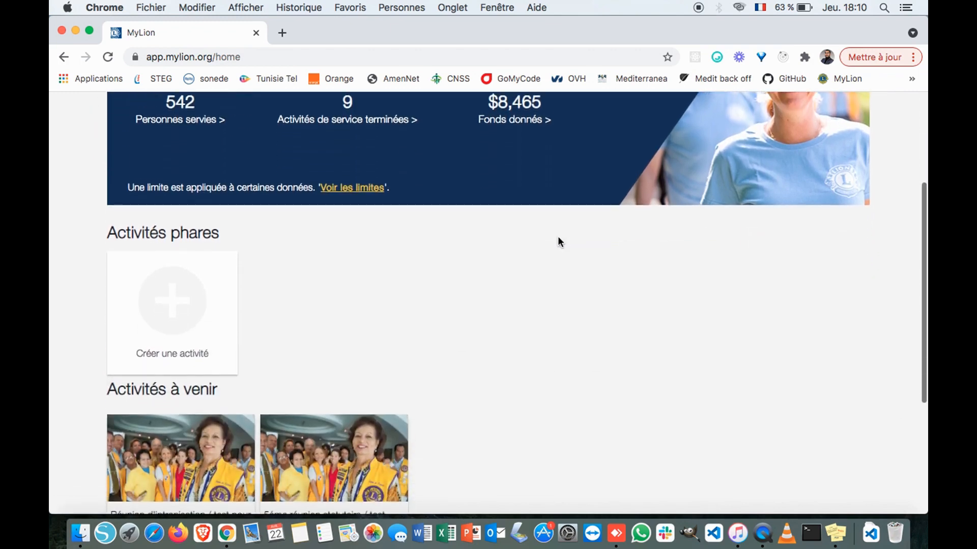
scroll(558, 241, "down", 4)
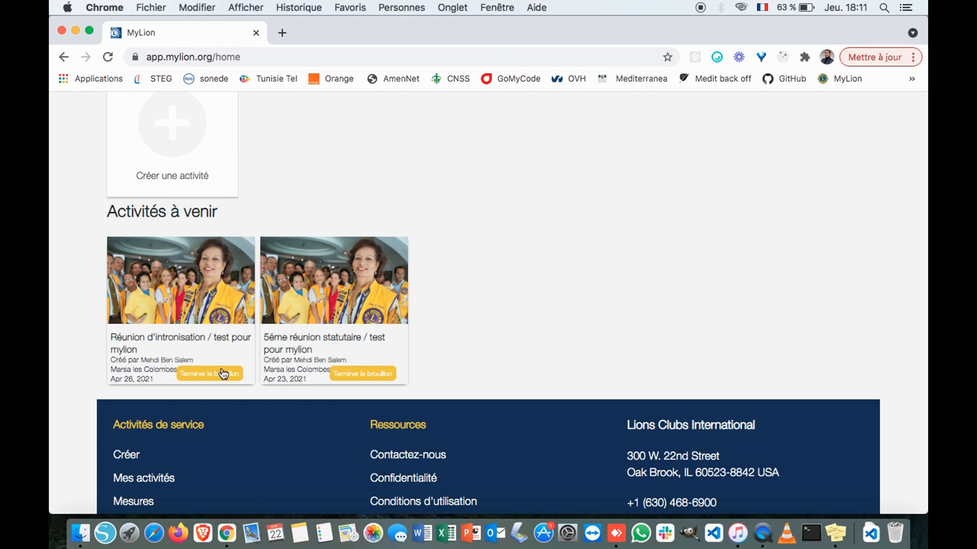
scroll(312, 389, "up", 7)
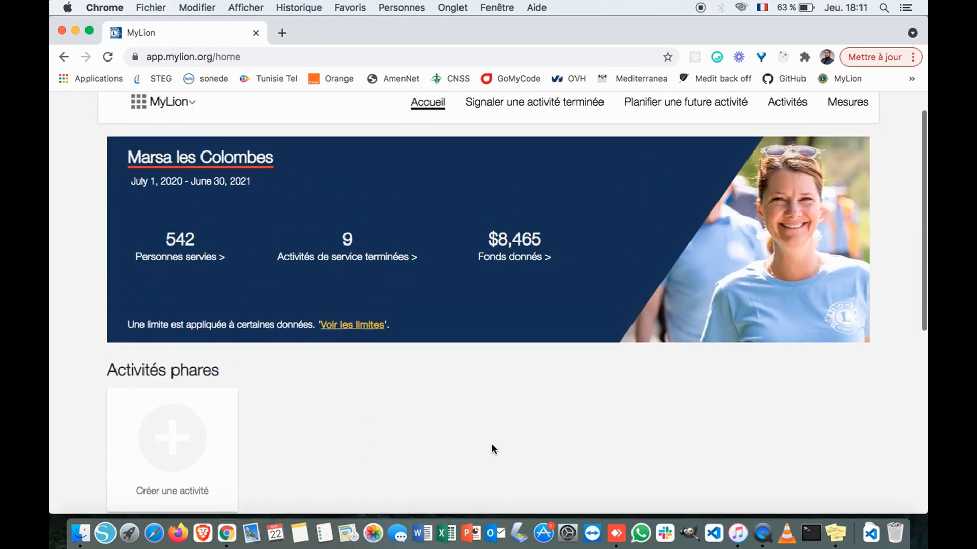
scroll(492, 448, "up", 1)
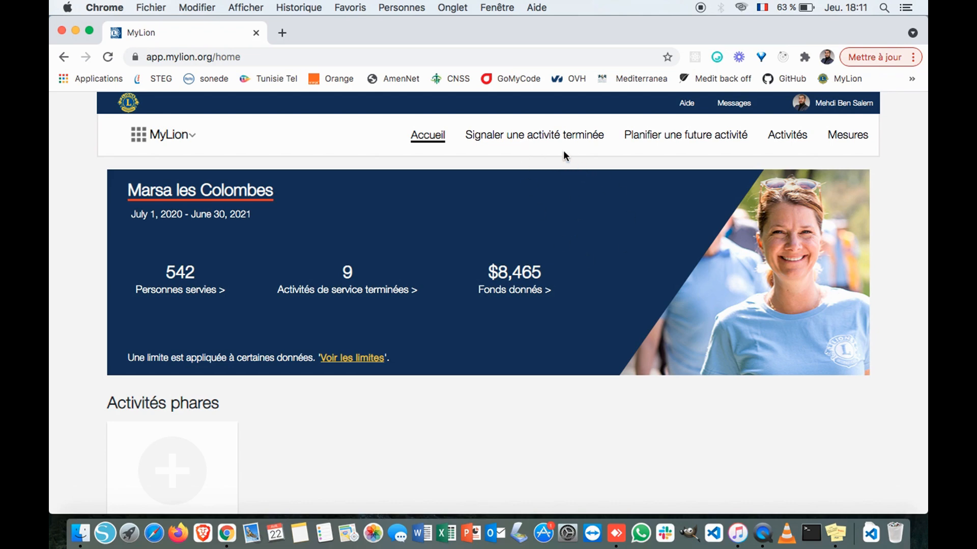
- Browse the 'Signaler une activité terminée' list, then start a new completed-activity report with RAPPORT +
left_click(538, 134)
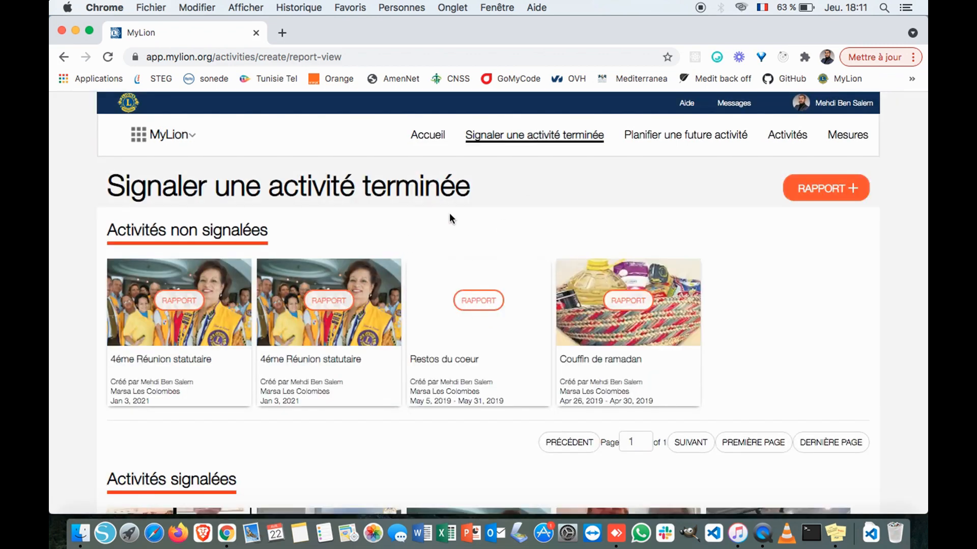
scroll(450, 213, "down", 3)
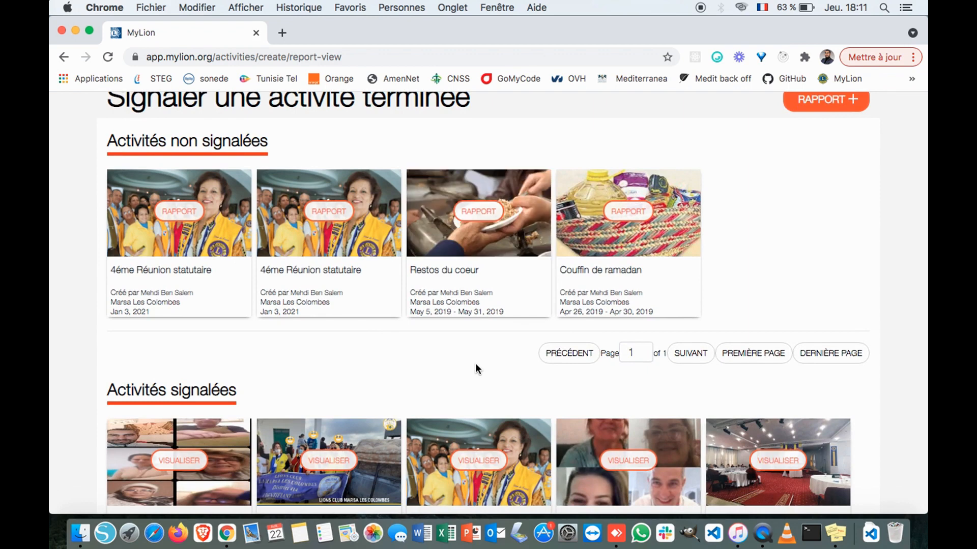
scroll(475, 363, "down", 2)
scroll(476, 363, "up", 5)
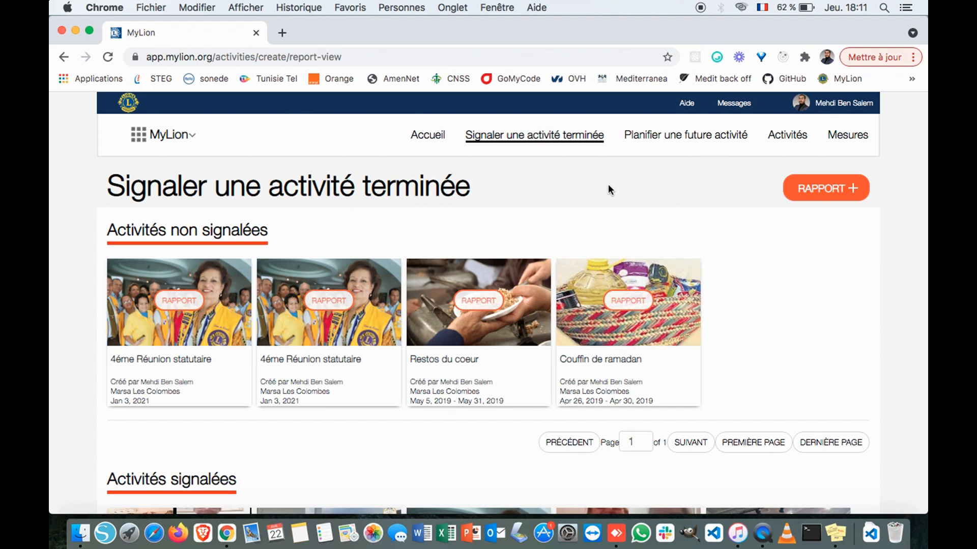
left_click(826, 194)
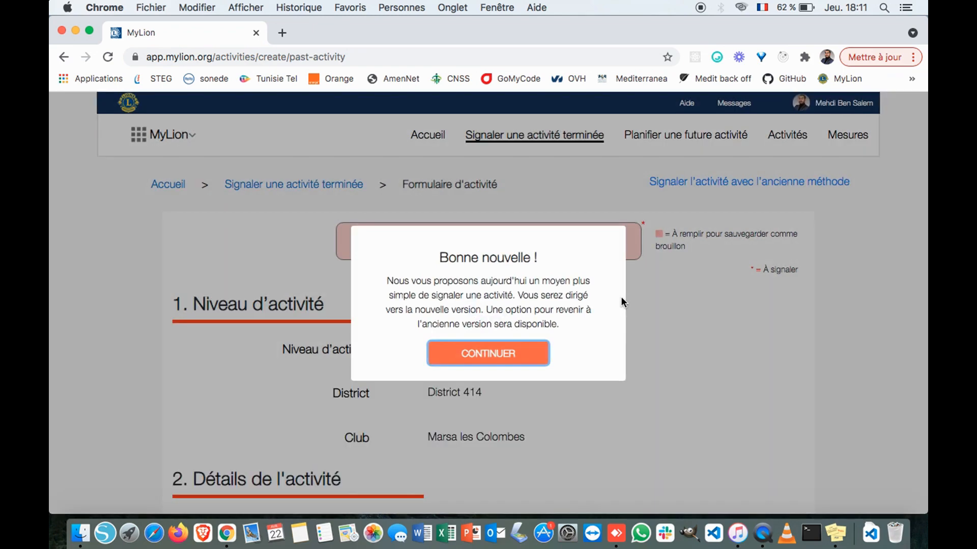
- Dismiss the 'Bonne nouvelle !' notice, name the activity 'Action test', and review the Club, District 414 fields
left_click(538, 354)
left_click(490, 236)
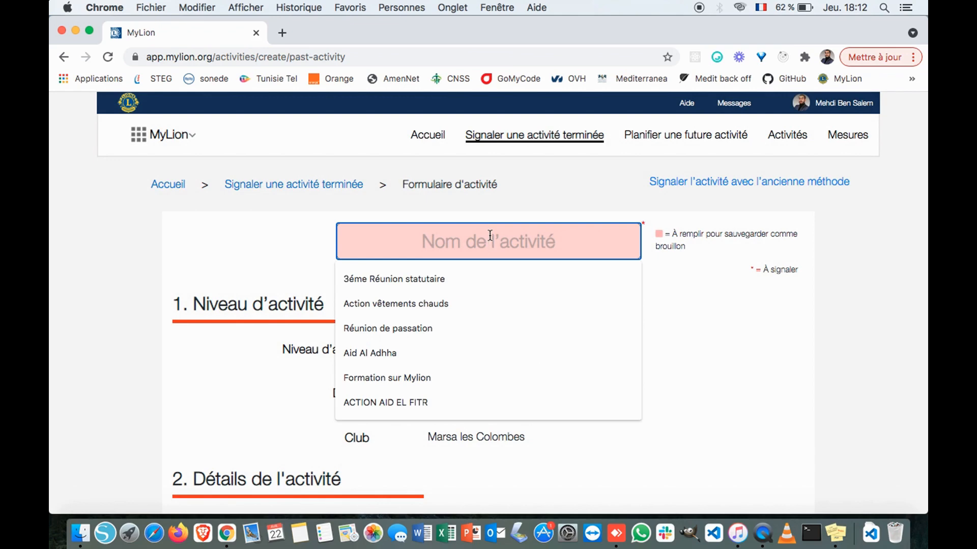
type("Actio")
key("BackSpace")
type("n test")
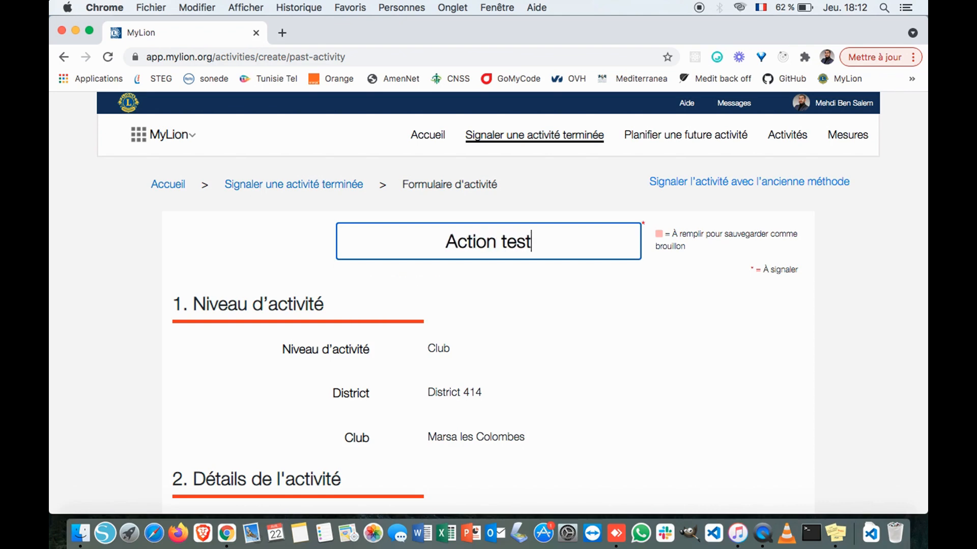
left_click(669, 362)
scroll(668, 362, "down", 5)
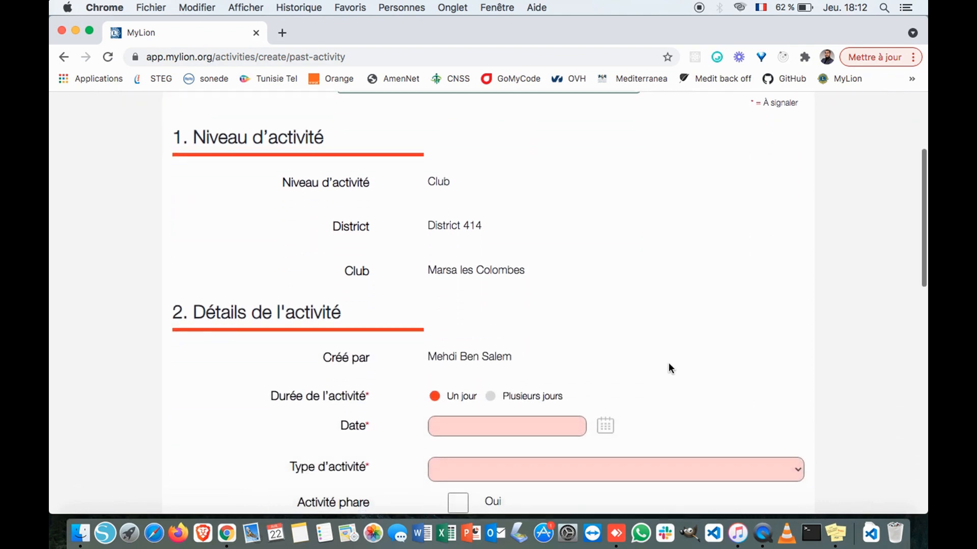
scroll(646, 270, "up", 4)
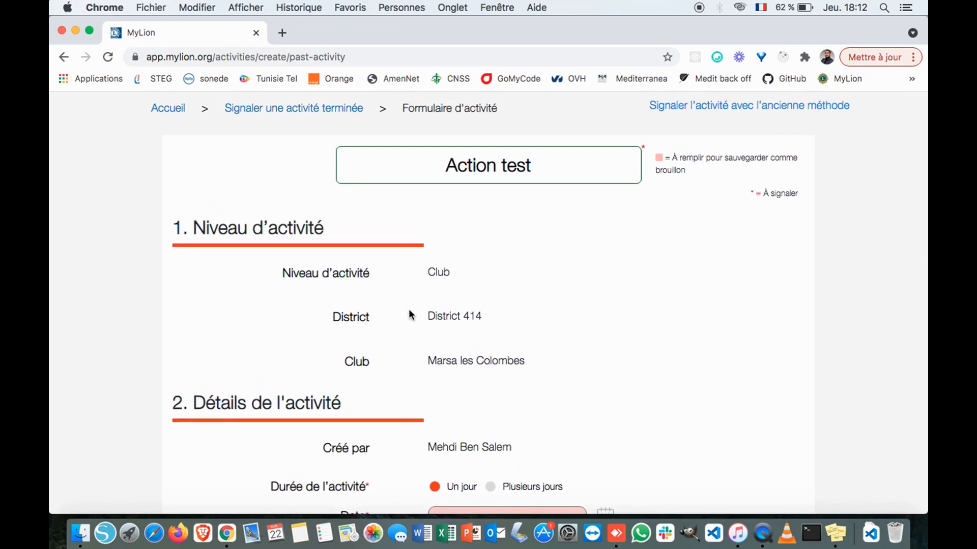
scroll(275, 309, "down", 2)
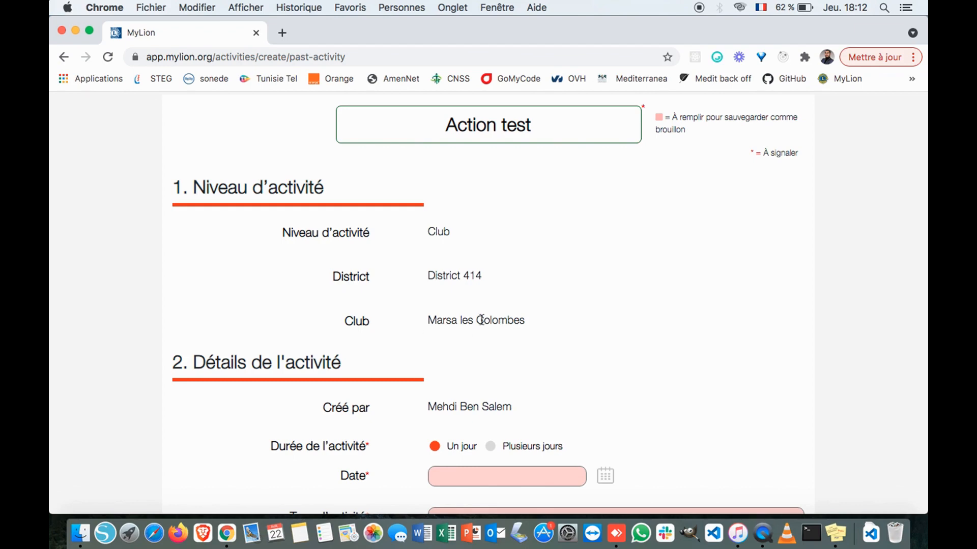
scroll(481, 318, "down", 1)
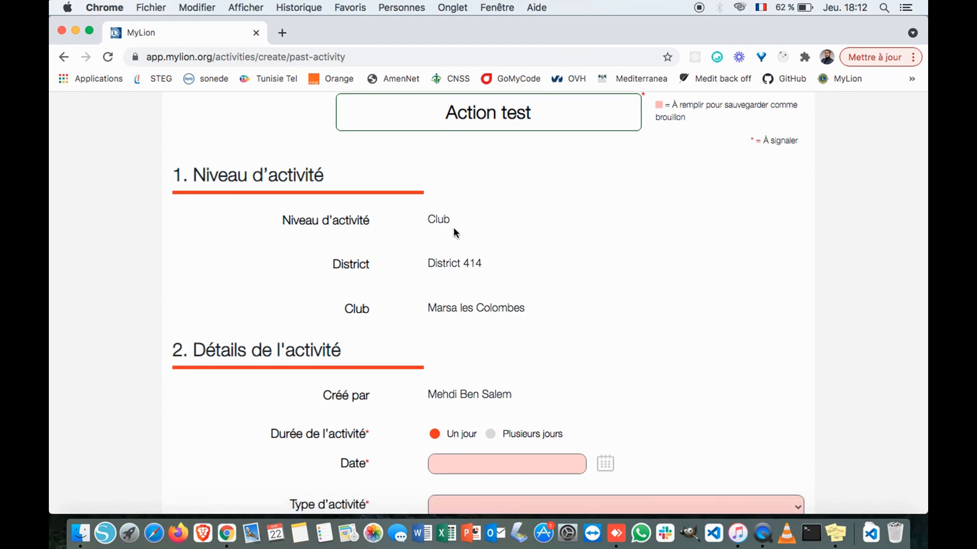
scroll(453, 227, "down", 4)
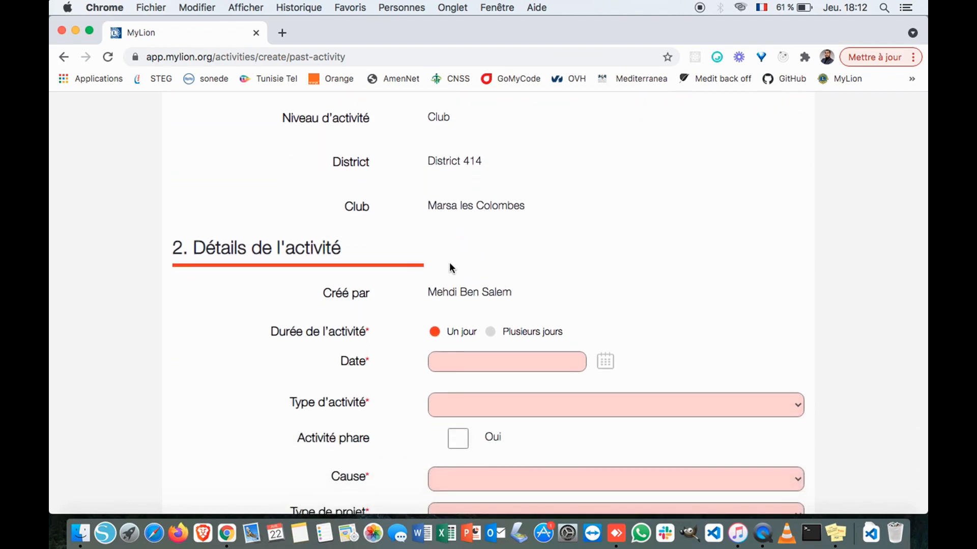
scroll(449, 268, "down", 1)
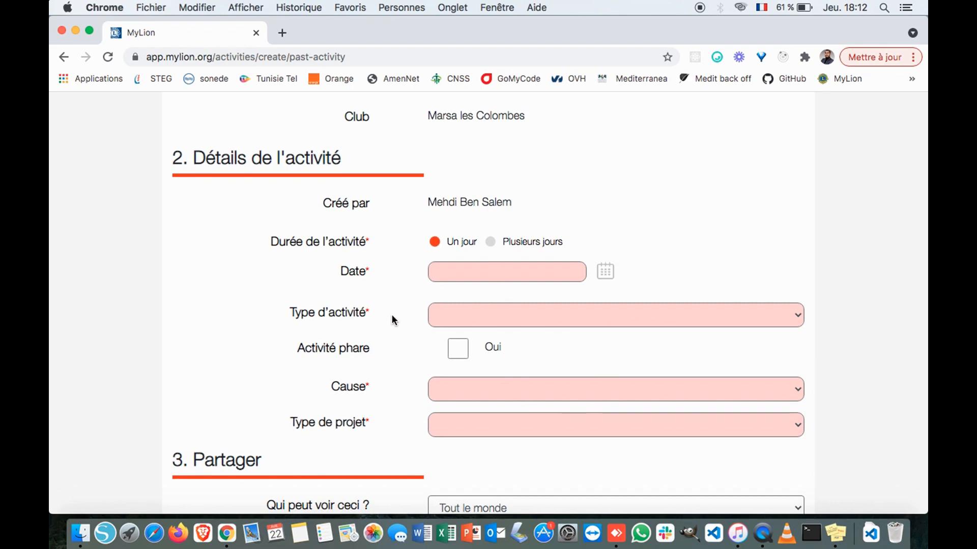
- Make the activity multi-day, running from April 1, 2021 to April 21, 2021
left_click(496, 248)
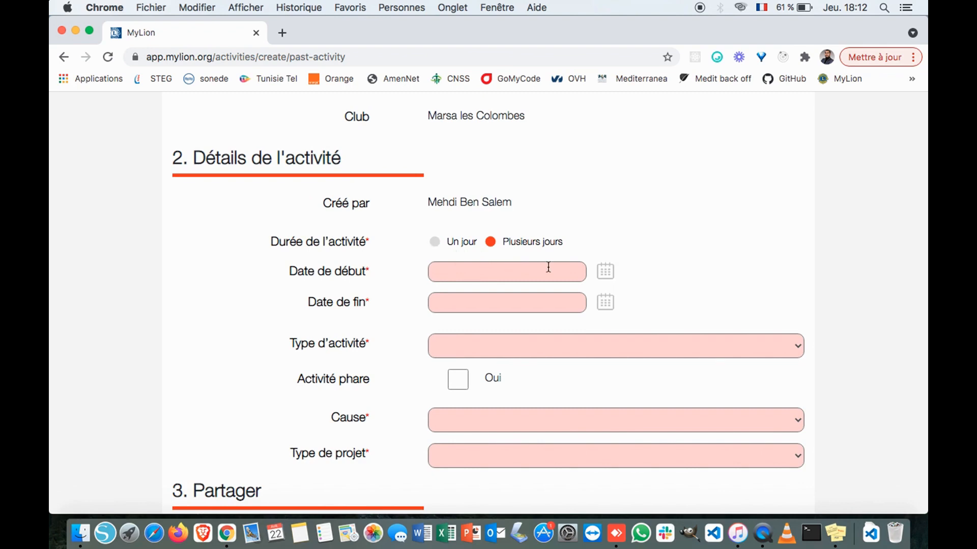
left_click(605, 271)
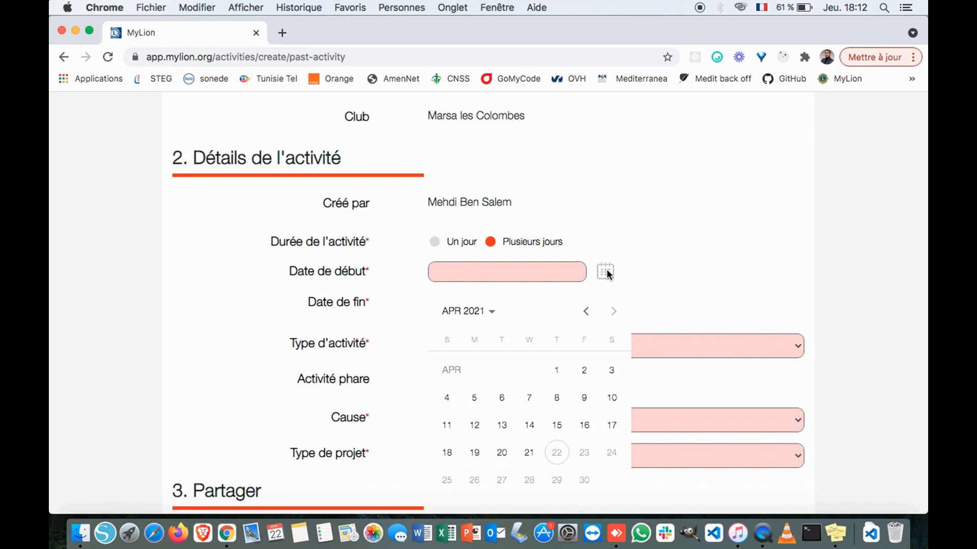
left_click(557, 371)
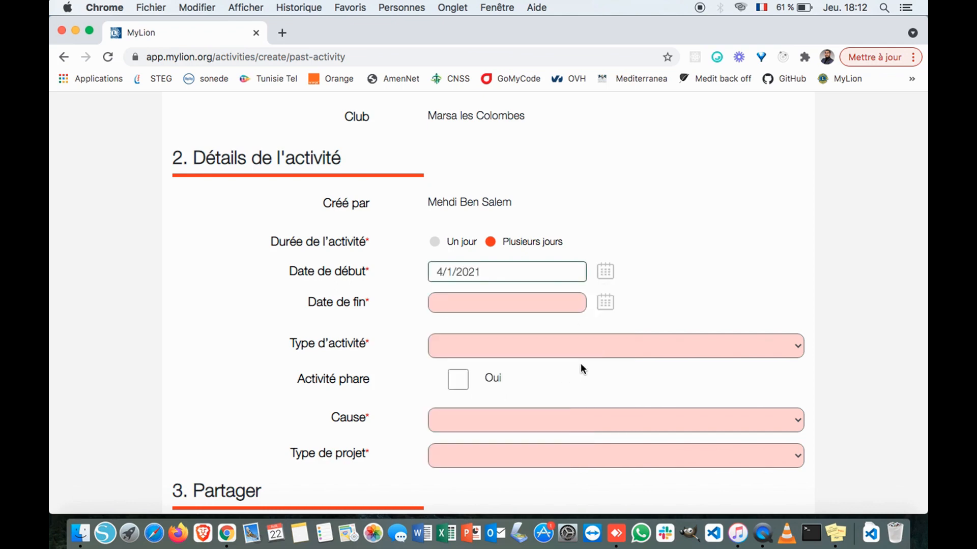
left_click(600, 301)
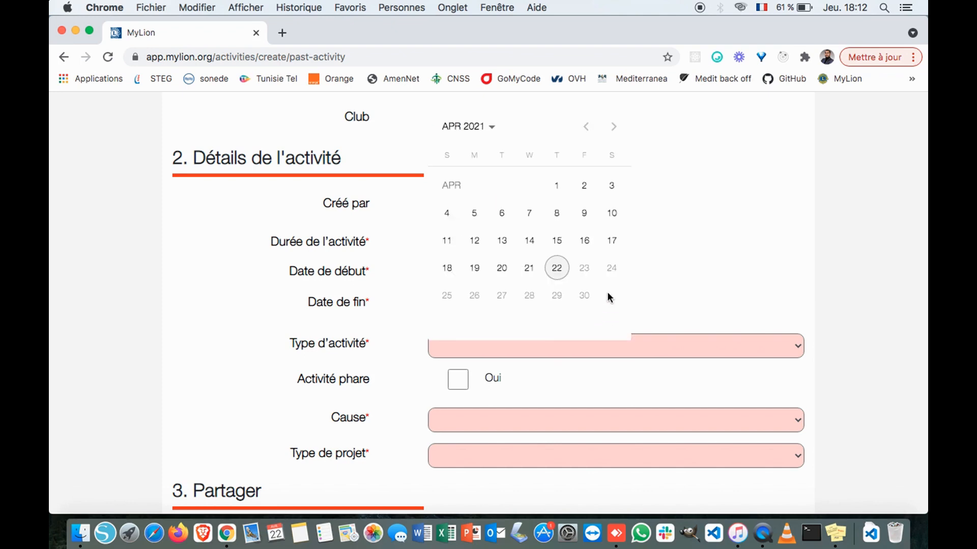
left_click(529, 269)
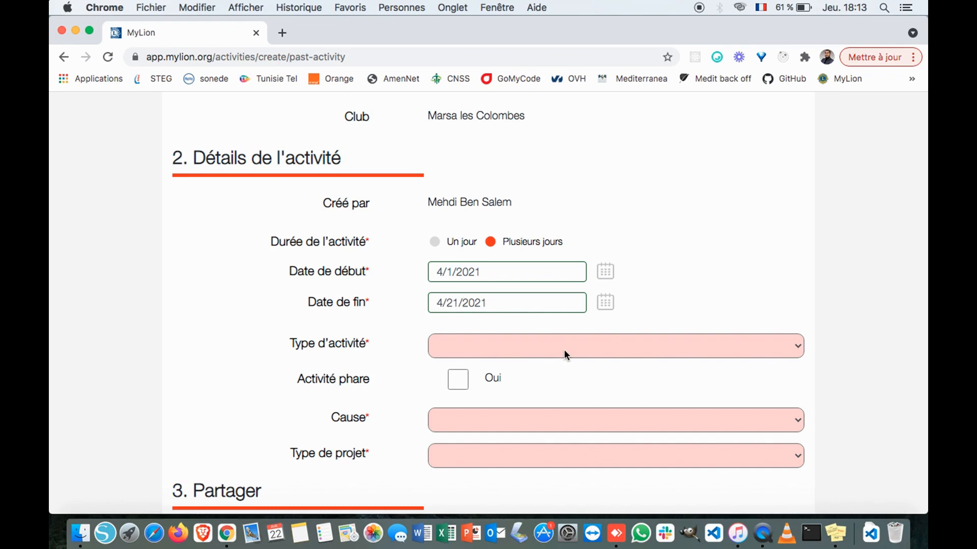
scroll(565, 349, "down", 5)
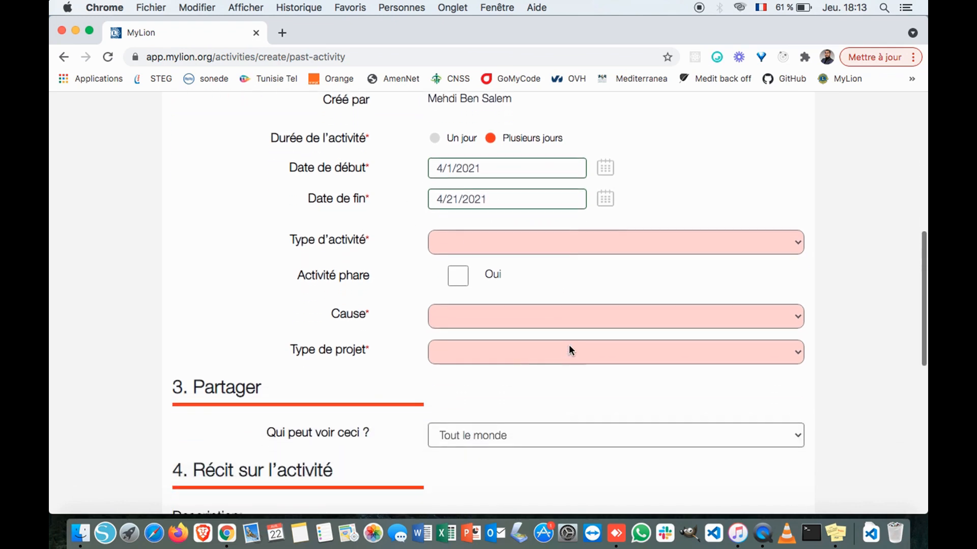
left_click(799, 244)
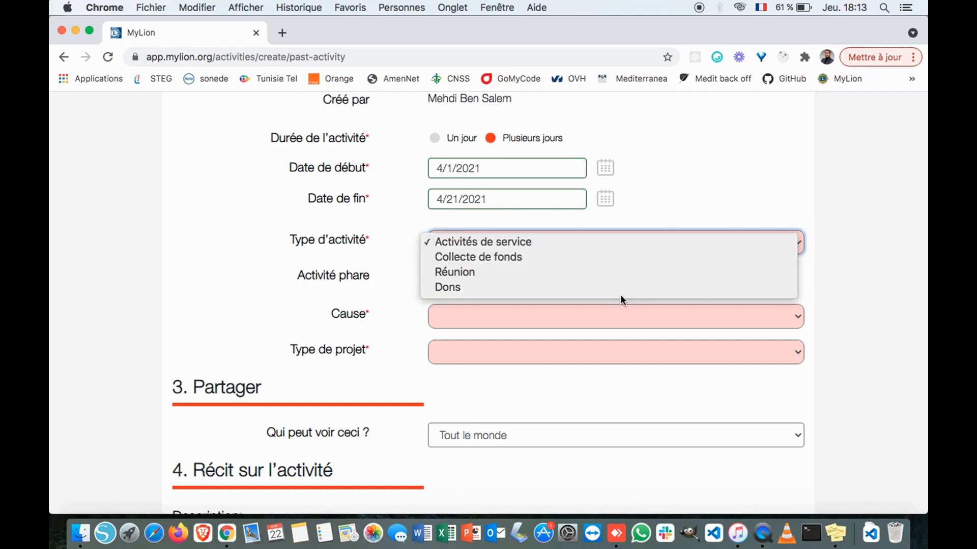
- Set the Type d'activité to Activités de service
left_click(650, 243)
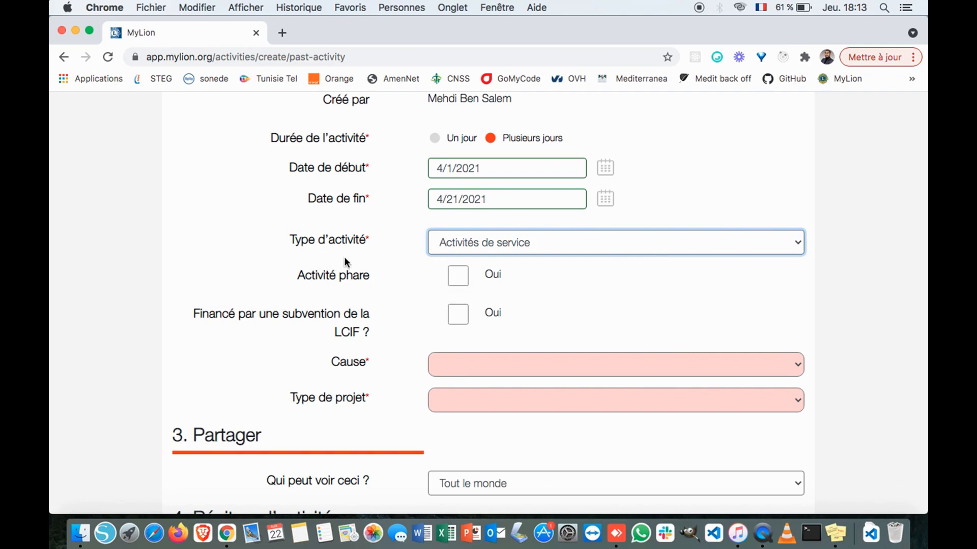
scroll(344, 257, "down", 1)
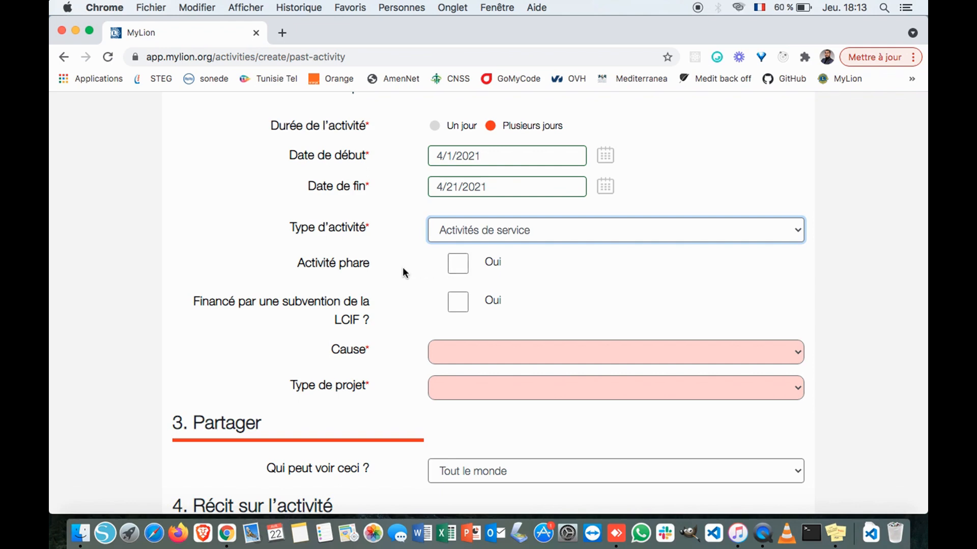
scroll(402, 272, "down", 2)
scroll(403, 270, "down", 3)
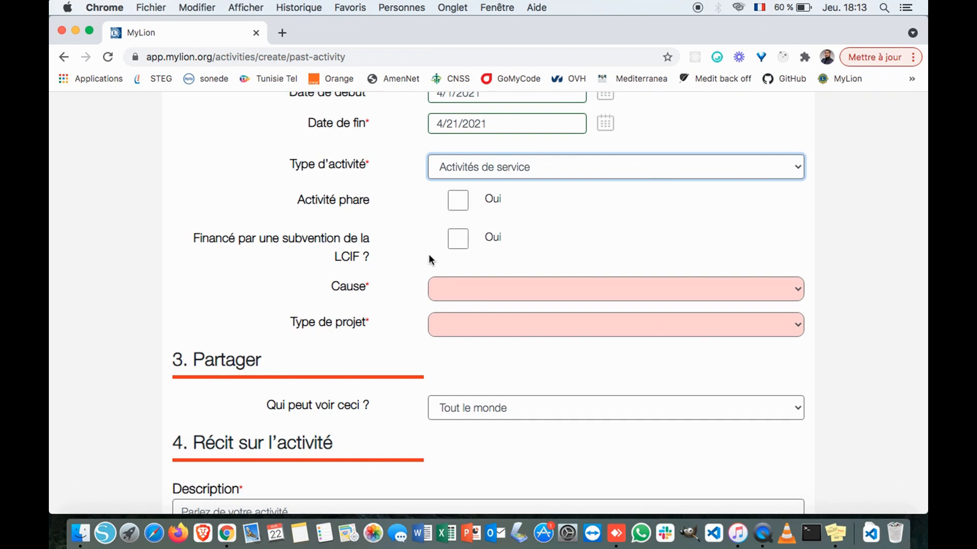
scroll(428, 254, "down", 1)
left_click(796, 292)
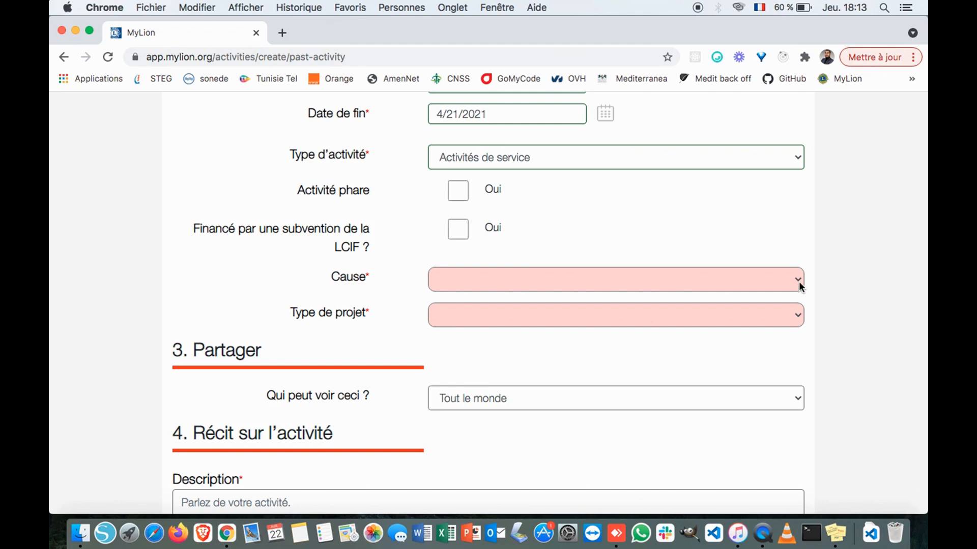
left_click(798, 282)
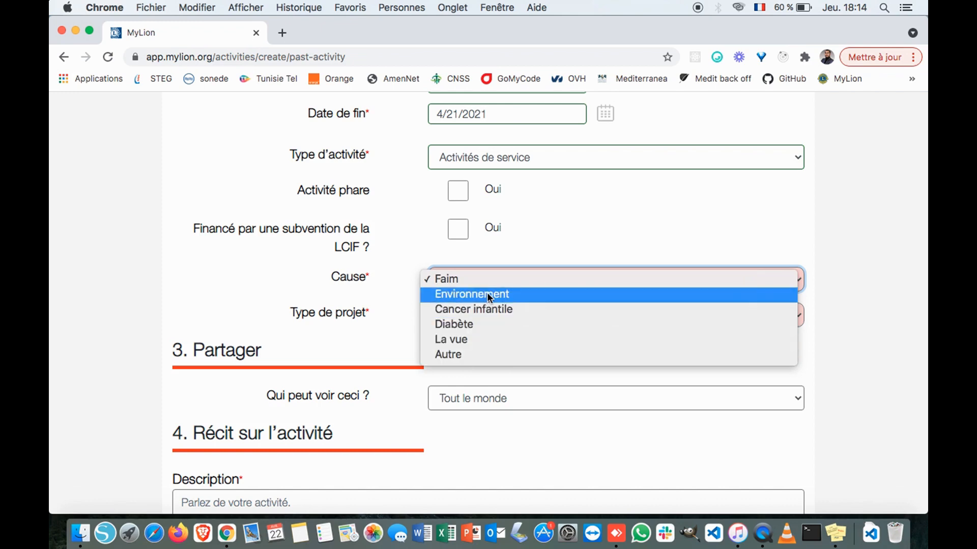
- Set the cause to Faim and the project type to Préparation et distribution de repas
left_click(496, 280)
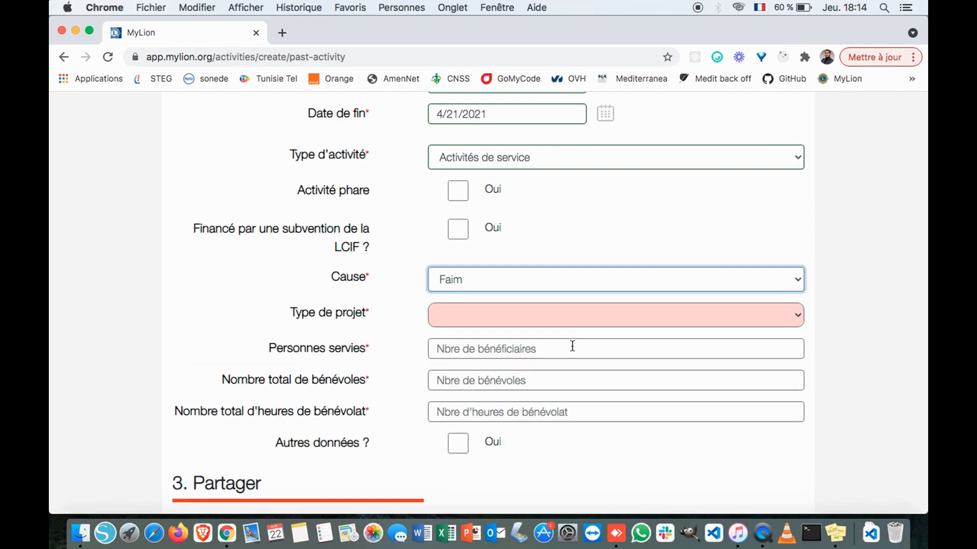
scroll(572, 346, "down", 3)
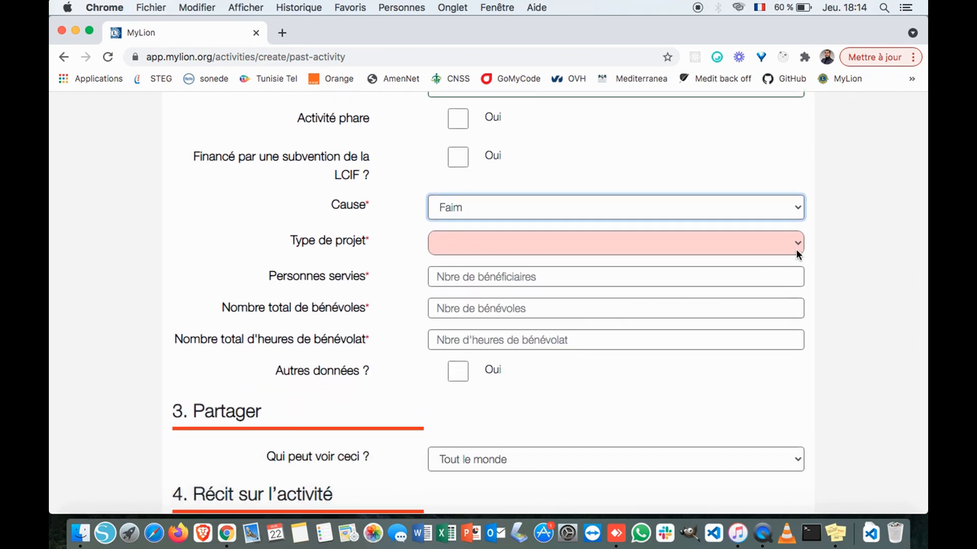
left_click(799, 244)
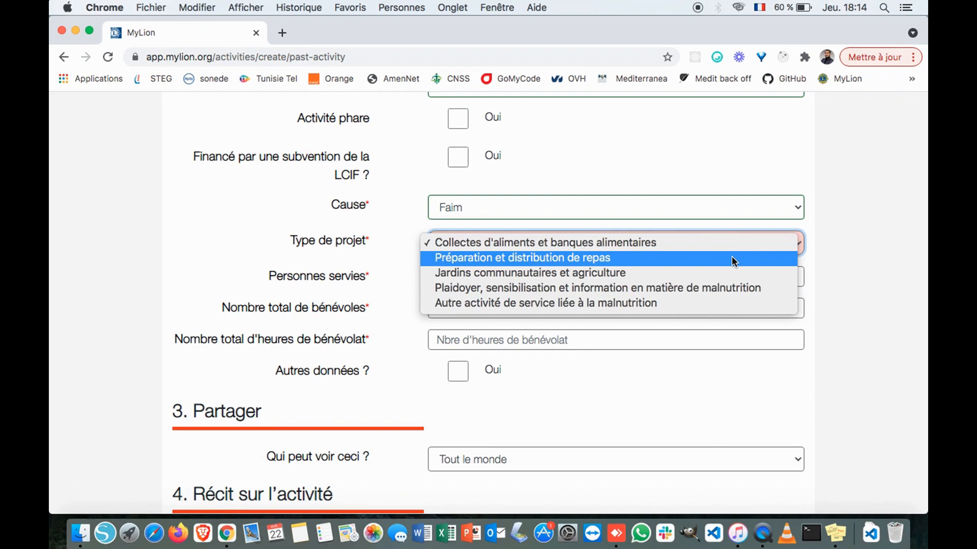
left_click(712, 258)
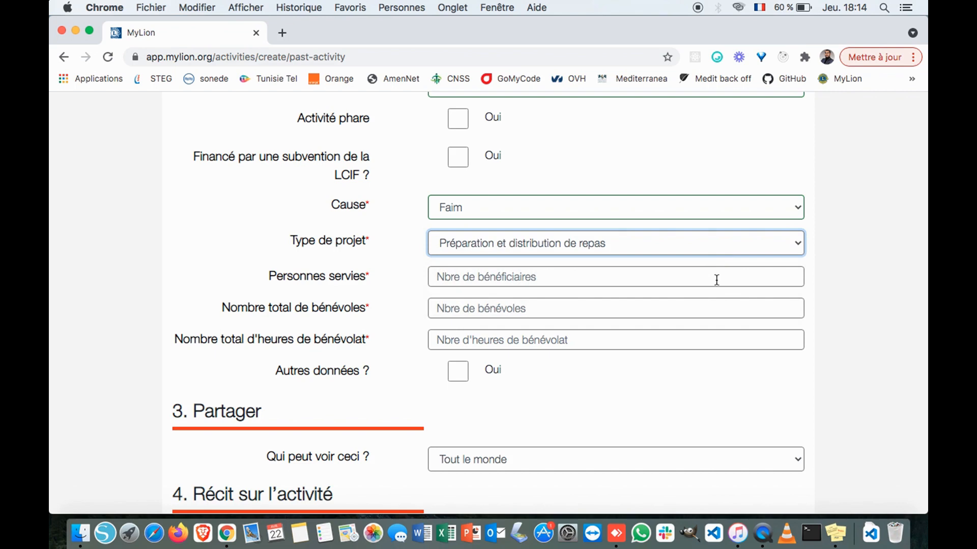
scroll(716, 280, "down", 2)
left_click(539, 226)
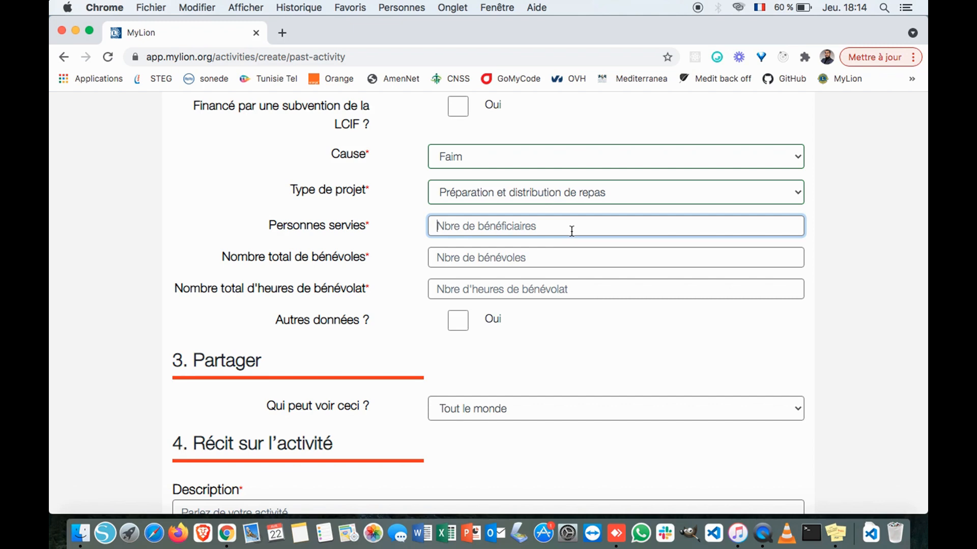
- Enter 120 people served, 18 total volunteer hours and 6 volunteers
type("120")
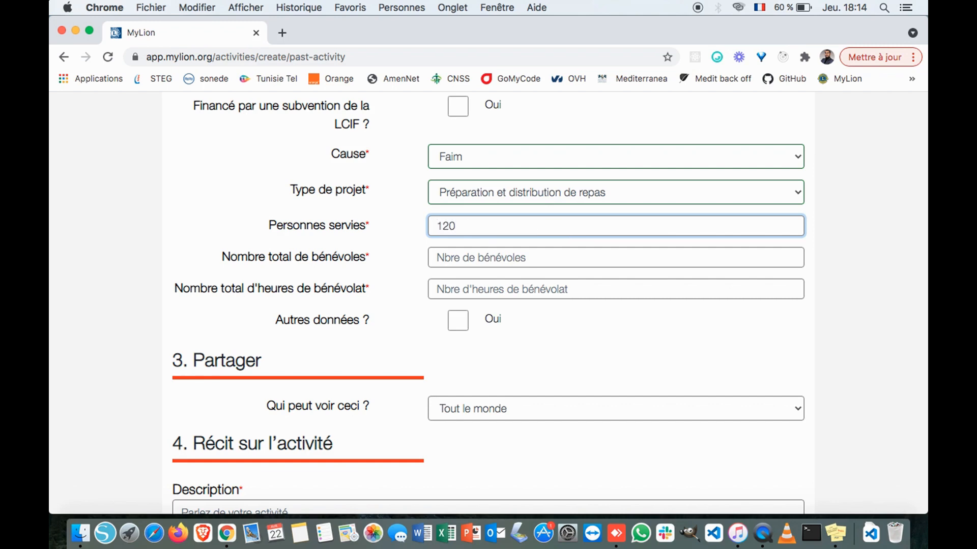
left_click(529, 254)
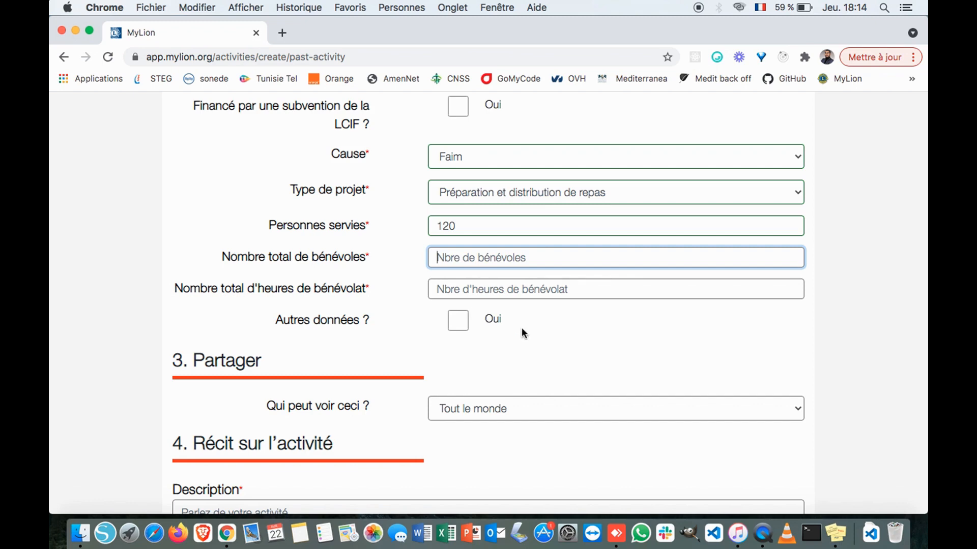
scroll(521, 328, "down", 1)
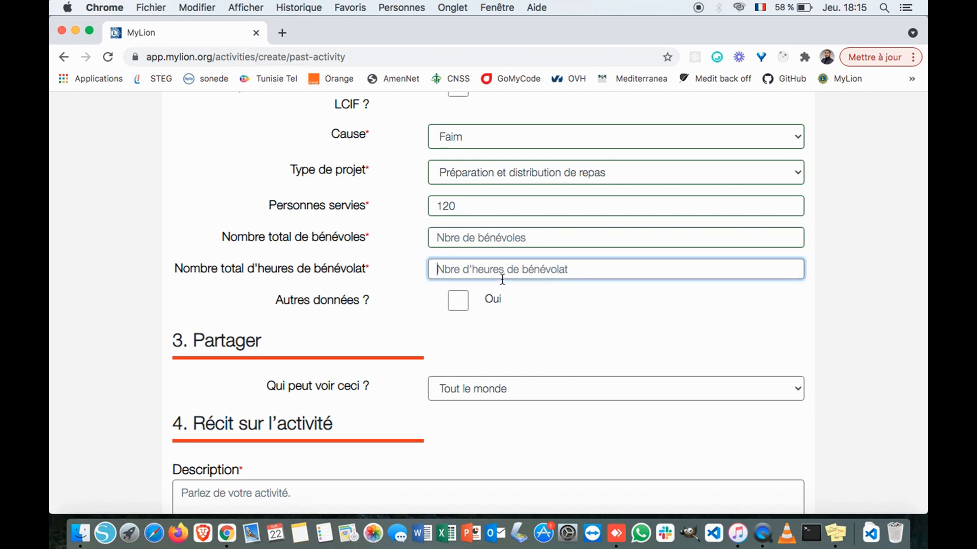
type("18")
left_click(490, 240)
type("6")
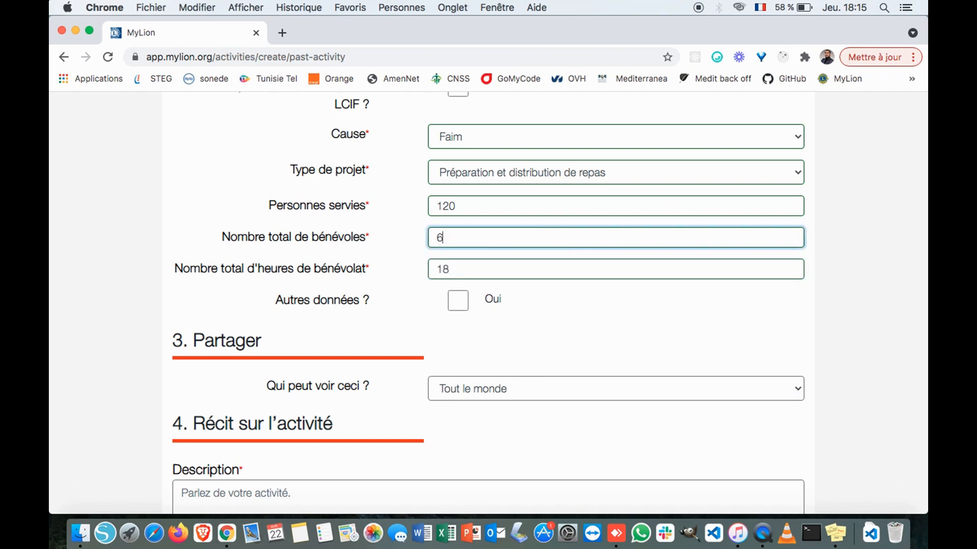
left_click(540, 332)
scroll(541, 333, "down", 1)
scroll(540, 336, "down", 1)
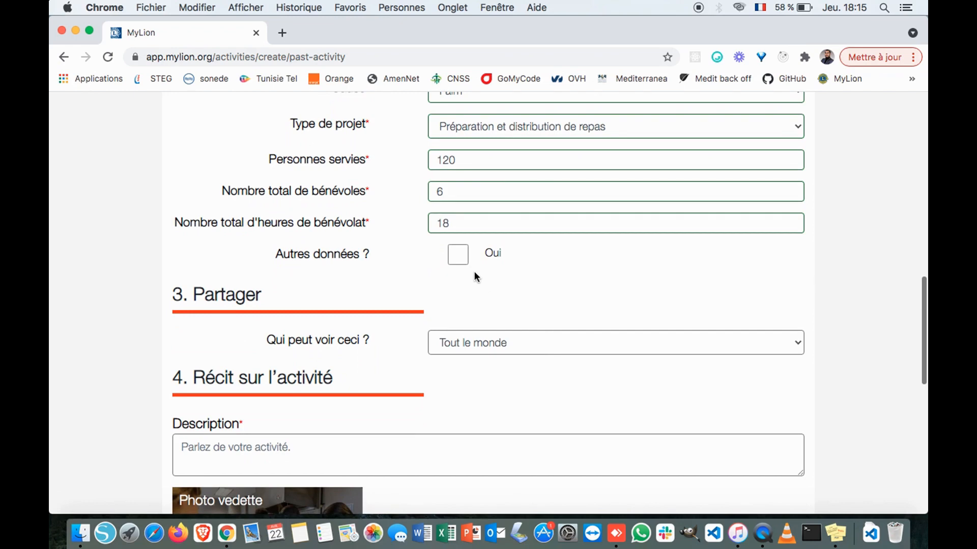
- Tick Autres données and keep TND as currency, leaving the contributed and collected funds fields empty
left_click(458, 254)
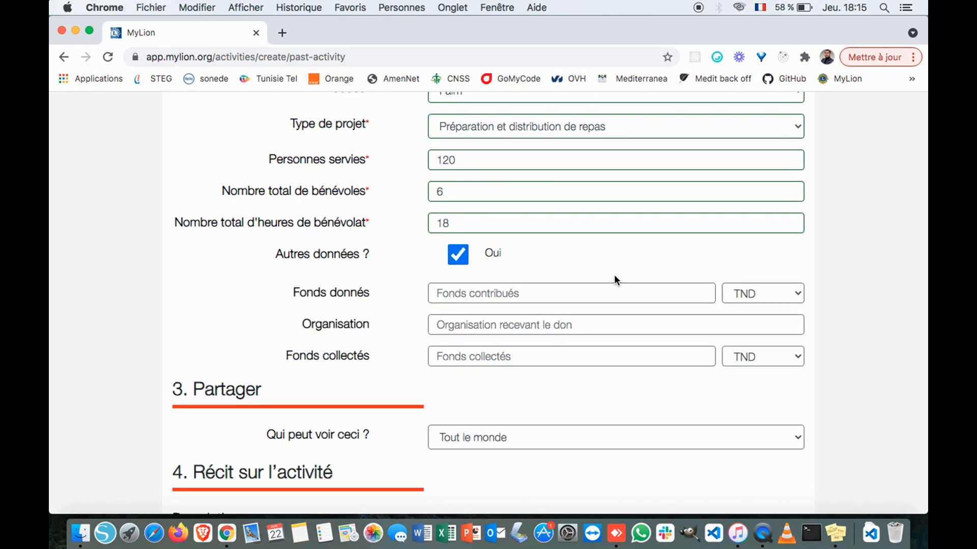
scroll(615, 276, "down", 1)
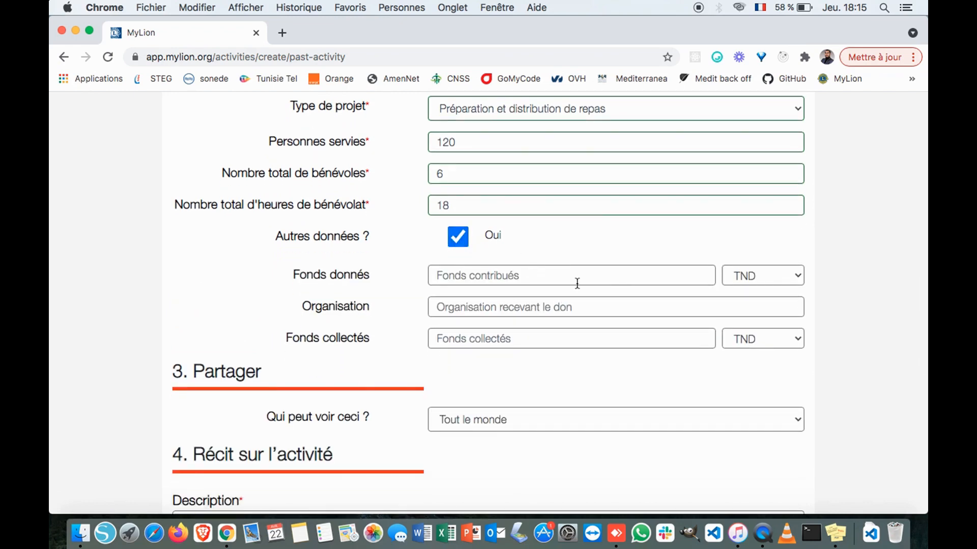
left_click(628, 275)
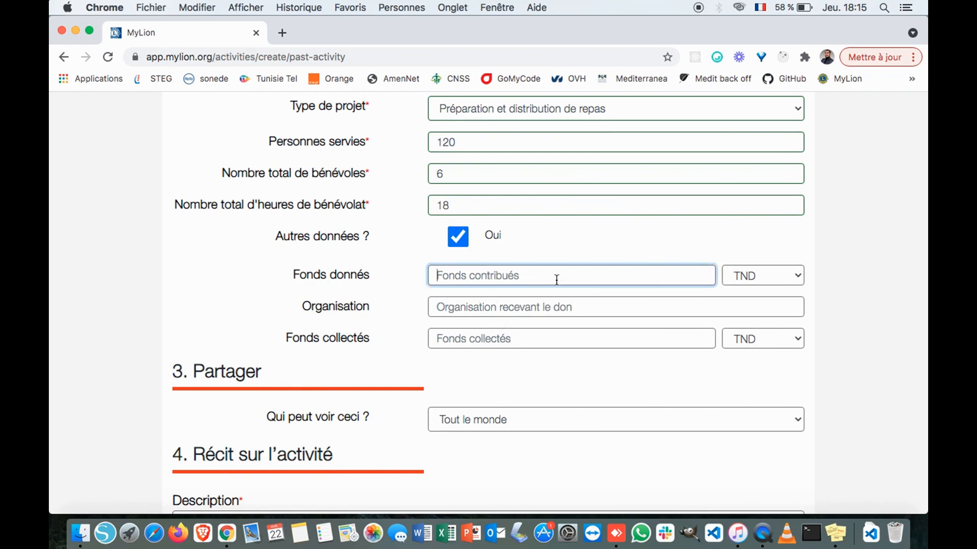
left_click(799, 276)
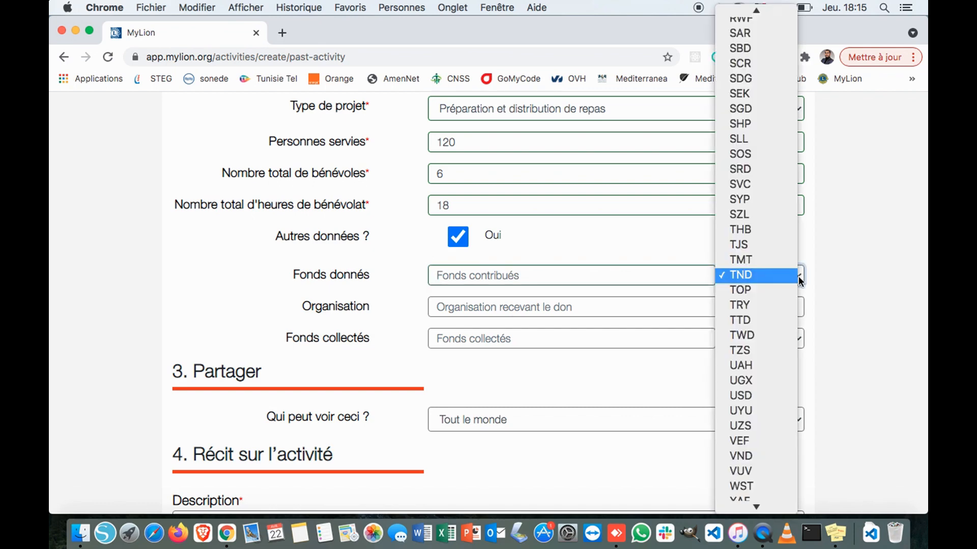
left_click(799, 276)
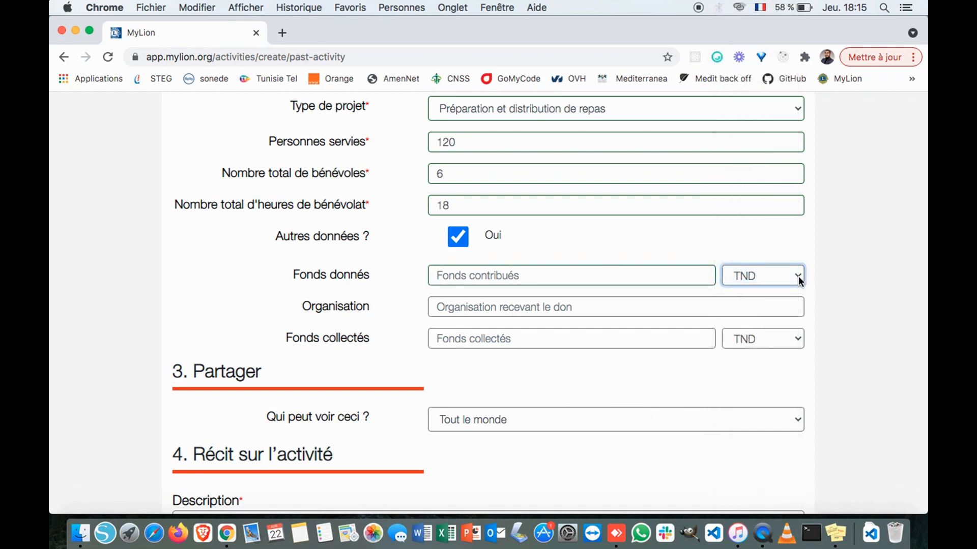
left_click(798, 276)
left_click(798, 276)
left_click(560, 275)
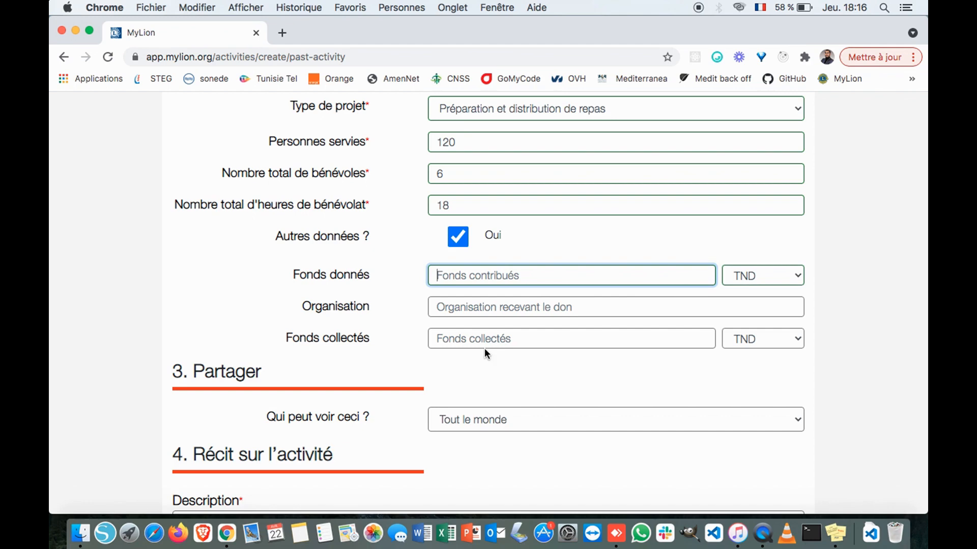
left_click(506, 348)
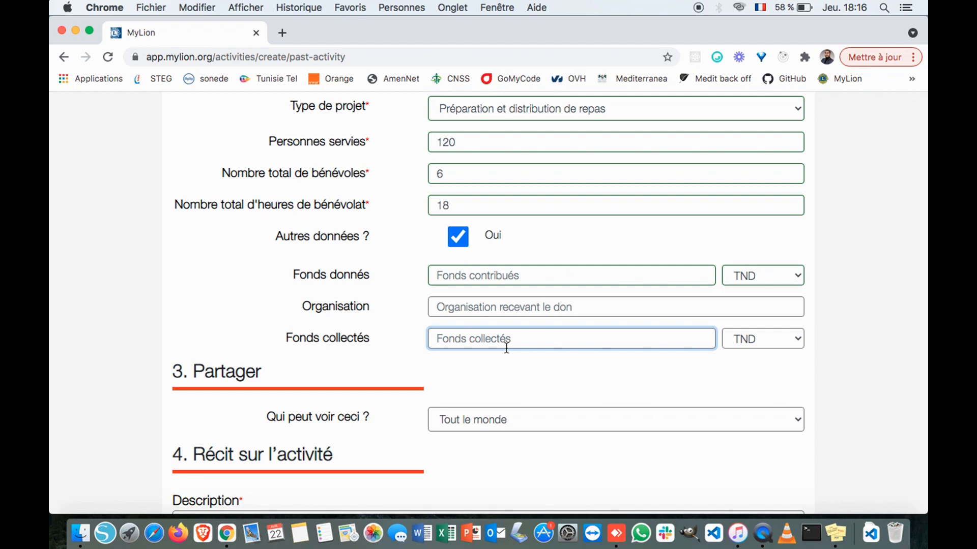
left_click(515, 279)
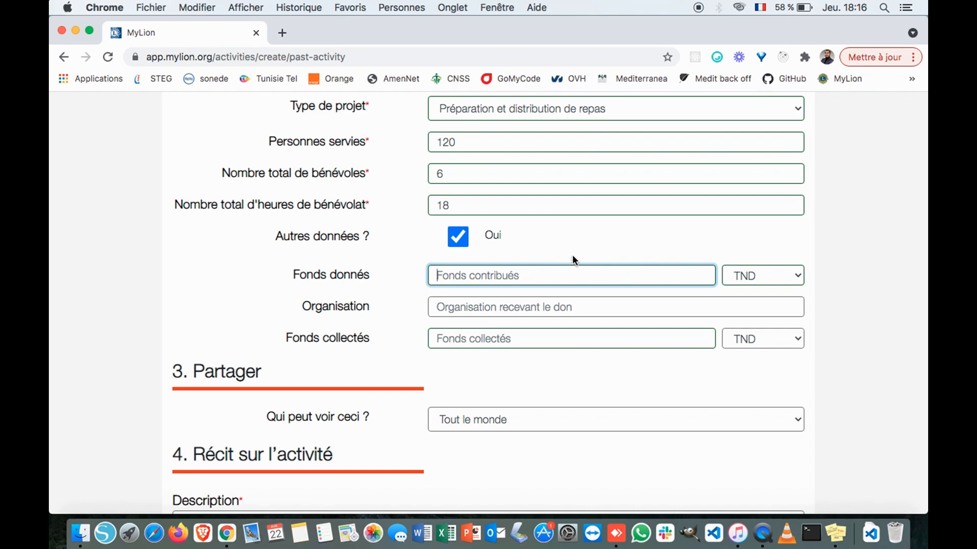
scroll(595, 265, "down", 2)
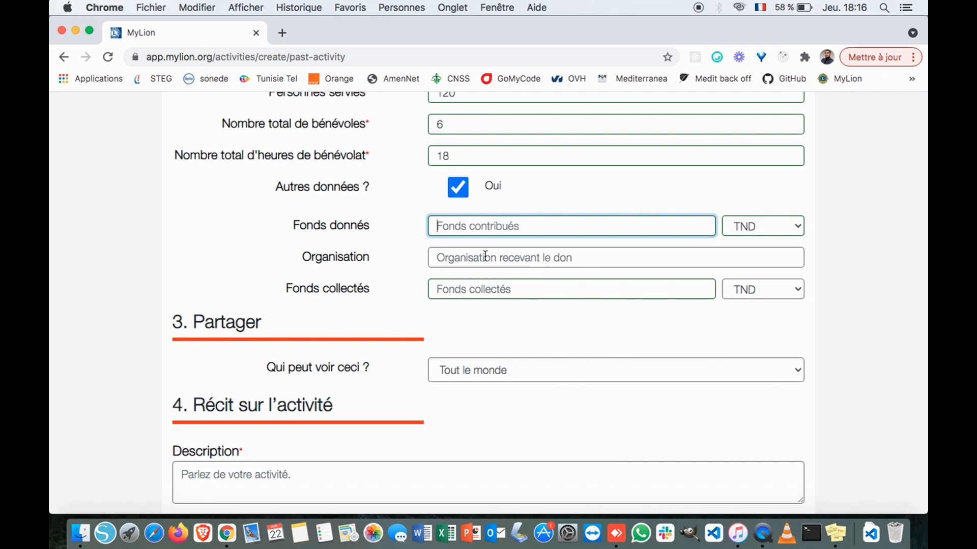
- Untick 'Autres données ?' to remove the funds donated, organisation and funds collected fields
scroll(481, 257, "down", 1)
scroll(566, 282, "down", 3)
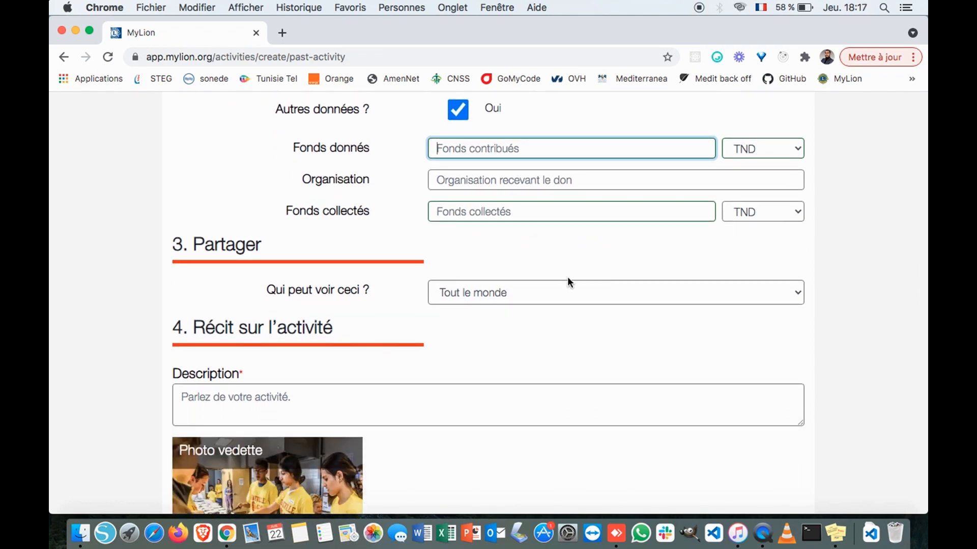
scroll(500, 250, "up", 5)
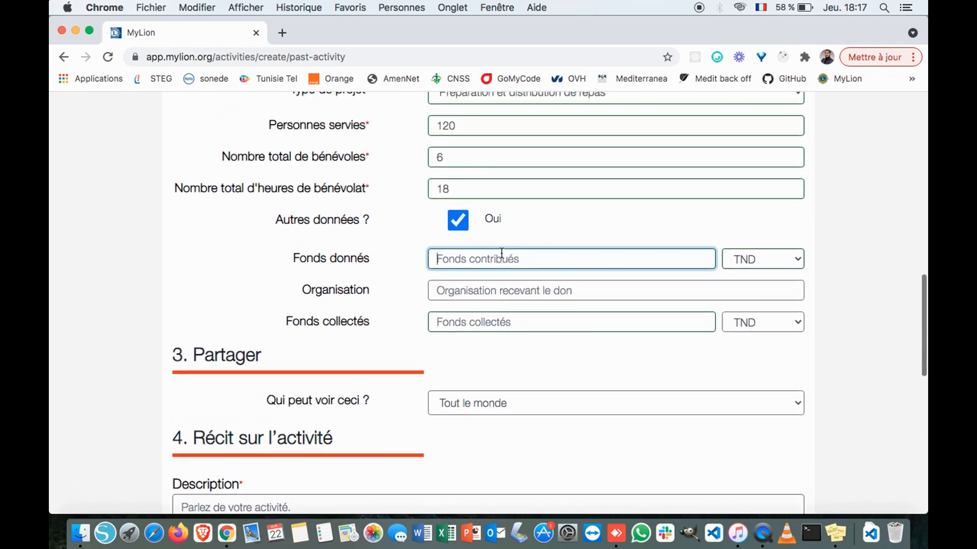
left_click(458, 226)
scroll(510, 307, "down", 6)
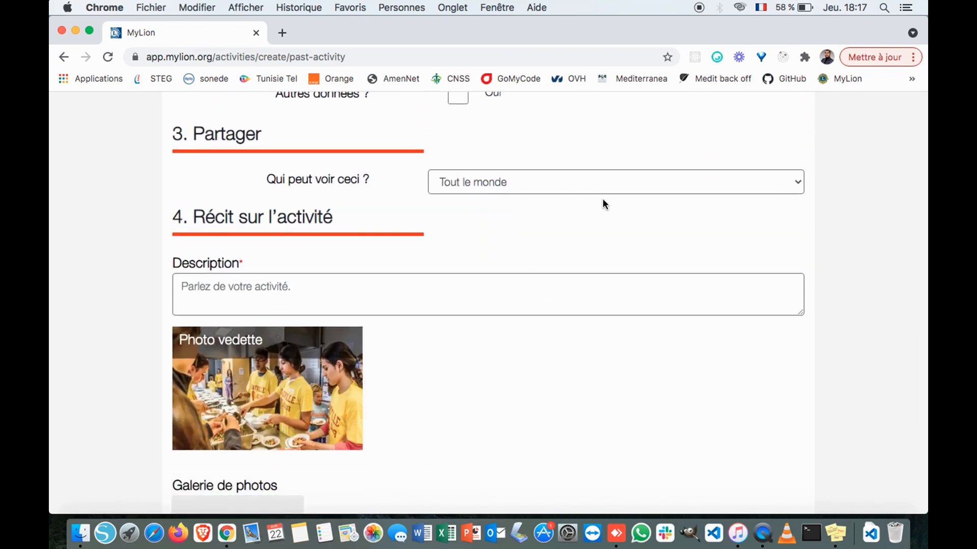
- Keep visibility at Tout le monde and review the Récit sur l'activité section
left_click(560, 187)
left_click(560, 187)
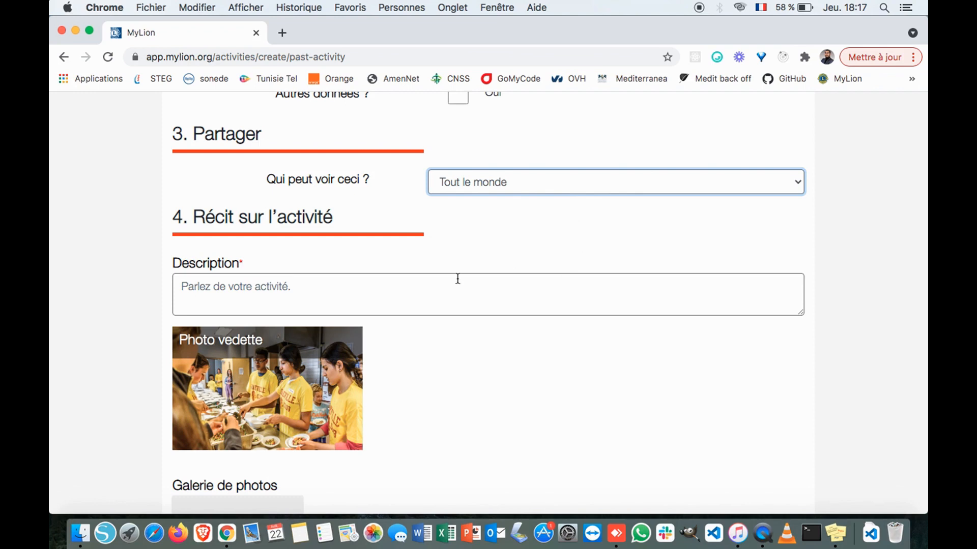
left_click(380, 279)
scroll(380, 279, "down", 2)
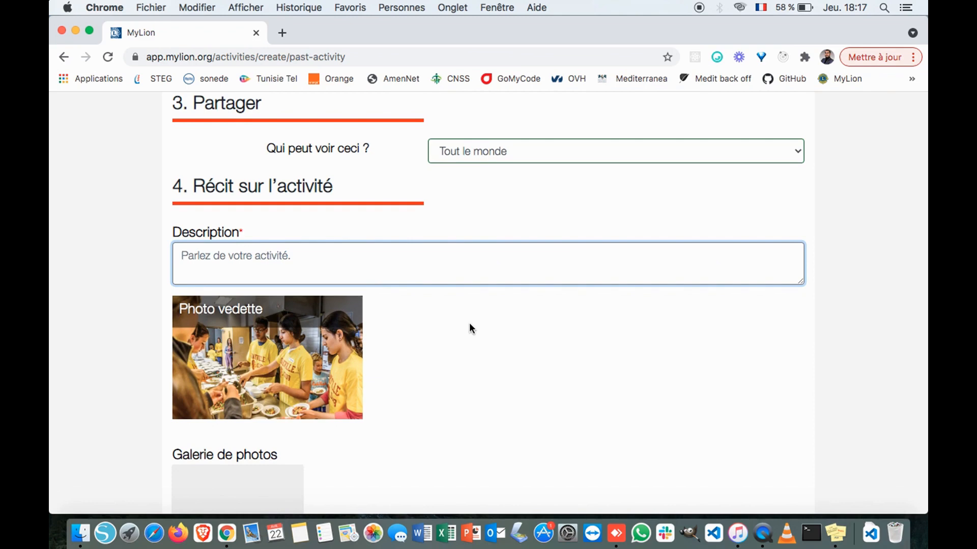
scroll(470, 324, "down", 1)
scroll(469, 325, "down", 4)
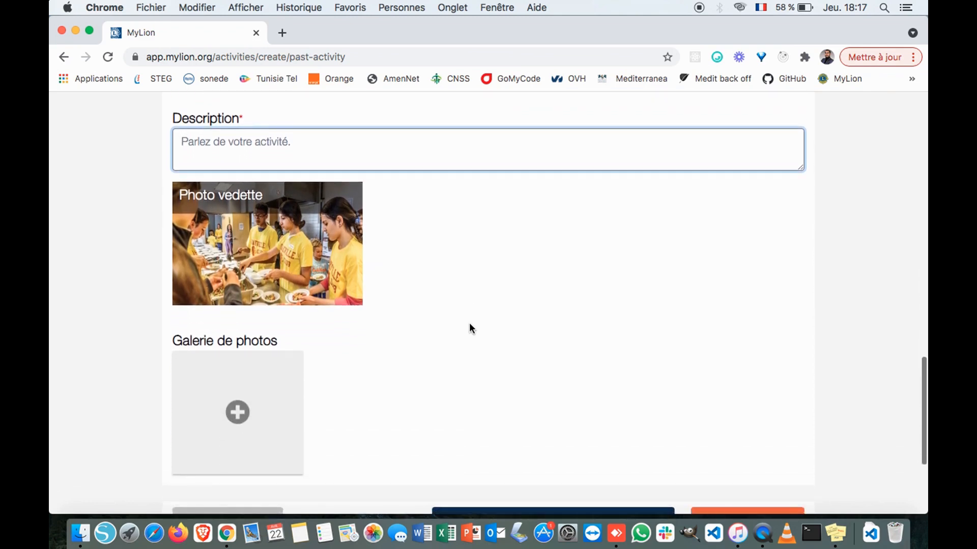
scroll(470, 326, "up", 2)
scroll(469, 322, "up", 2)
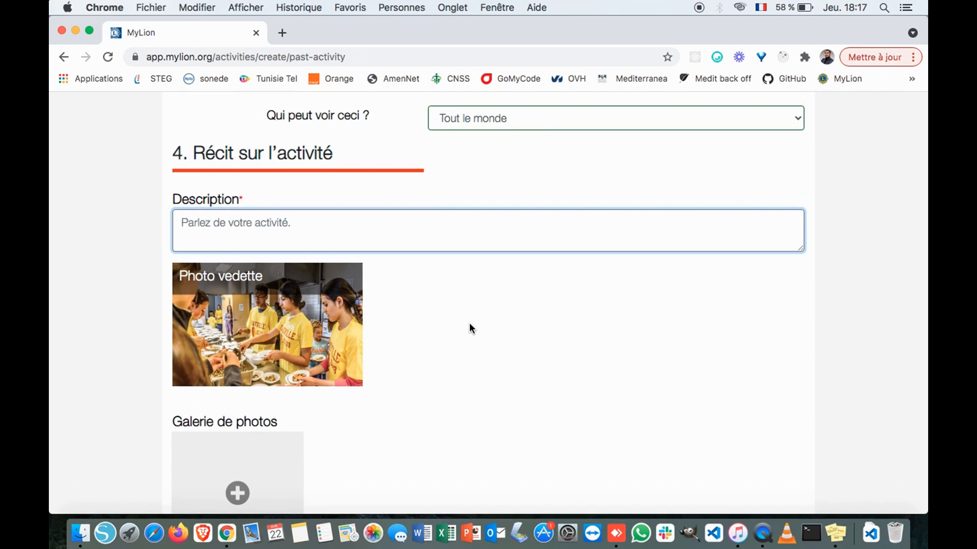
scroll(469, 322, "down", 2)
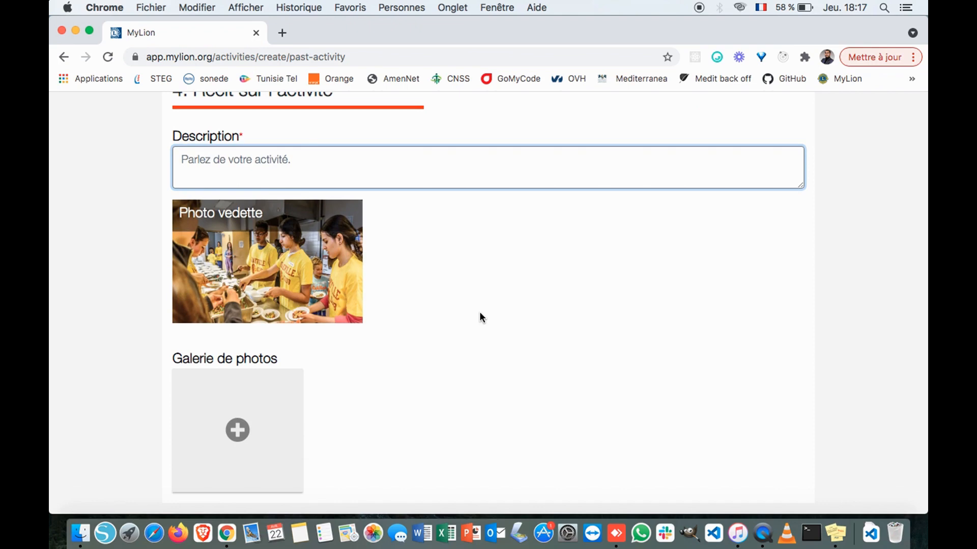
scroll(359, 262, "down", 5)
scroll(362, 263, "up", 5)
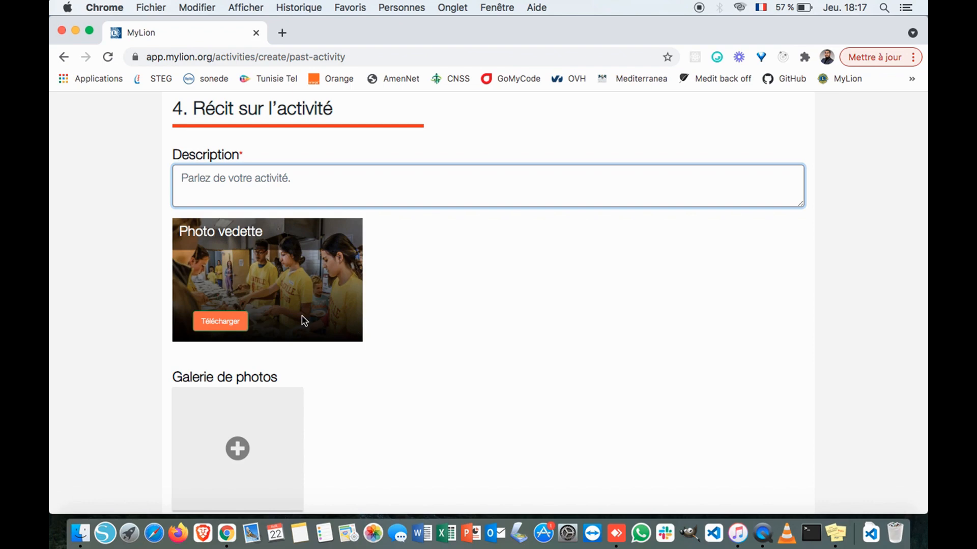
scroll(388, 345, "down", 3)
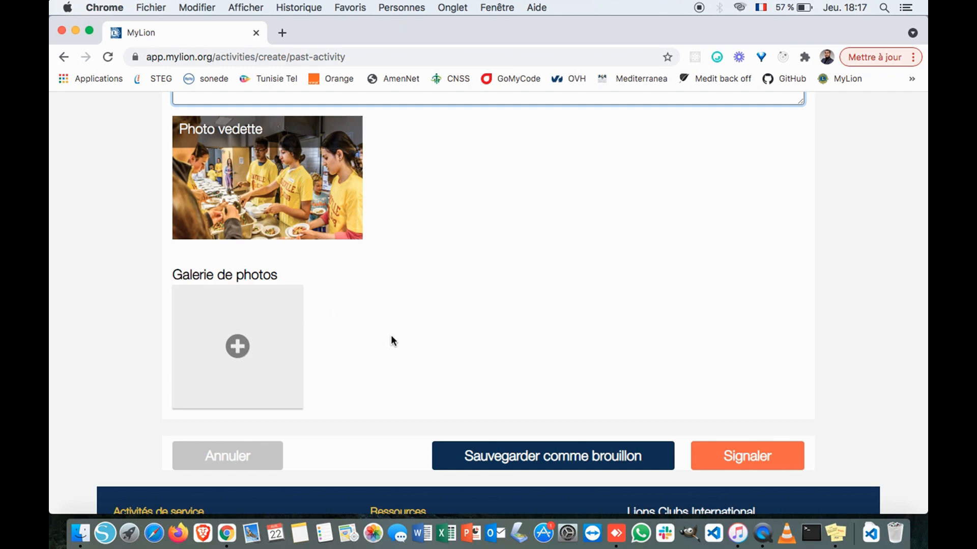
- Try adding a gallery photo, then cancel without uploading anything
left_click(243, 348)
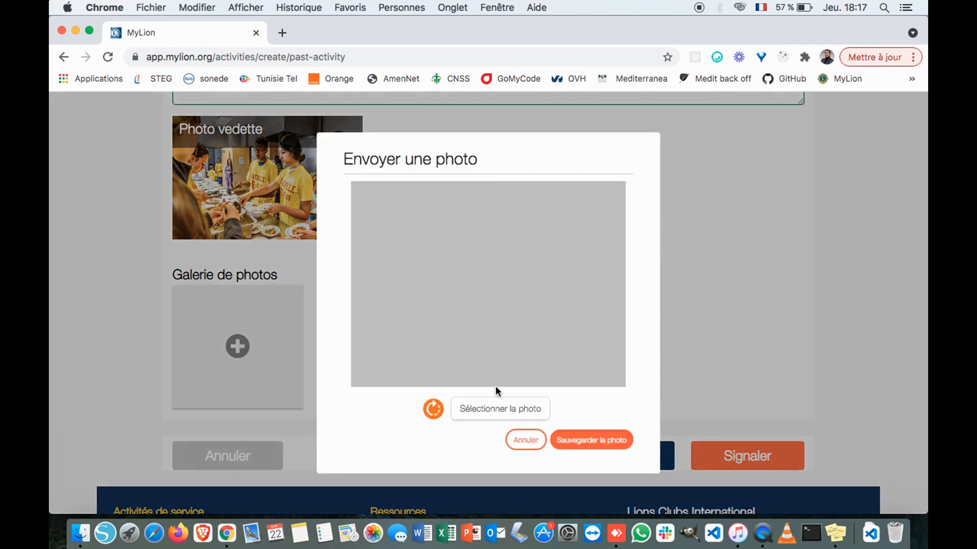
left_click(479, 413)
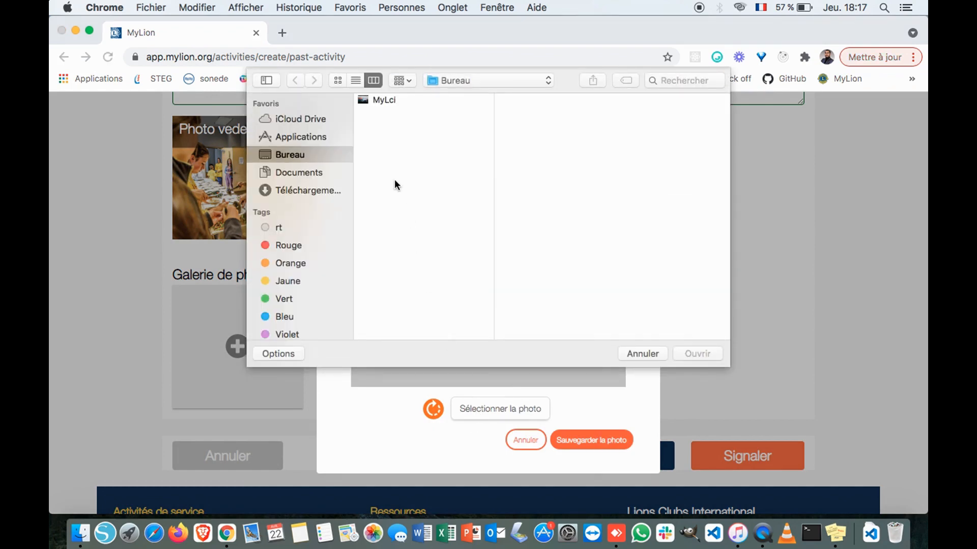
left_click(650, 354)
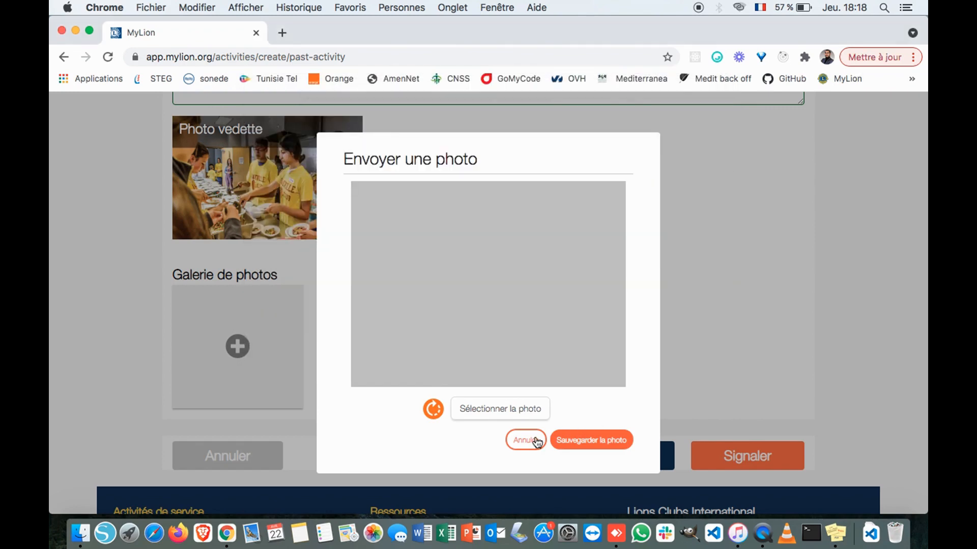
left_click(537, 441)
scroll(512, 325, "up", 6)
scroll(513, 325, "down", 7)
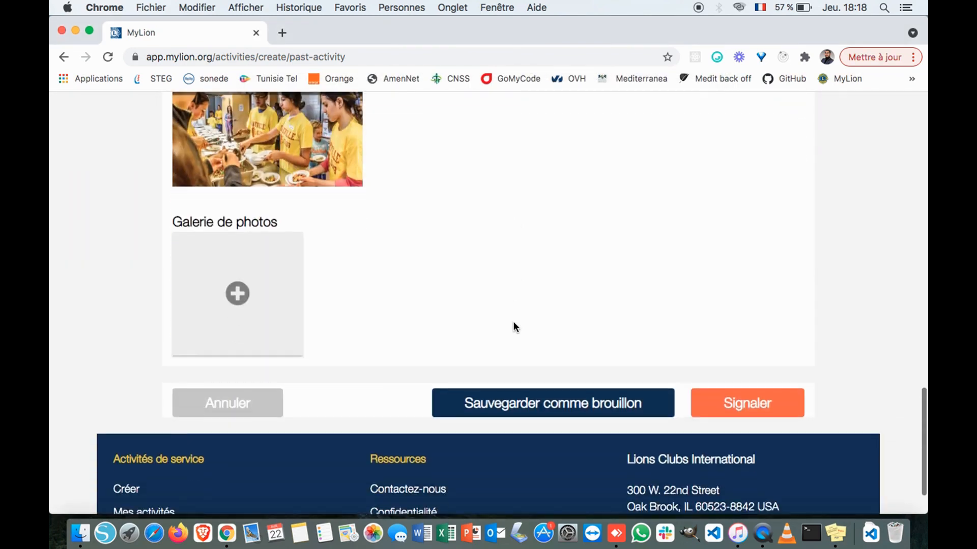
scroll(514, 326, "down", 1)
scroll(612, 384, "up", 1)
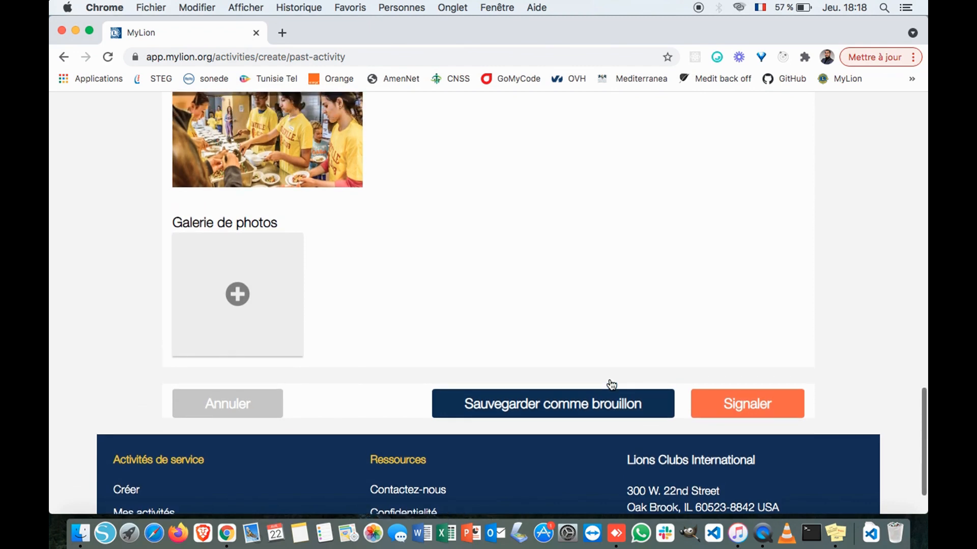
scroll(611, 384, "up", 7)
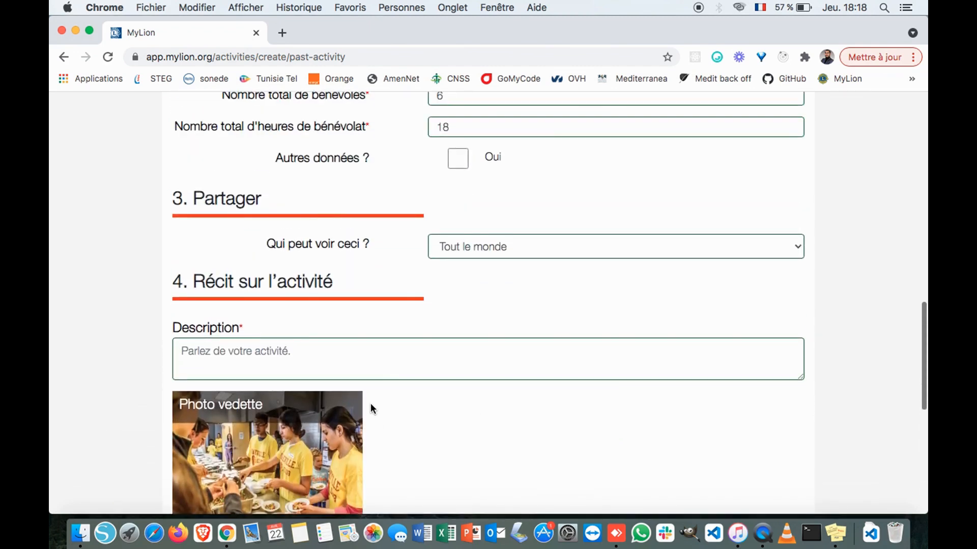
- Write 'test test test test' as the activity description
left_click(321, 354)
type("test")
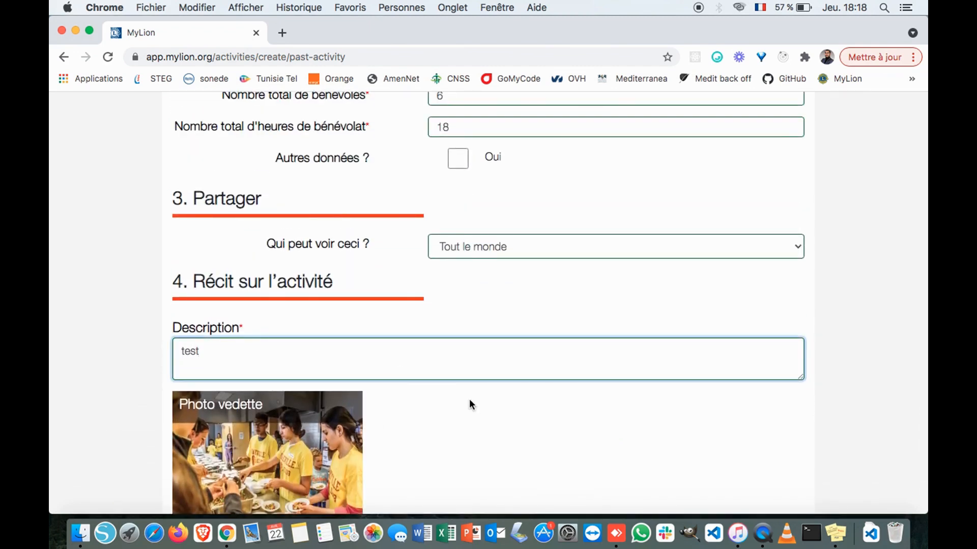
scroll(469, 400, "up", 7)
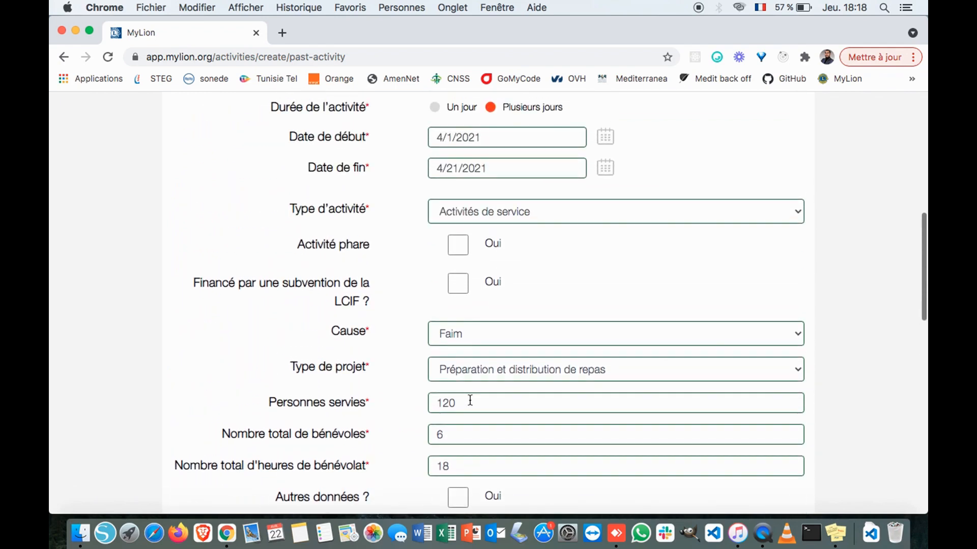
scroll(469, 402, "up", 6)
scroll(469, 403, "down", 20)
scroll(509, 334, "up", 5)
type("test test test test")
scroll(375, 251, "up", 2)
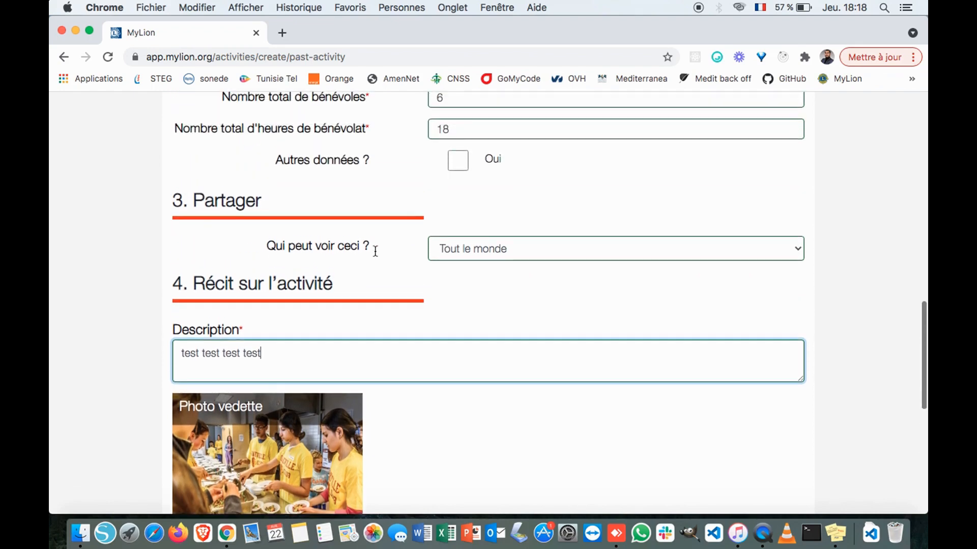
scroll(375, 251, "up", 11)
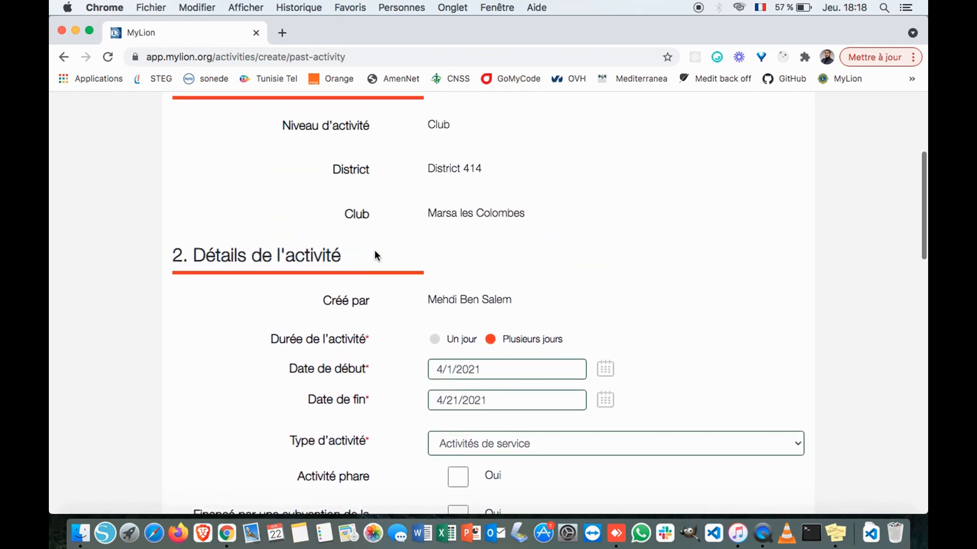
scroll(375, 251, "down", 15)
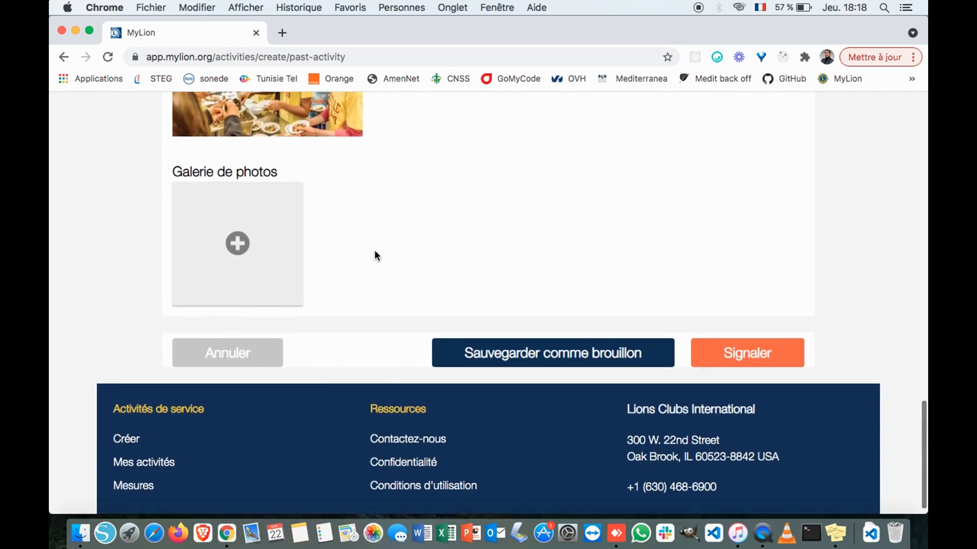
scroll(482, 332, "up", 2)
scroll(482, 332, "down", 1)
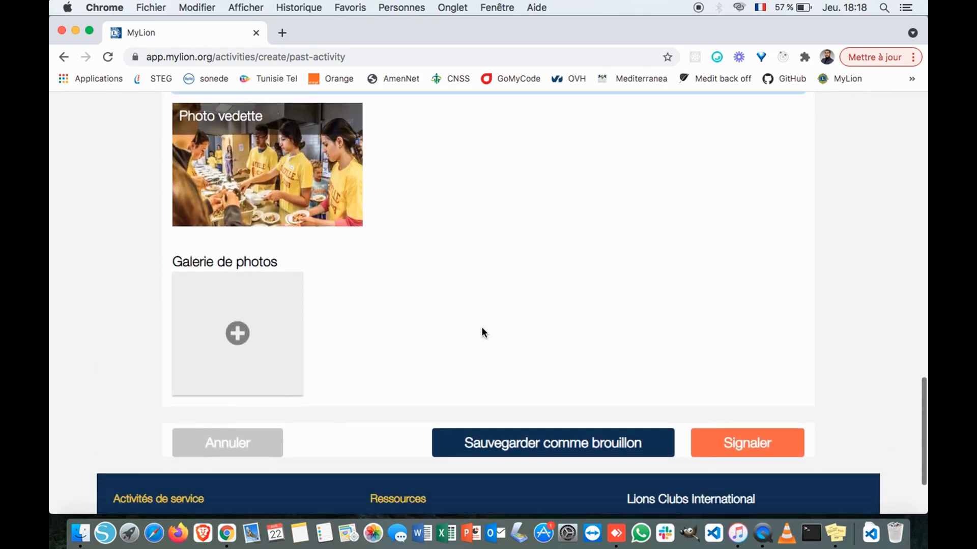
scroll(483, 332, "down", 2)
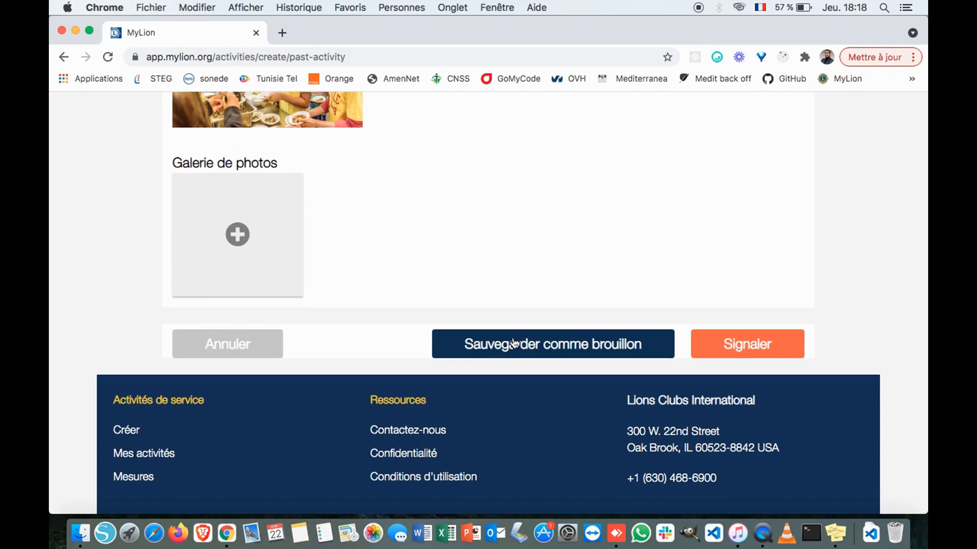
scroll(514, 342, "up", 3)
scroll(512, 337, "down", 3)
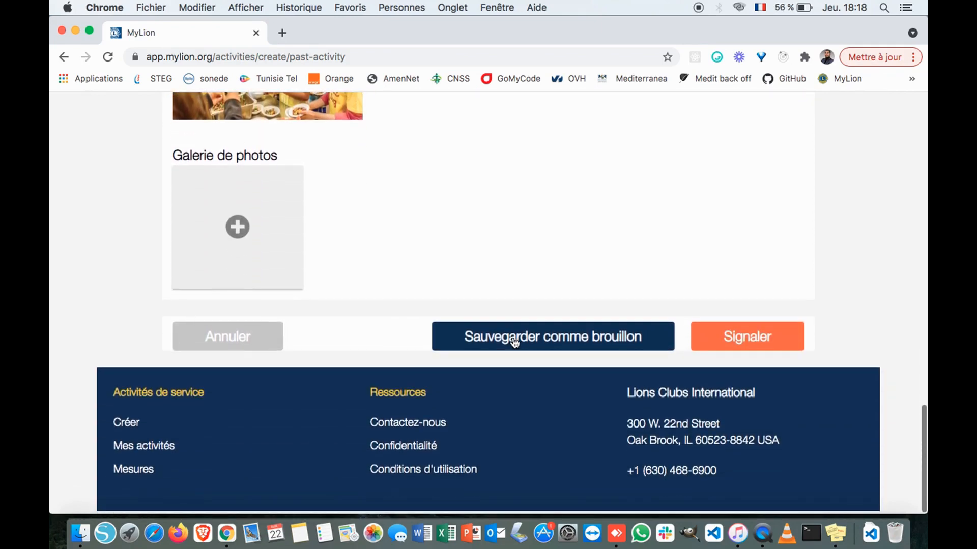
left_click(526, 336)
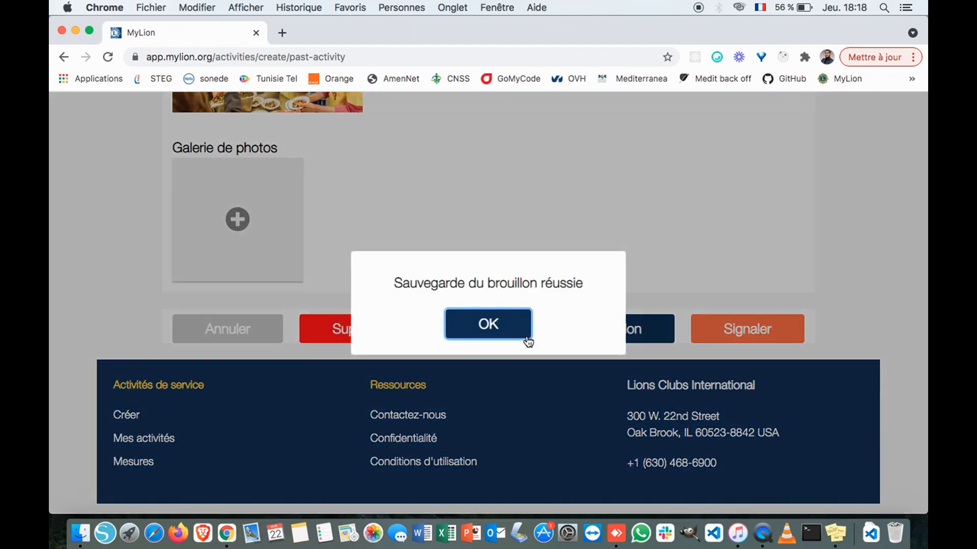
left_click(493, 333)
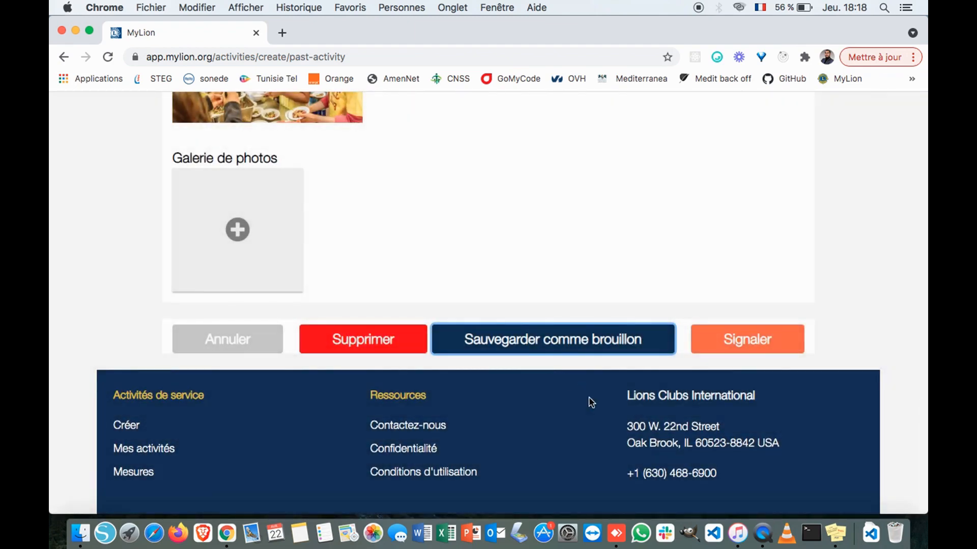
scroll(519, 309, "up", 8)
scroll(519, 308, "up", 6)
scroll(519, 308, "down", 12)
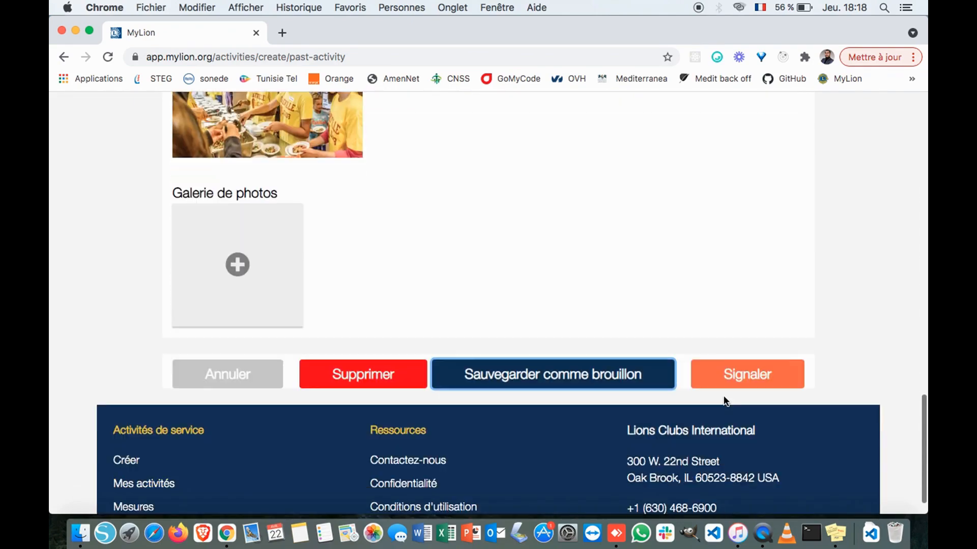
scroll(725, 401, "down", 1)
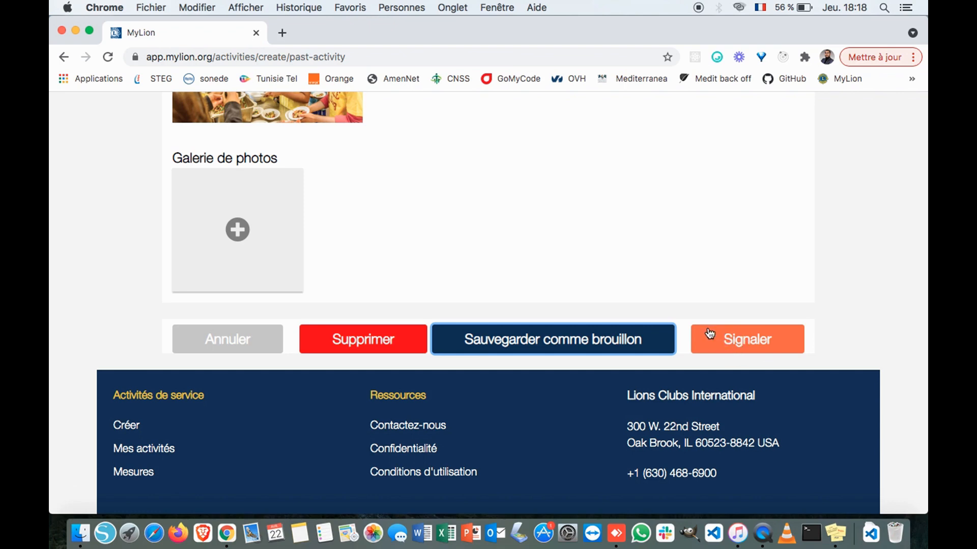
scroll(643, 278, "up", 3)
scroll(643, 284, "up", 15)
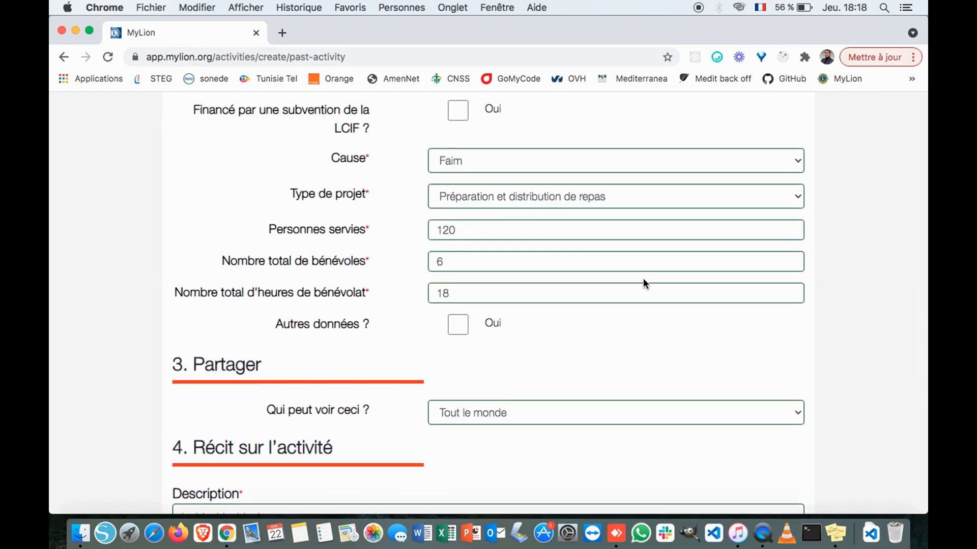
scroll(732, 315, "down", 15)
scroll(667, 281, "up", 20)
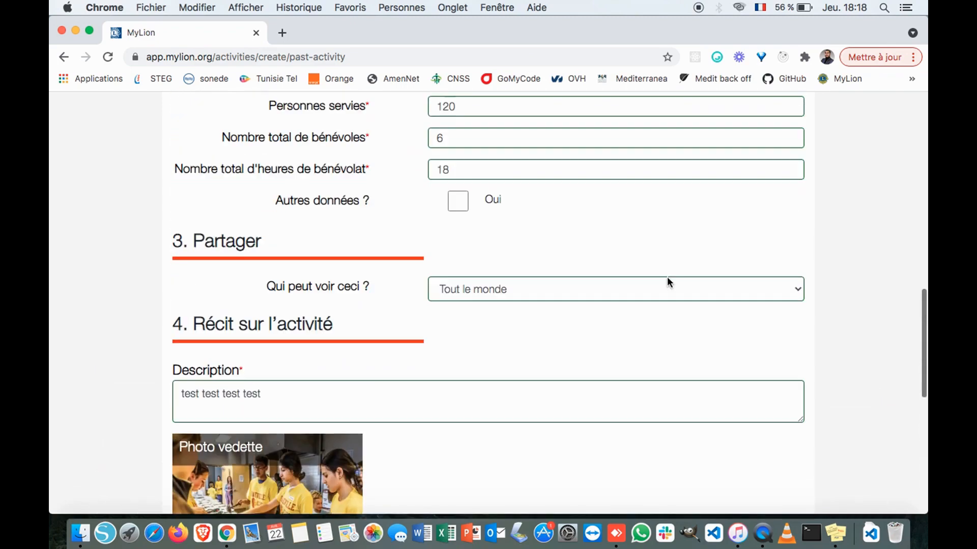
scroll(667, 282, "down", 5)
scroll(667, 279, "down", 15)
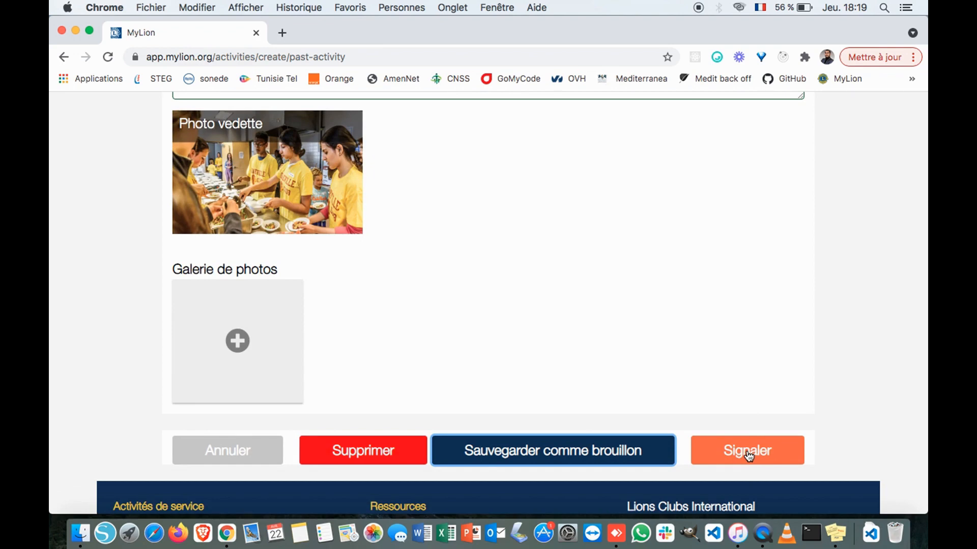
scroll(673, 334, "up", 20)
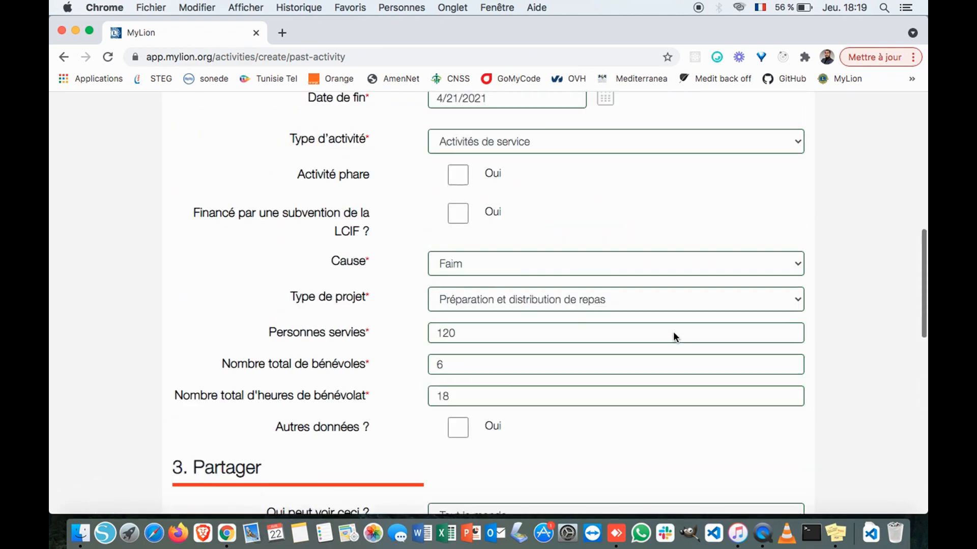
scroll(673, 333, "up", 3)
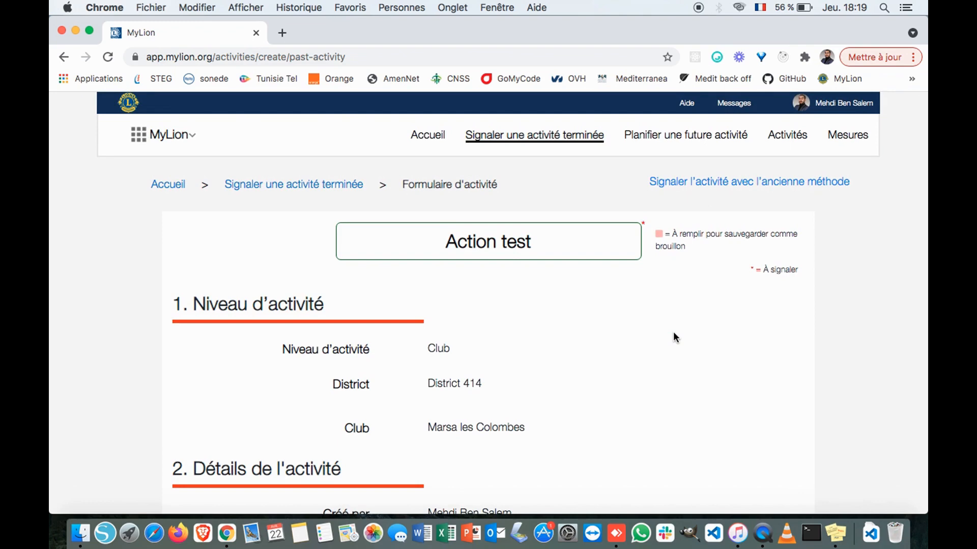
scroll(673, 336, "down", 20)
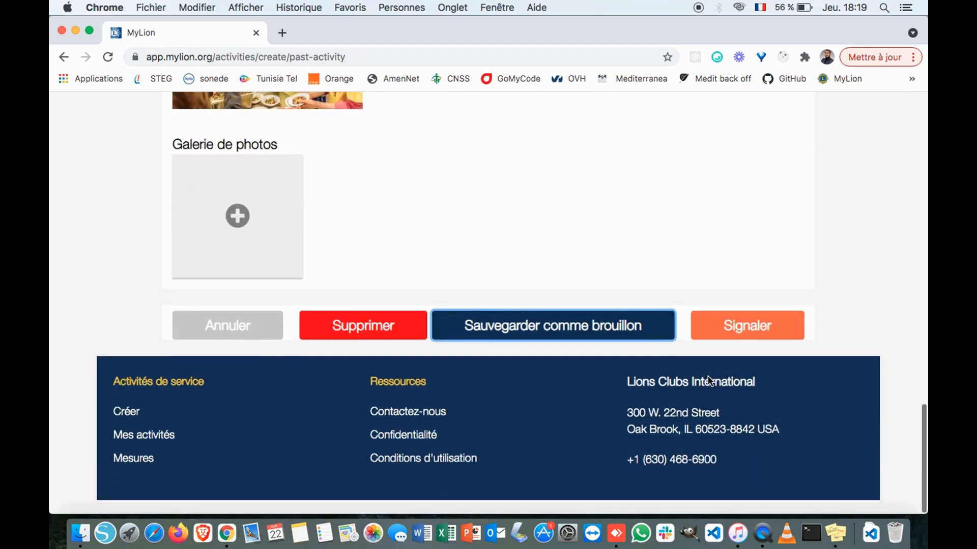
scroll(641, 282, "up", 2)
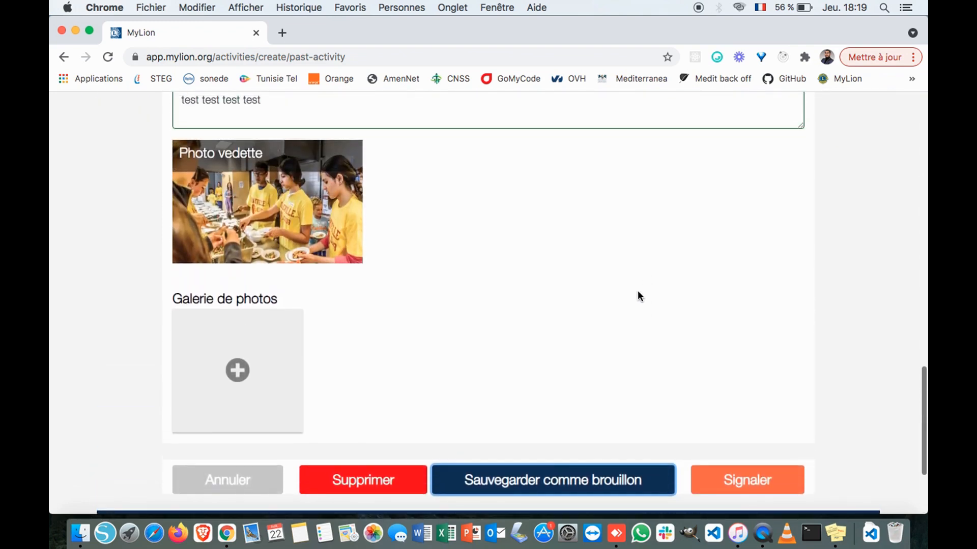
scroll(640, 296, "up", 9)
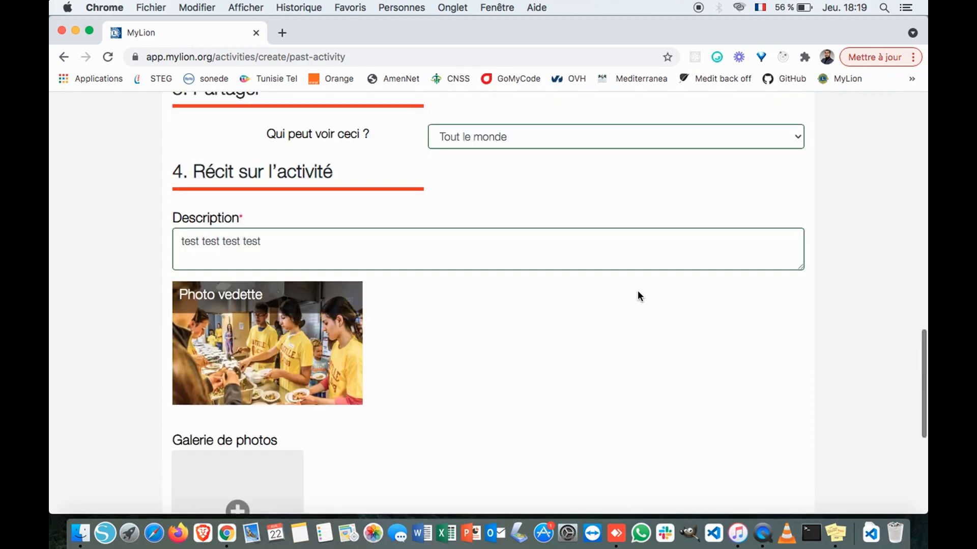
scroll(640, 296, "down", 7)
scroll(640, 296, "down", 5)
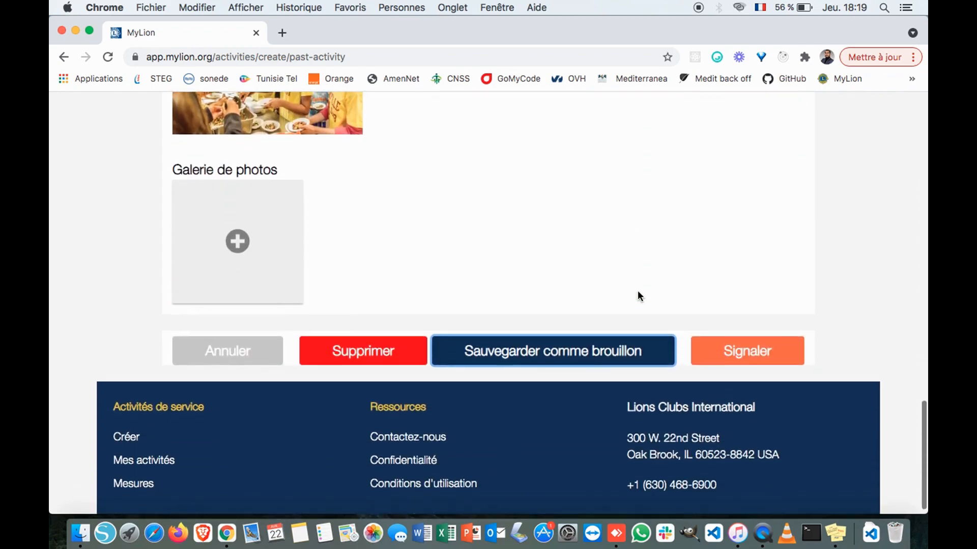
scroll(637, 291, "up", 3)
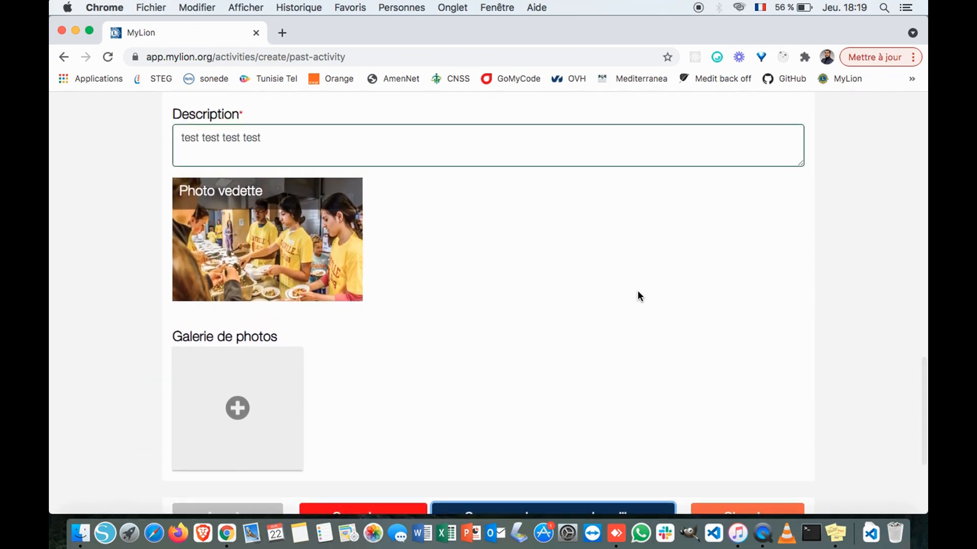
scroll(636, 291, "up", 10)
scroll(638, 292, "up", 5)
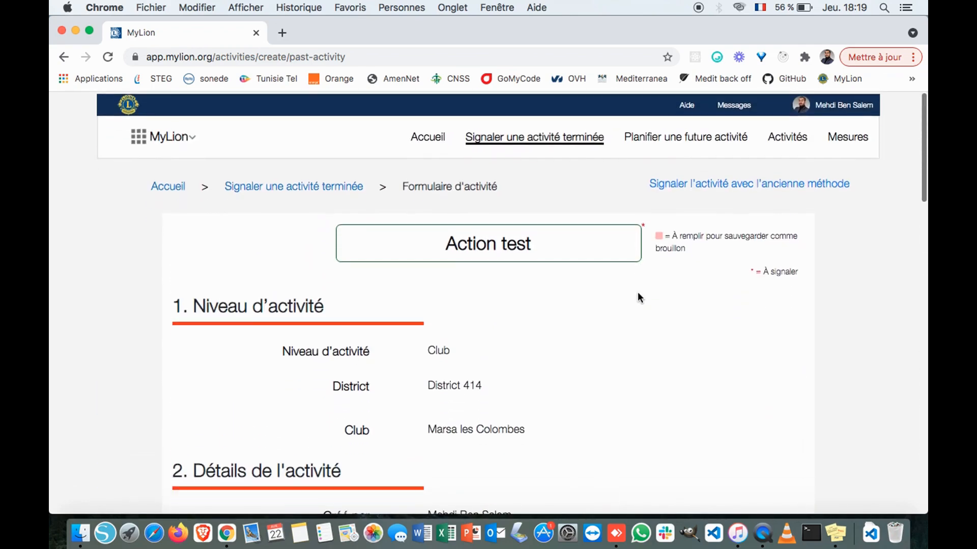
- Go back to the MyLion home page and open Marsa les Colombes' Activités gallery
left_click(431, 137)
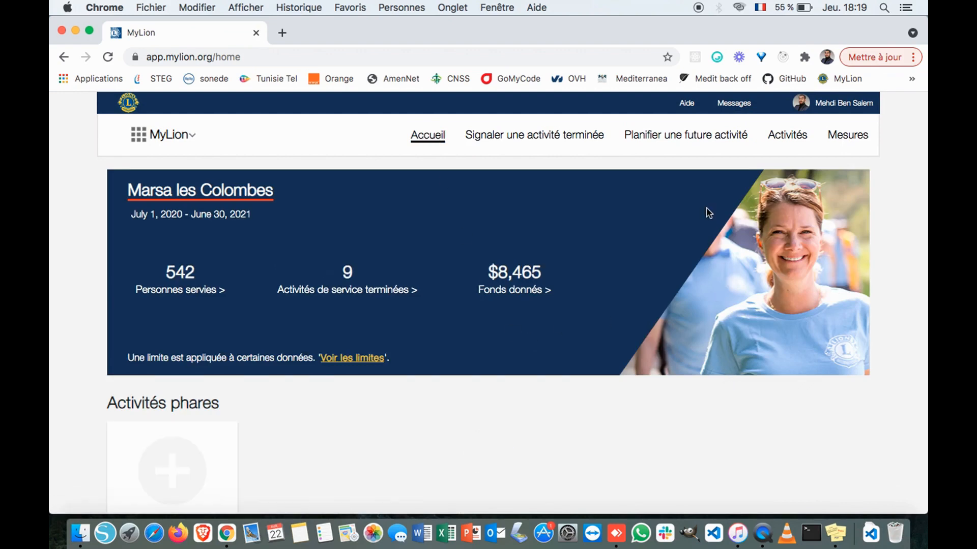
left_click(789, 141)
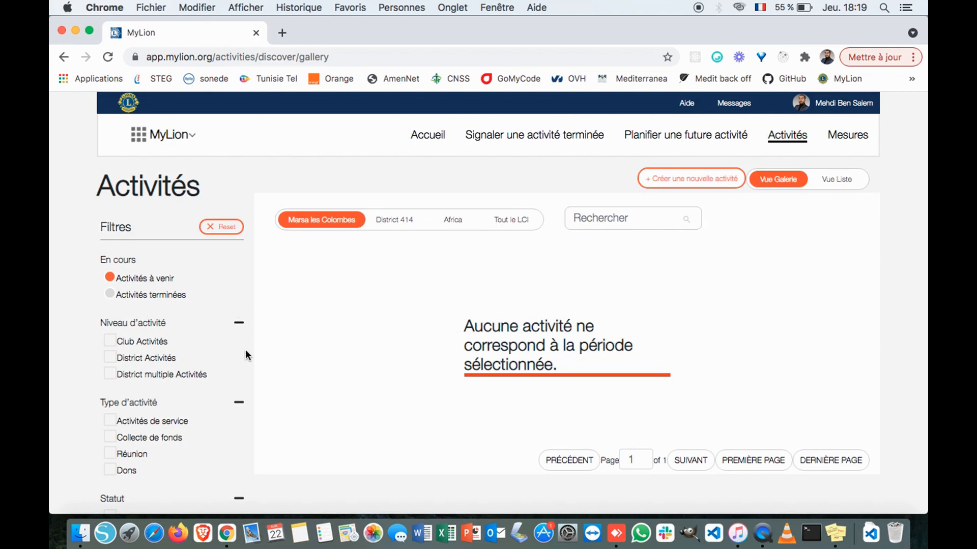
scroll(316, 339, "down", 5)
scroll(283, 341, "up", 5)
- Filter to 'Activités terminées' and review the list, with unreported Action test (Apr 1, 2021) first
left_click(110, 294)
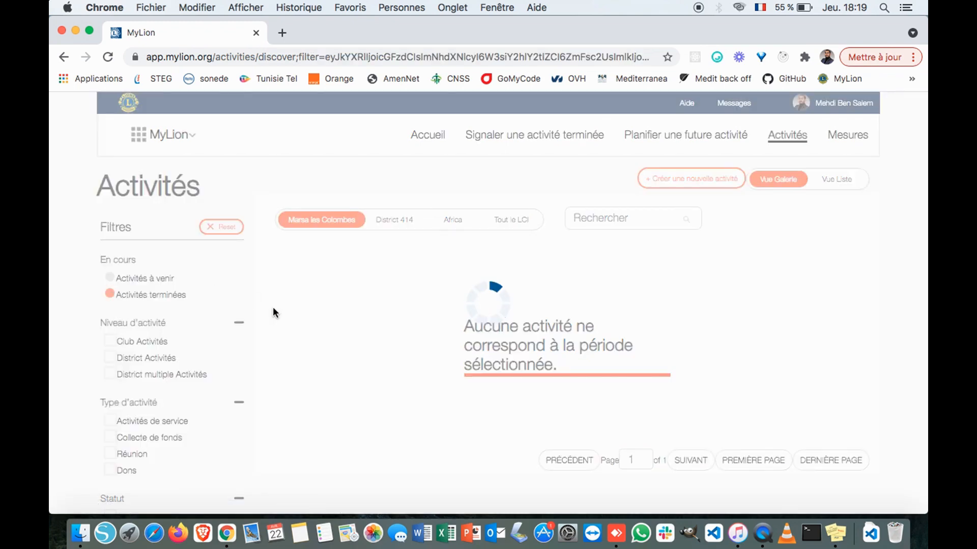
scroll(275, 314, "down", 5)
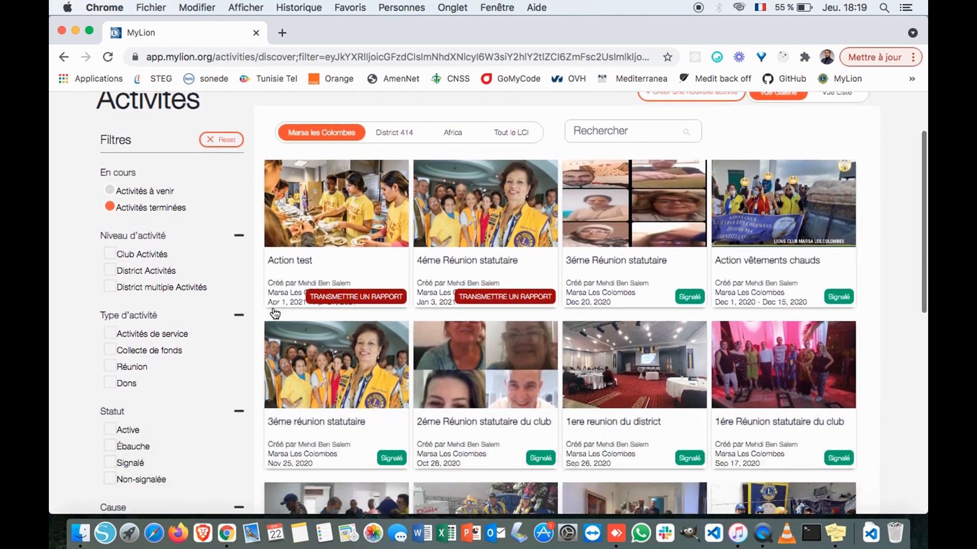
scroll(612, 276, "up", 4)
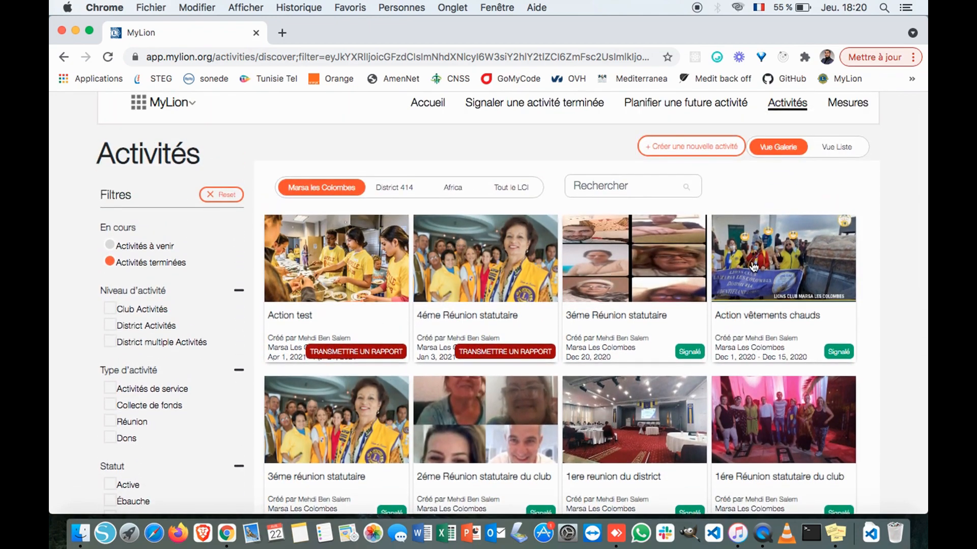
scroll(612, 277, "down", 10)
scroll(754, 266, "down", 4)
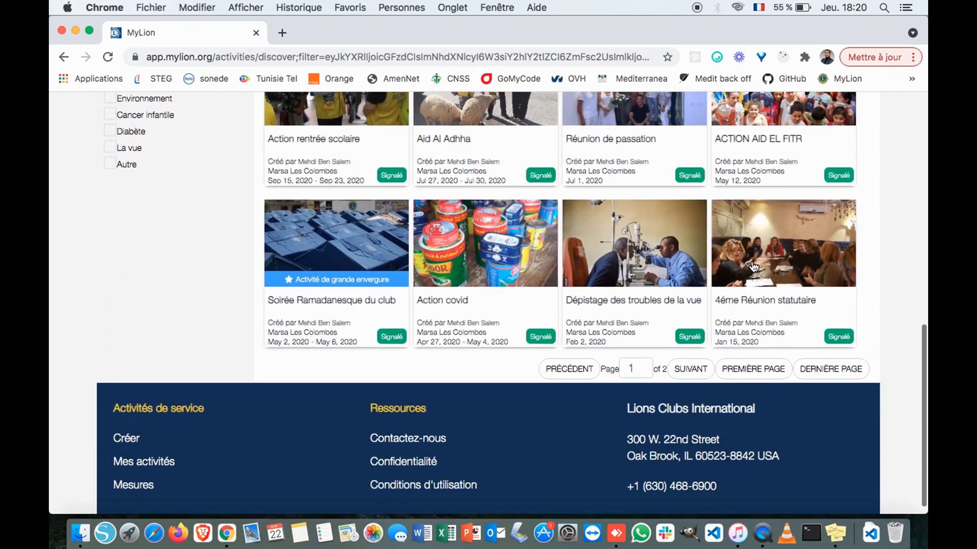
scroll(723, 325, "up", 2)
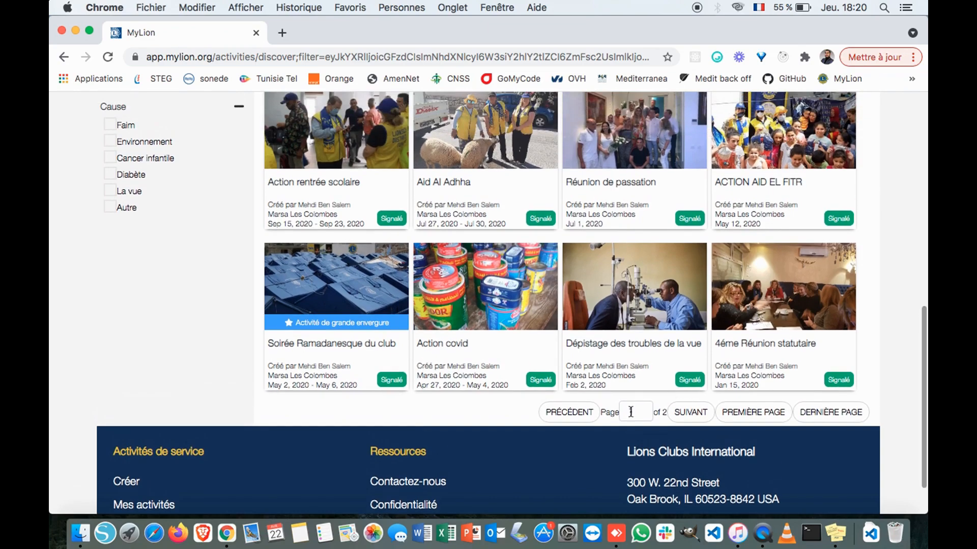
scroll(679, 419, "up", 12)
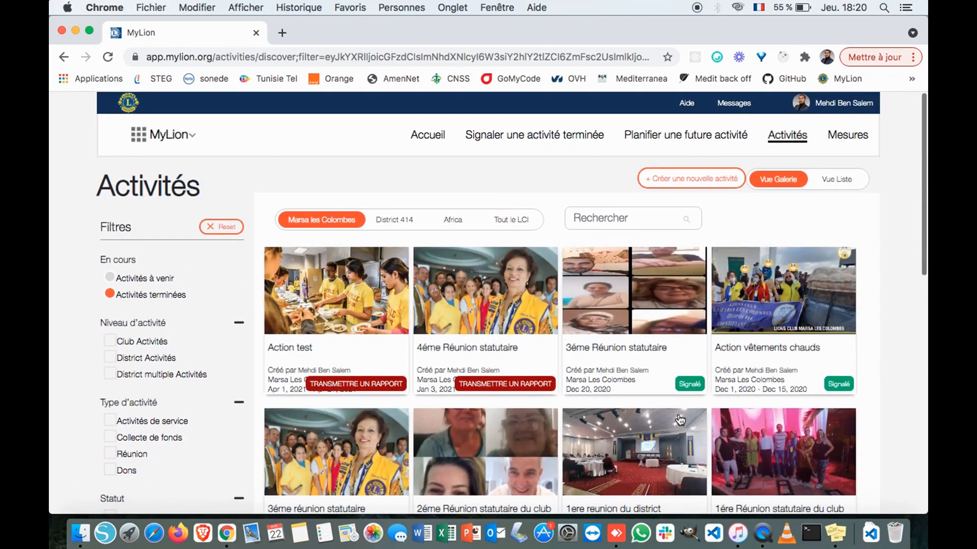
scroll(674, 336, "down", 3)
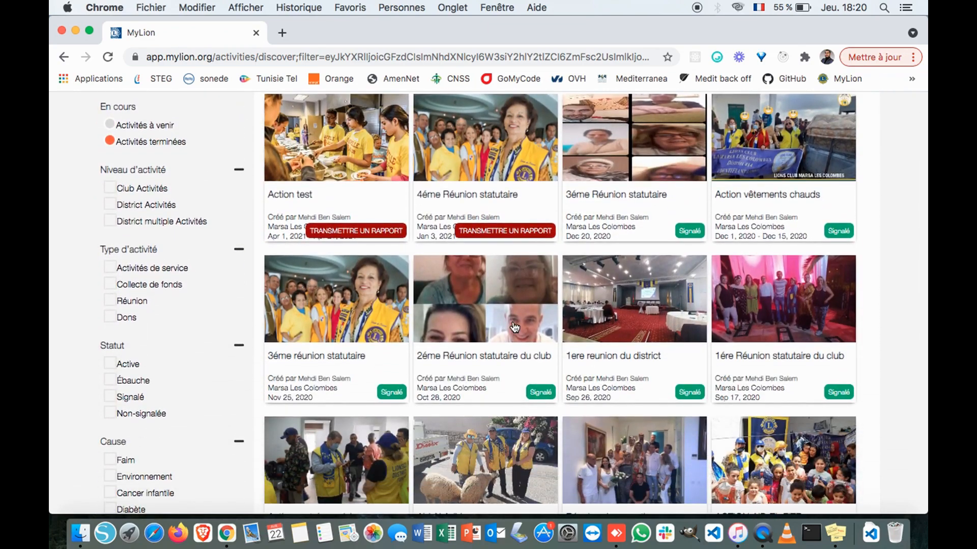
scroll(514, 328, "up", 3)
scroll(660, 348, "down", 3)
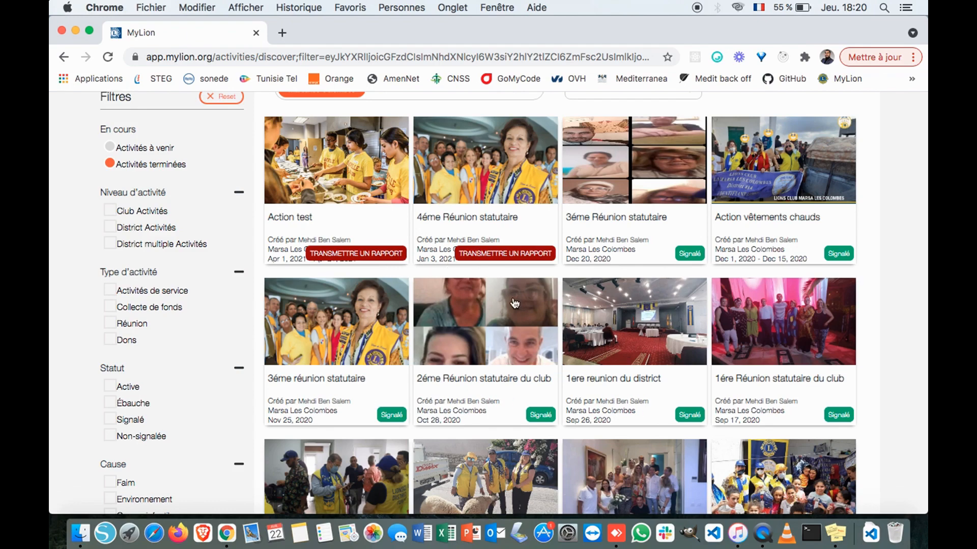
scroll(509, 304, "up", 3)
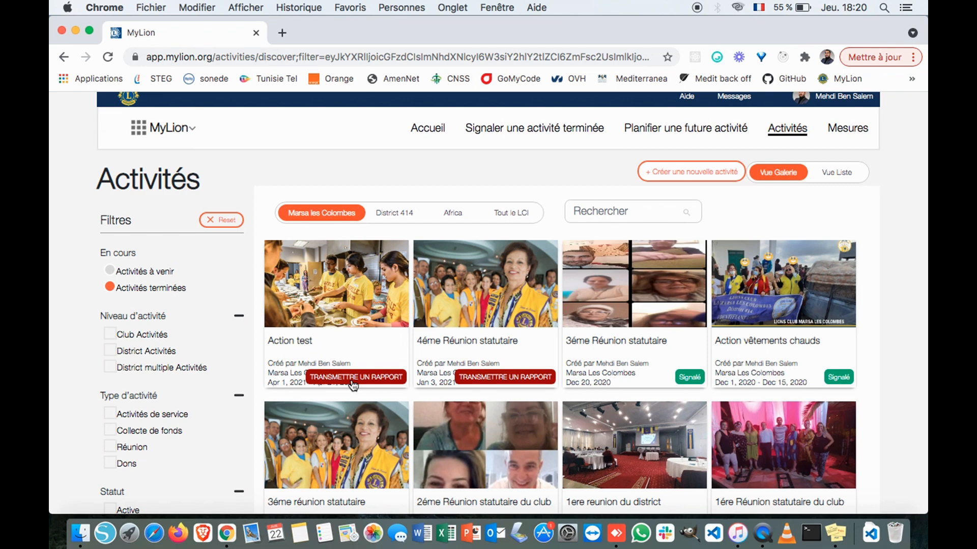
scroll(353, 385, "down", 1)
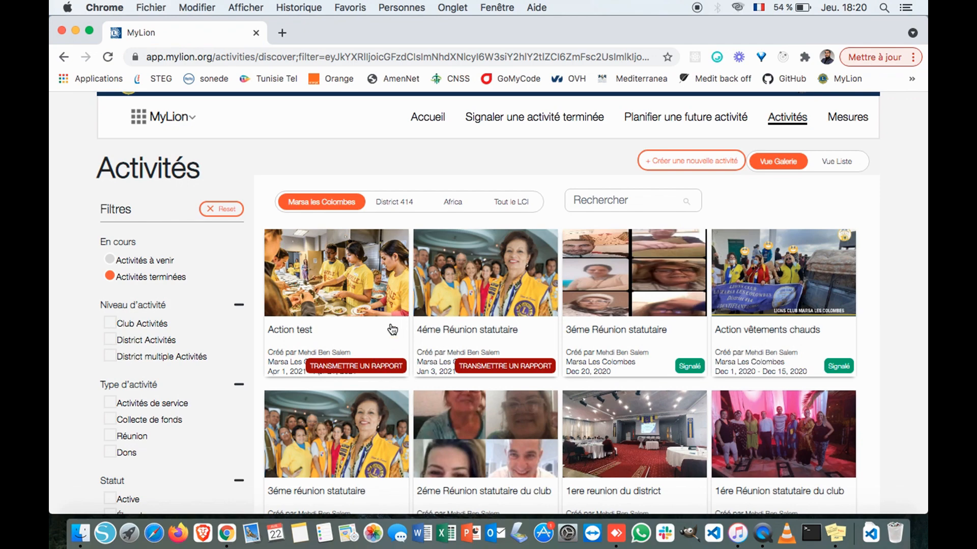
scroll(392, 329, "down", 5)
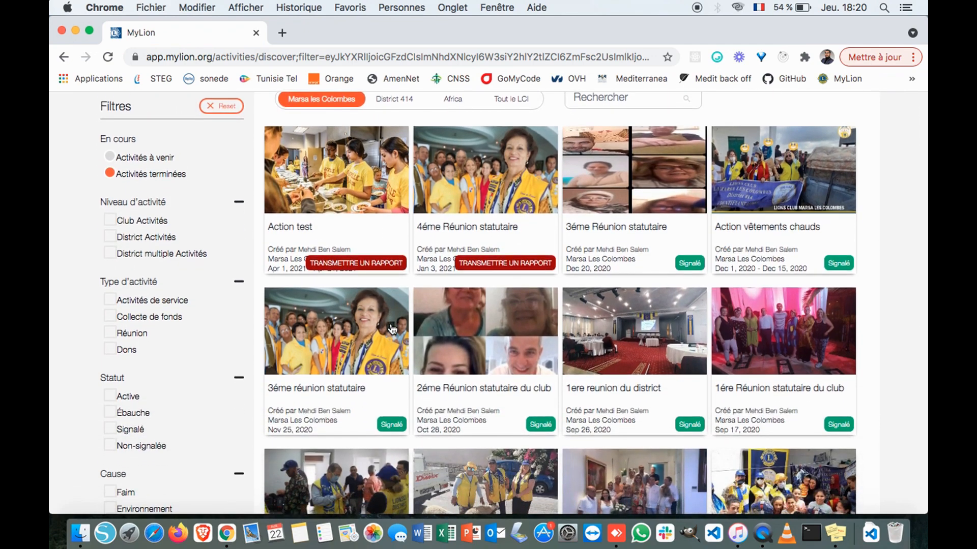
scroll(393, 330, "up", 5)
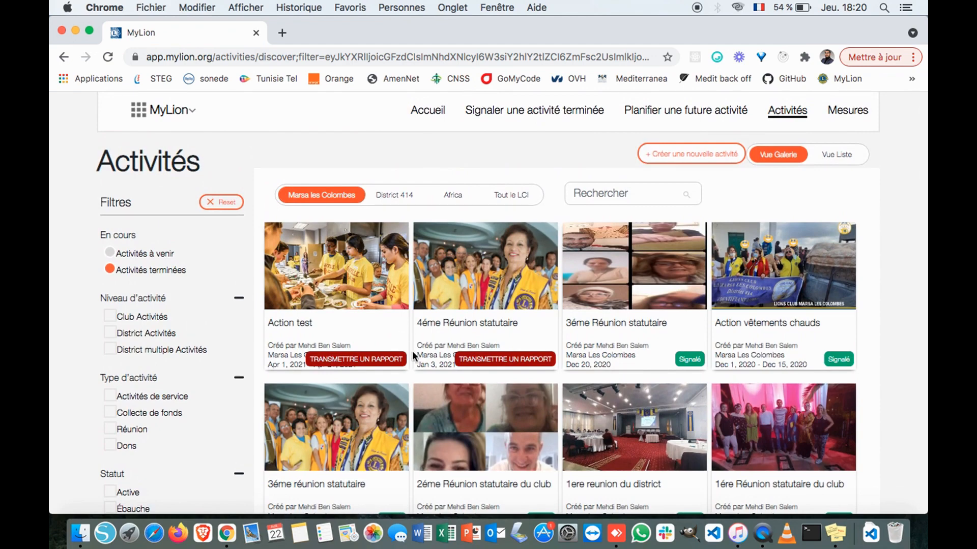
scroll(413, 356, "down", 10)
scroll(413, 356, "up", 6)
scroll(413, 356, "up", 6)
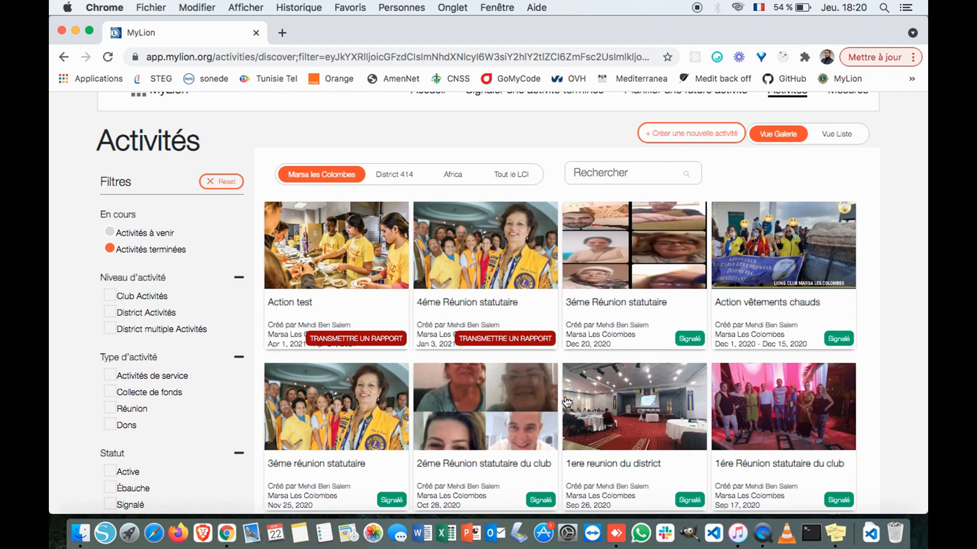
scroll(566, 402, "down", 8)
scroll(566, 401, "up", 5)
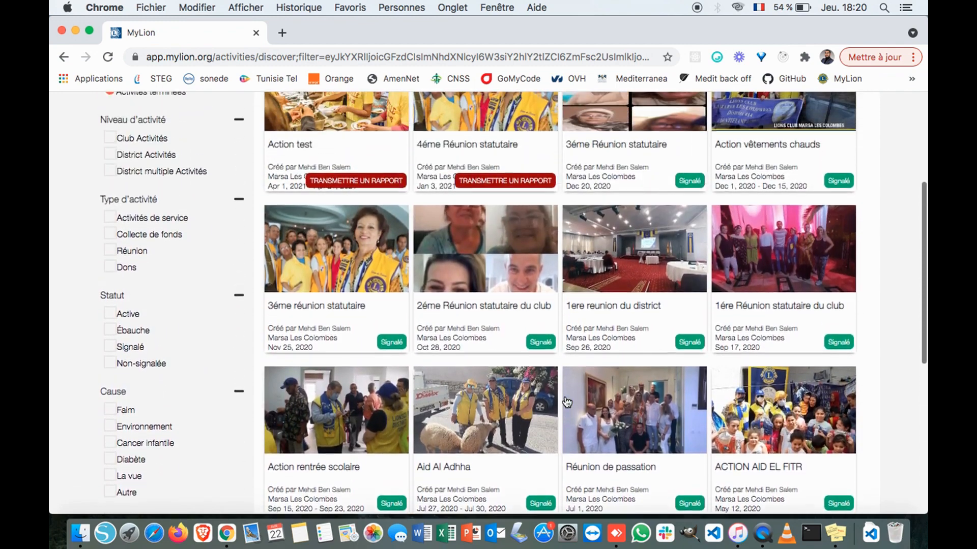
scroll(566, 402, "up", 5)
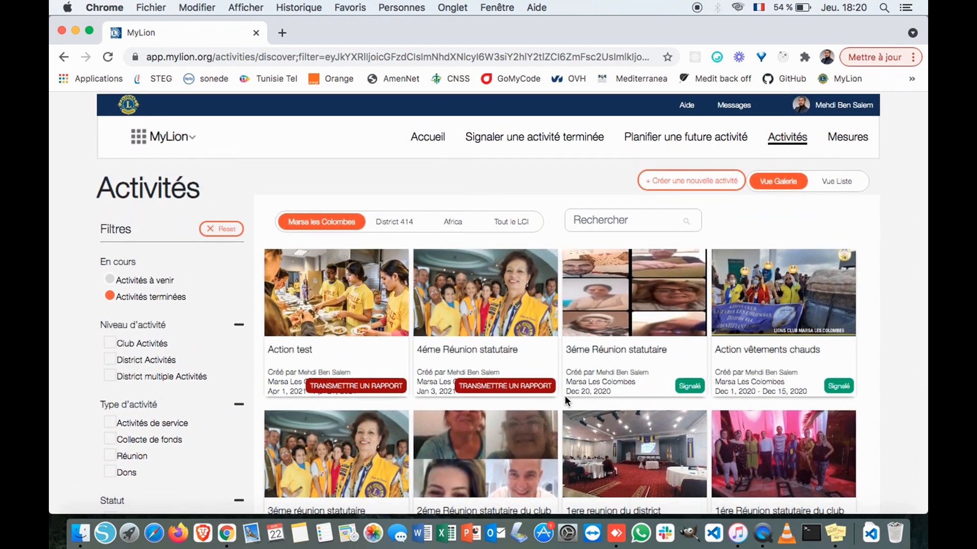
- Return to the Marsa les Colombes home page listing the Apr 26 and Apr 23 draft activities
left_click(436, 145)
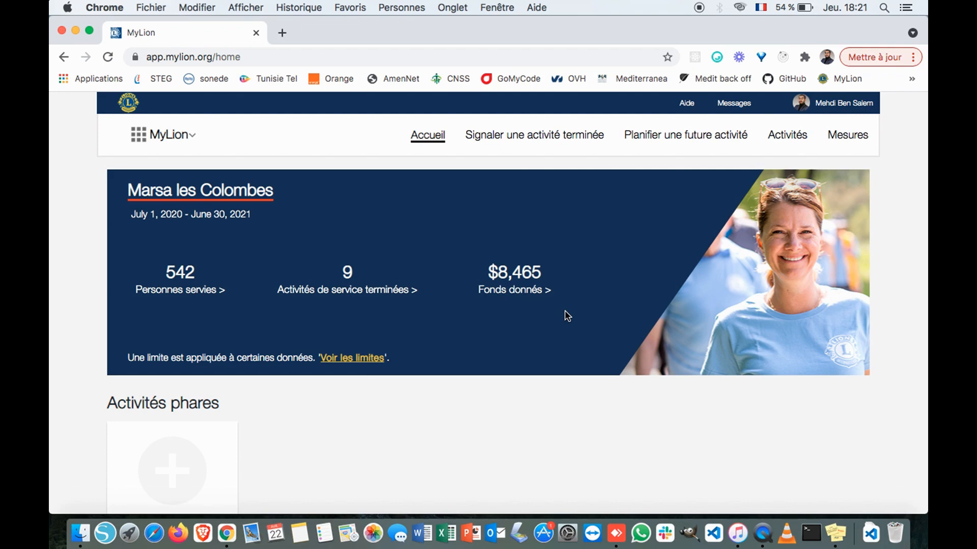
scroll(566, 313, "down", 10)
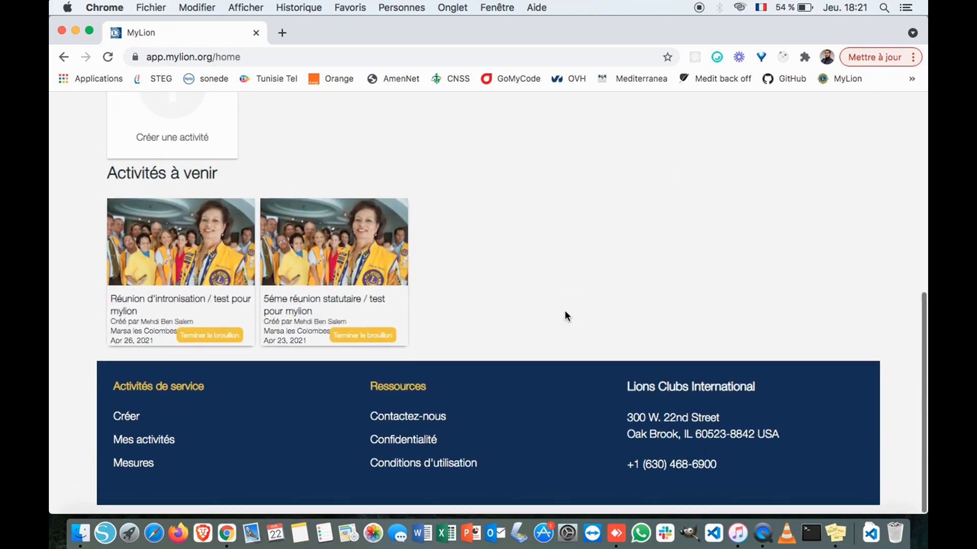
scroll(566, 312, "up", 10)
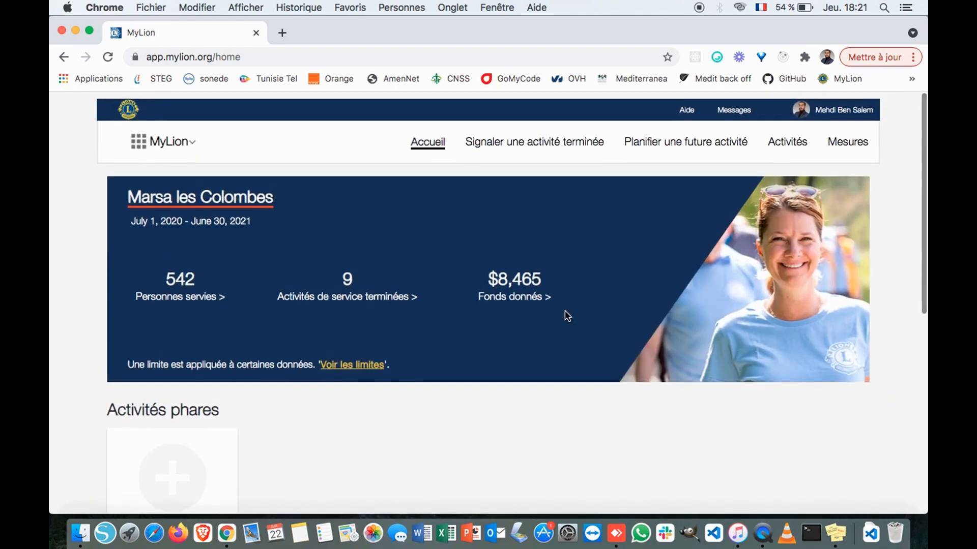